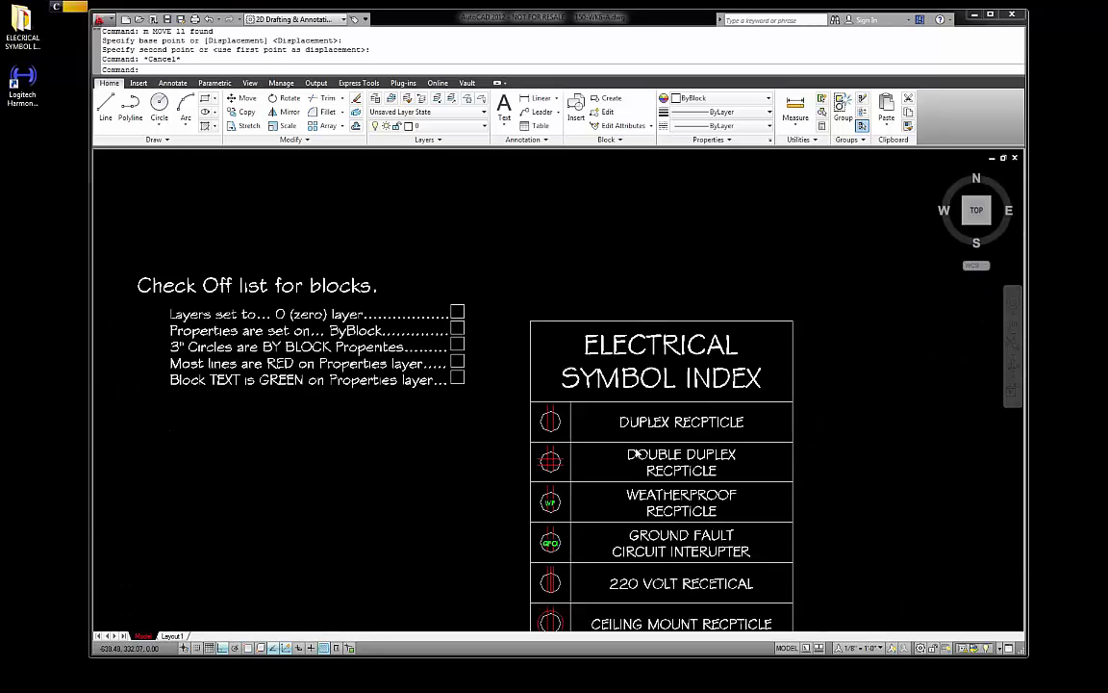
Examine the electrical symbol index from the receptacle rows down to the fan, light and heat combinations
scroll(549, 279, down, 5)
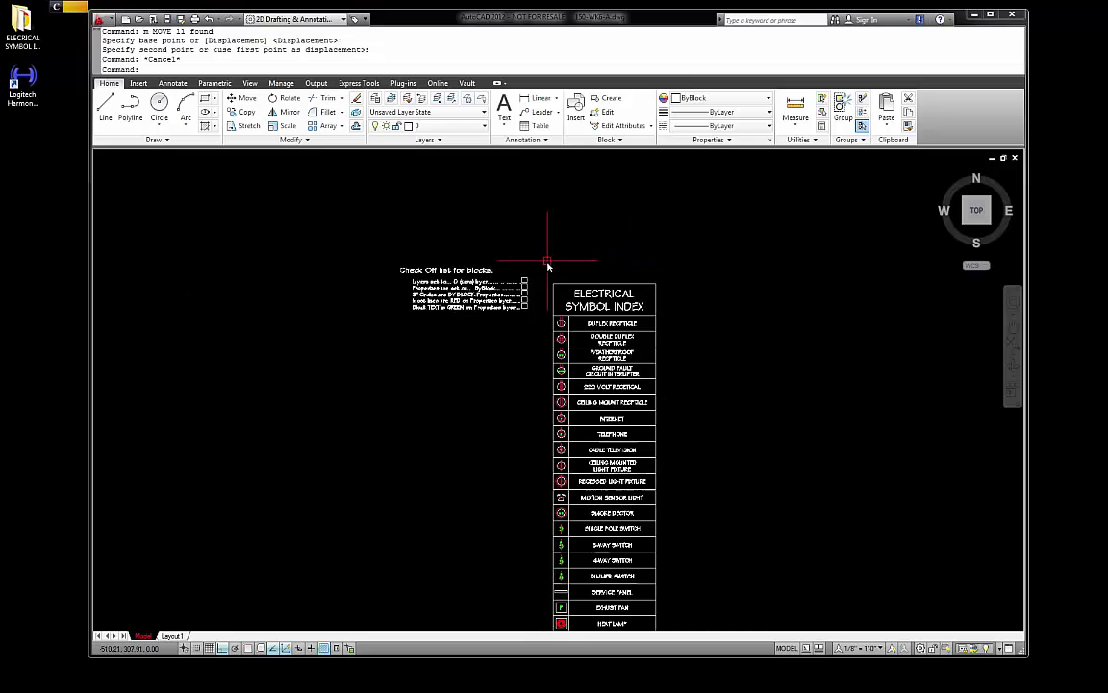
scroll(587, 341, up, 2)
scroll(587, 341, up, 5)
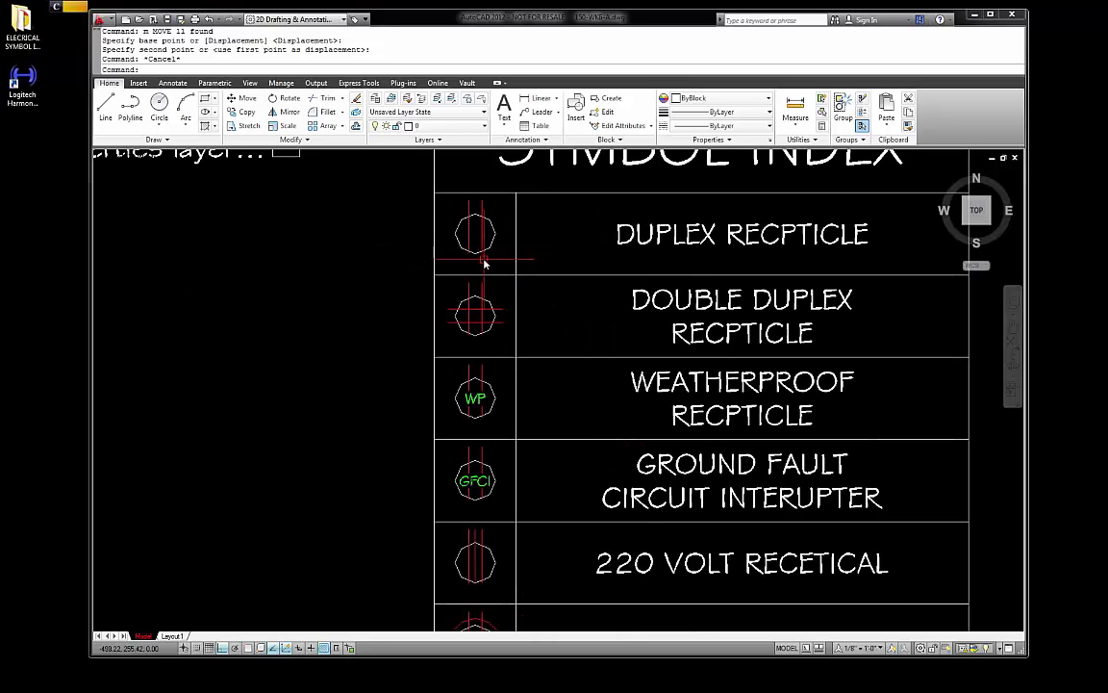
scroll(488, 240, down, 6)
scroll(606, 354, down, 4)
scroll(556, 423, up, 5)
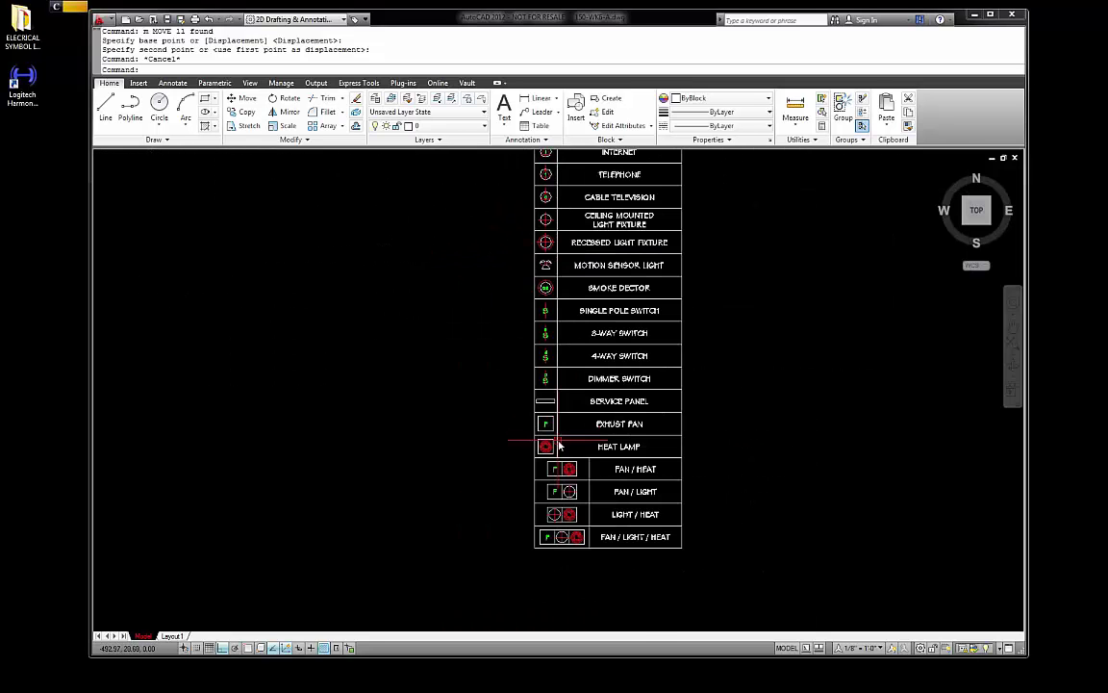
scroll(553, 517, down, 1)
Check the layer and color properties of the circle in the duplex receptacle symbol
scroll(553, 185, up, 7)
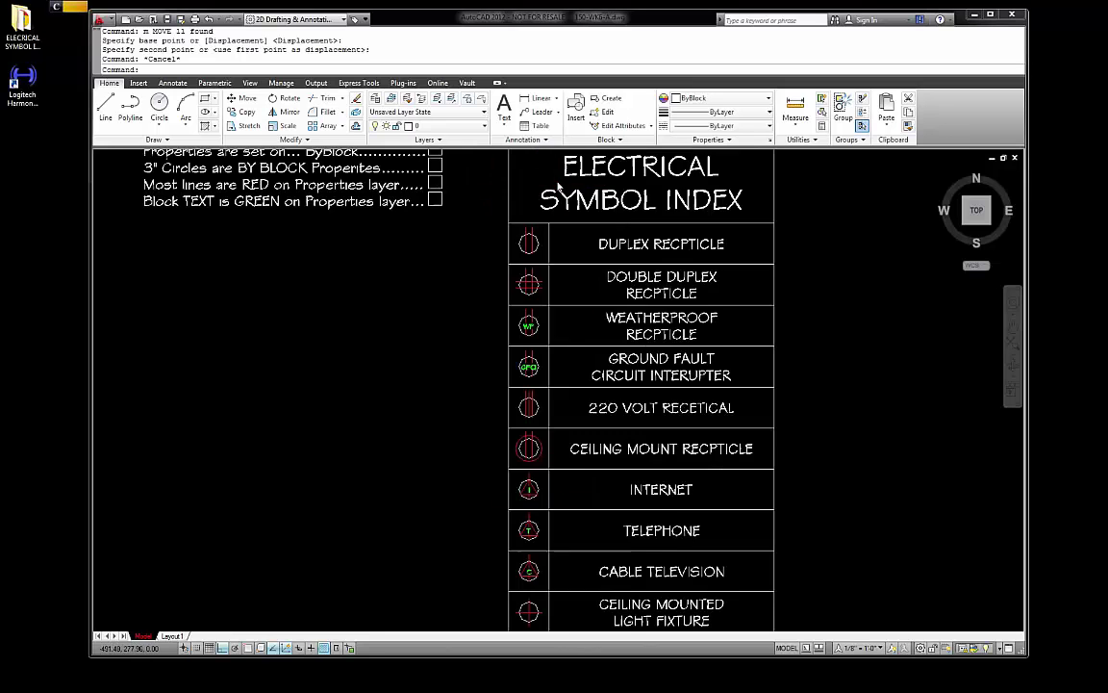
click(487, 366)
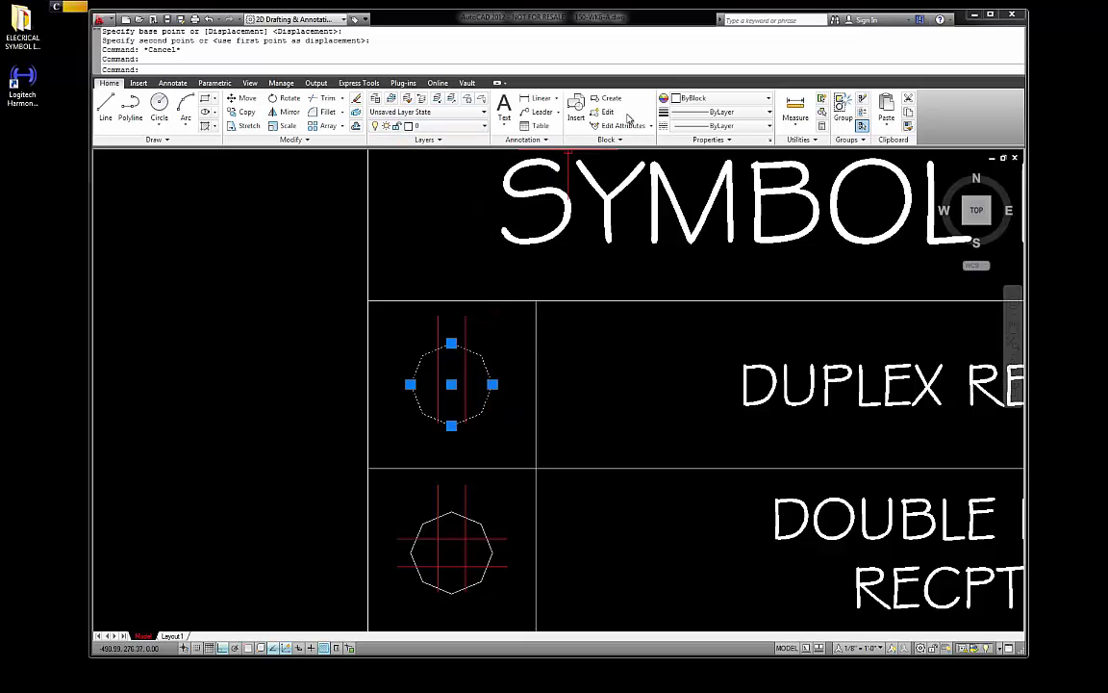
key(Escape)
Set the color of the two vertical lines in the duplex receptacle symbol to Red
click(481, 311)
click(426, 323)
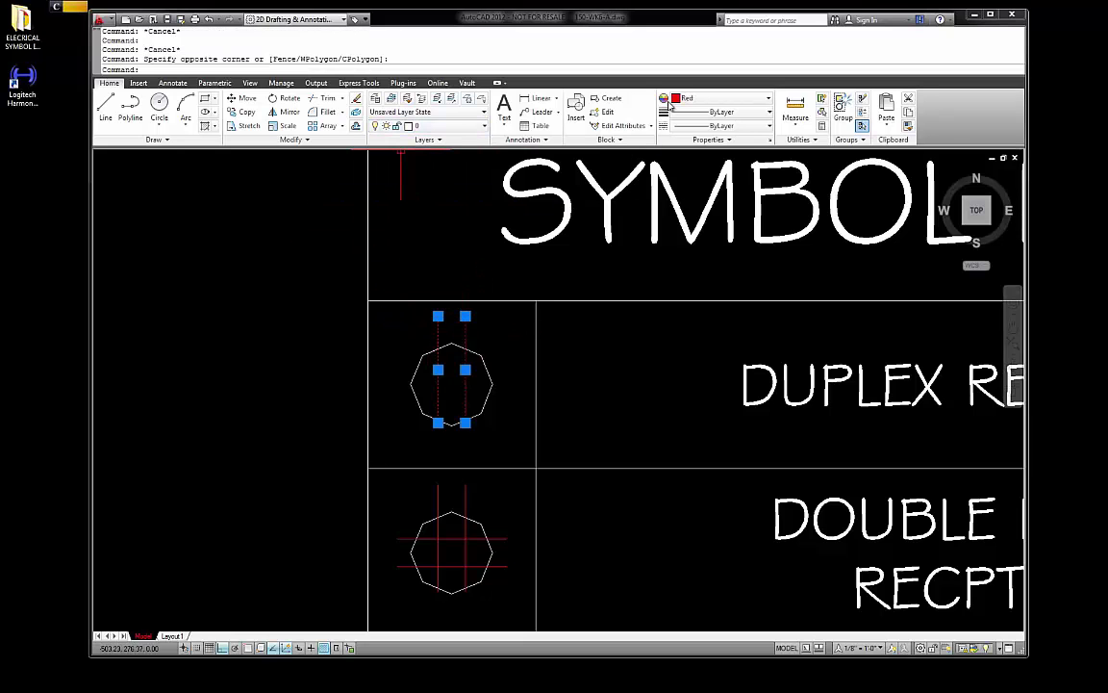
click(769, 98)
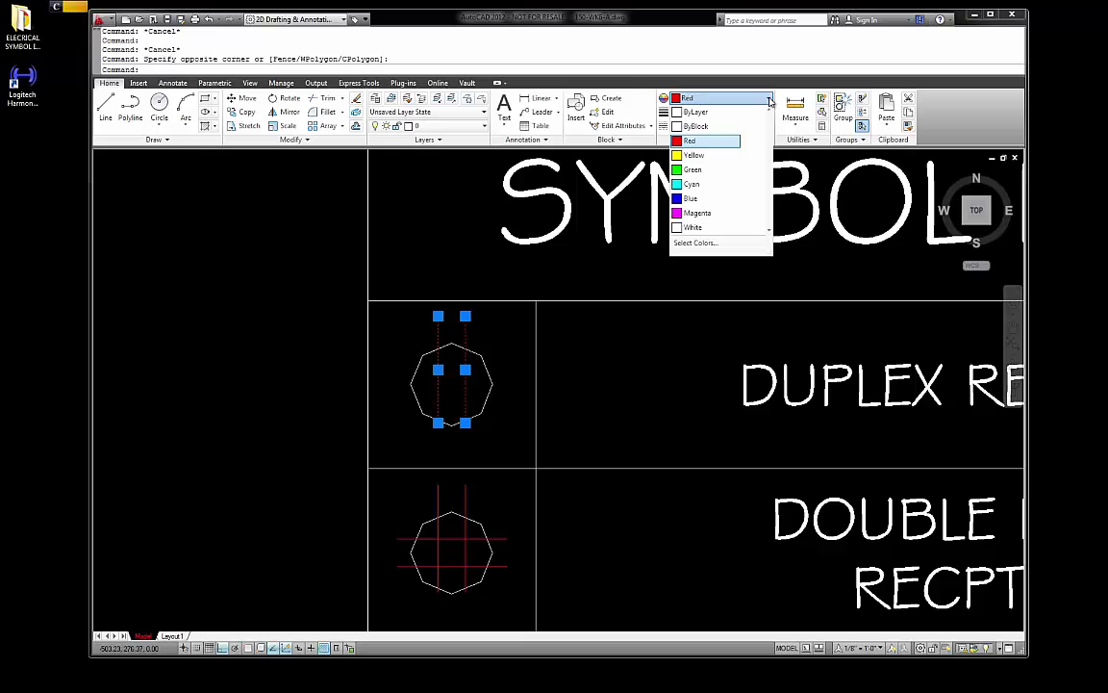
click(693, 141)
scroll(495, 258, down, 5)
key(Escape)
Check the layer and color properties of the WP text in the weatherproof receptacle symbol
scroll(501, 315, up, 10)
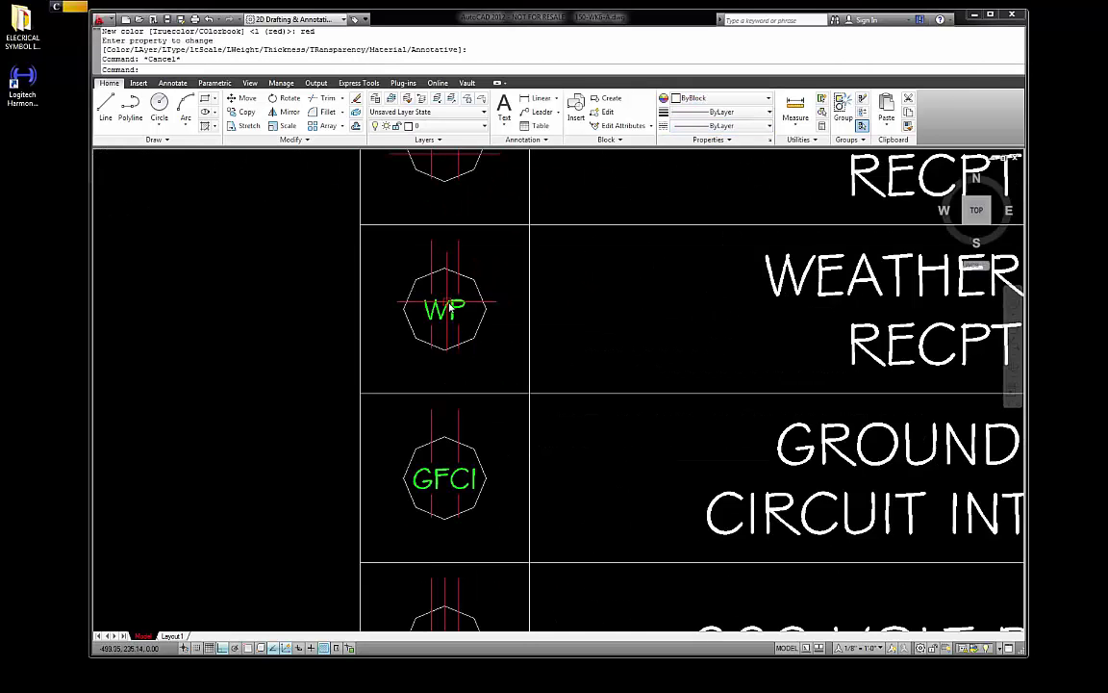
click(501, 315)
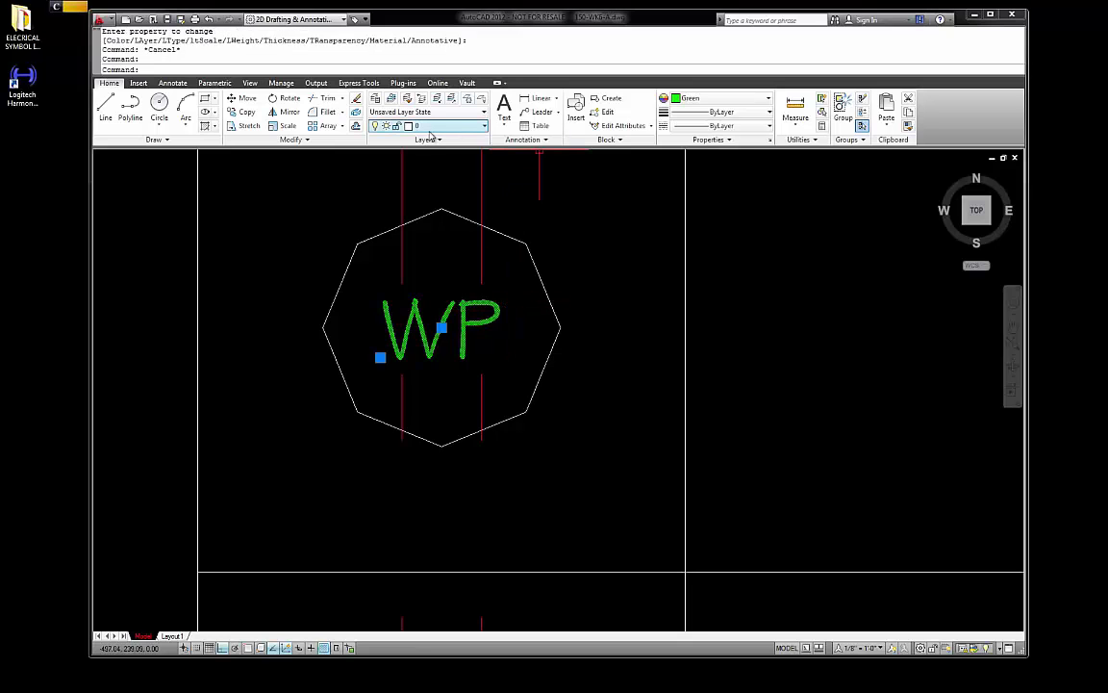
click(769, 100)
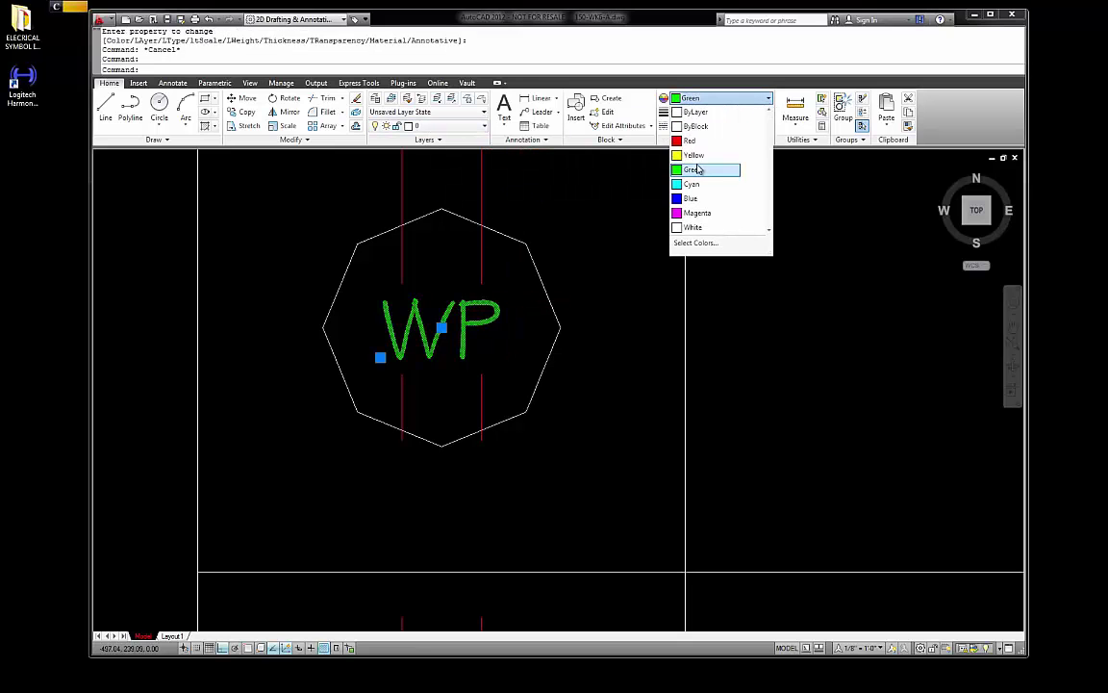
click(628, 214)
scroll(567, 250, down, 10)
key(Escape)
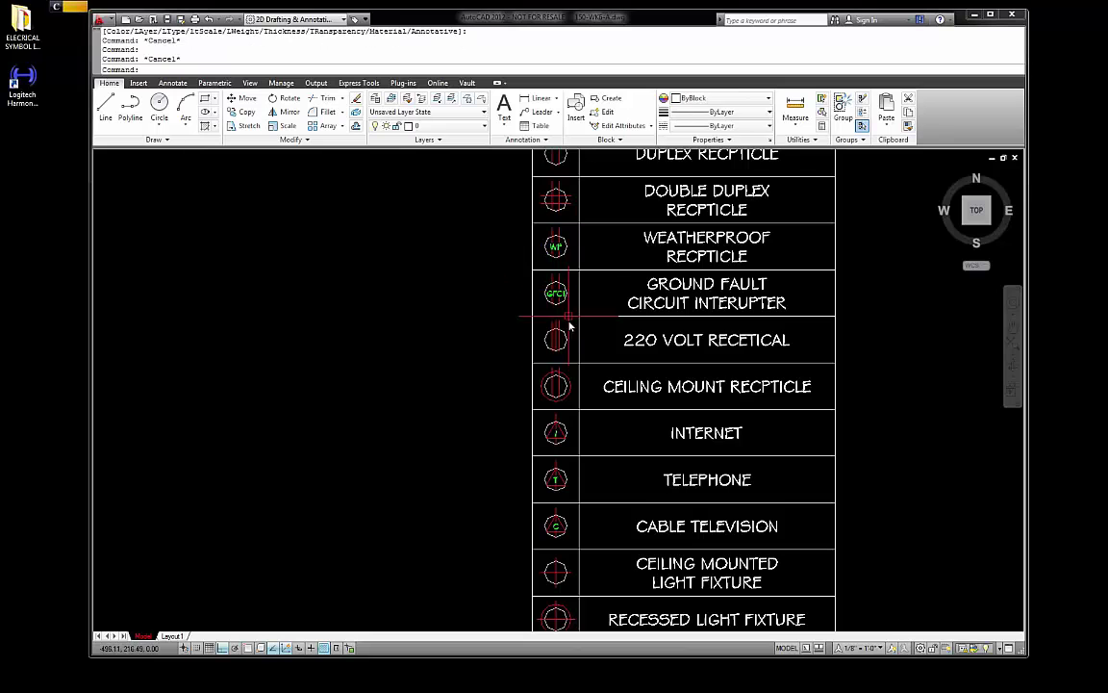
Examine the remaining symbols in the index and compare them with the check-off list for blocks
scroll(563, 425, down, 3)
scroll(573, 429, up, 3)
scroll(574, 428, up, 3)
scroll(471, 445, down, 3)
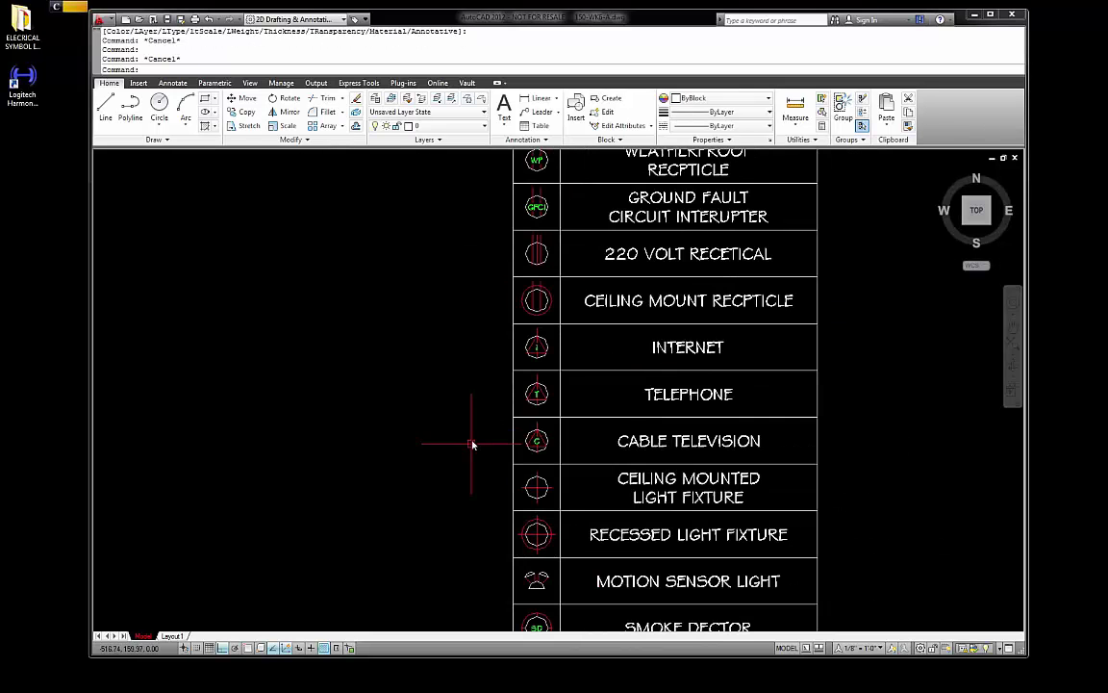
scroll(477, 396, down, 2)
scroll(507, 287, down, 3)
scroll(485, 207, up, 5)
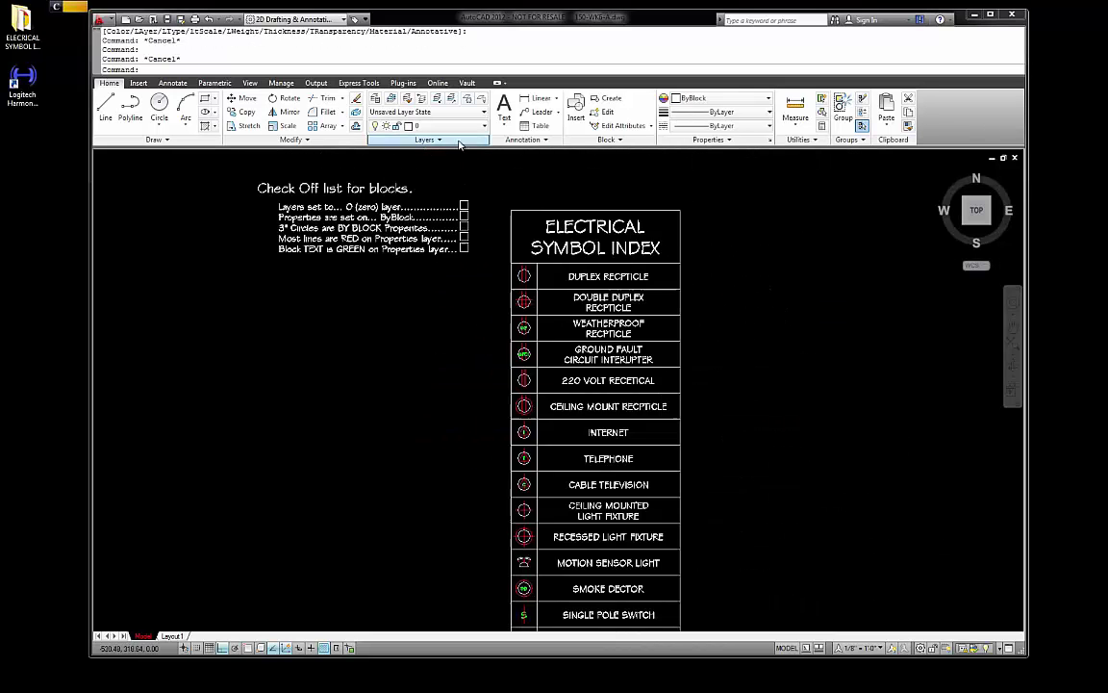
scroll(492, 198, up, 2)
scroll(509, 198, down, 3)
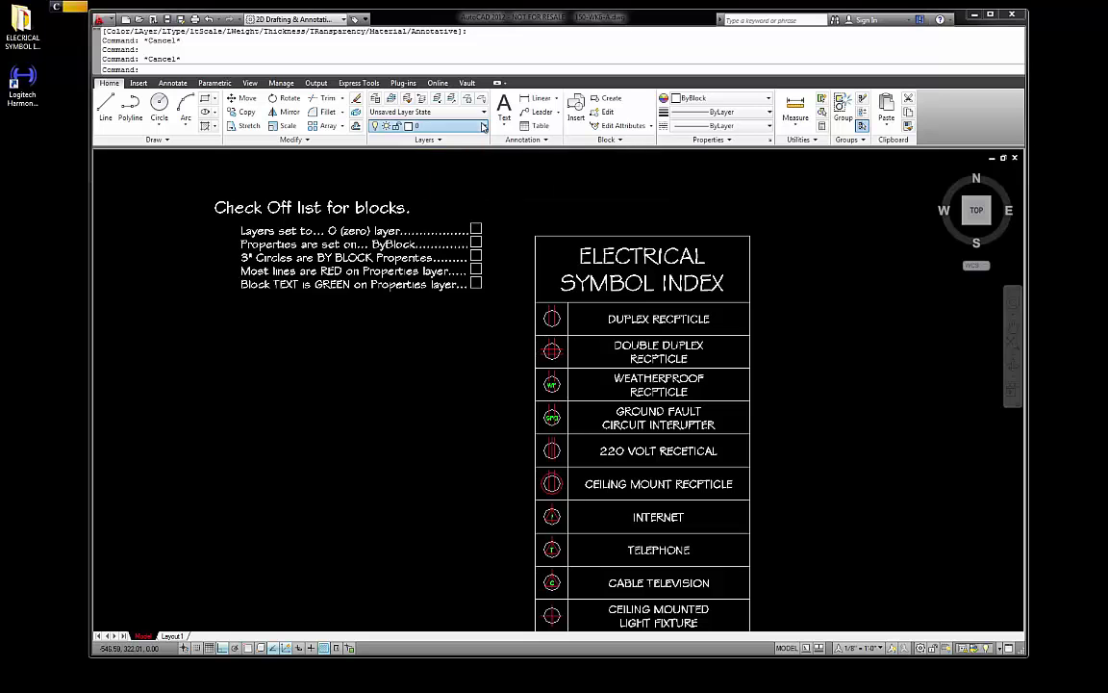
Check the current layer in the drawing's layer list
click(483, 126)
click(479, 140)
click(532, 176)
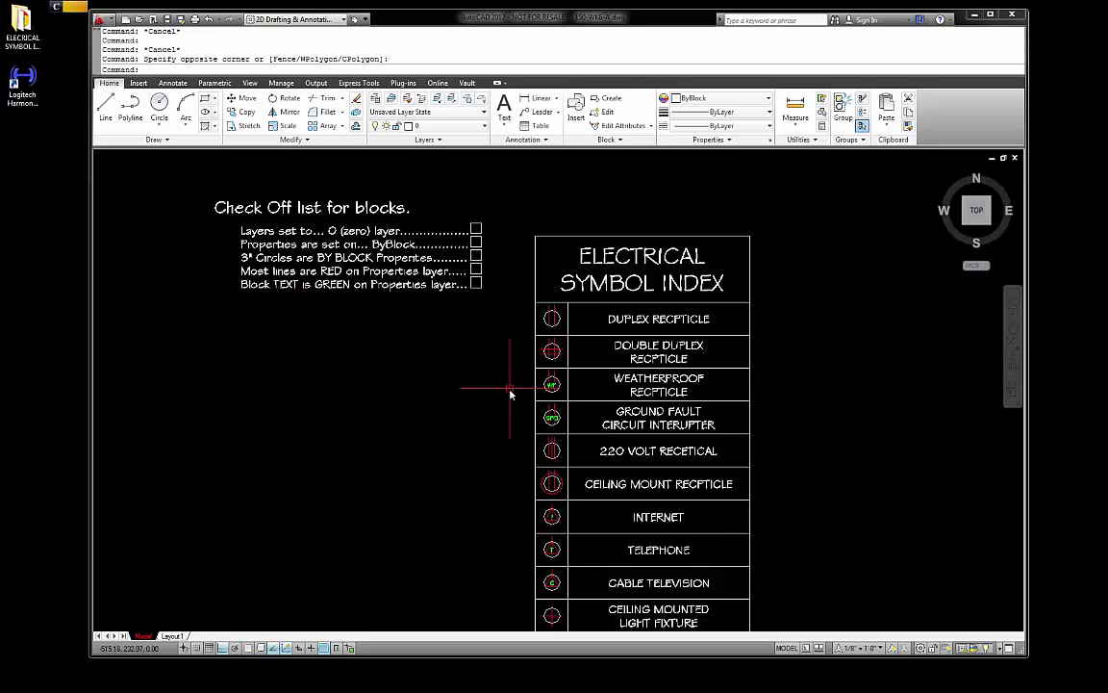
Inspect the outer circle of the recessed light fixture symbol by selecting it, and clear the selection
scroll(510, 399, down, 2)
scroll(519, 519, up, 3)
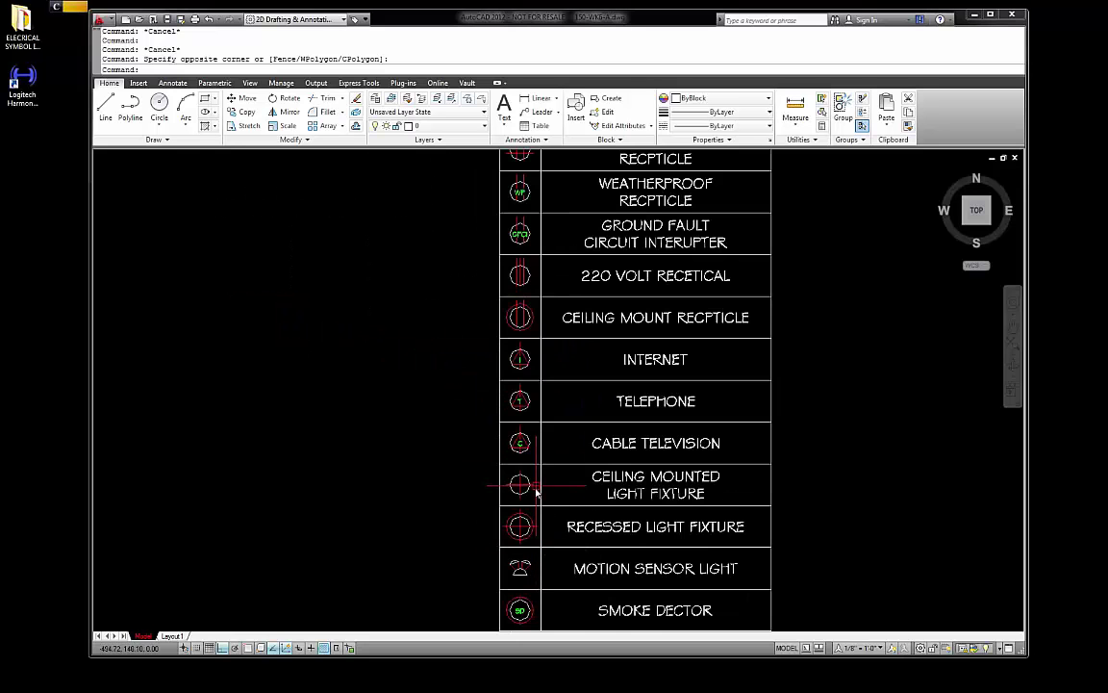
scroll(531, 531, up, 4)
scroll(507, 476, up, 2)
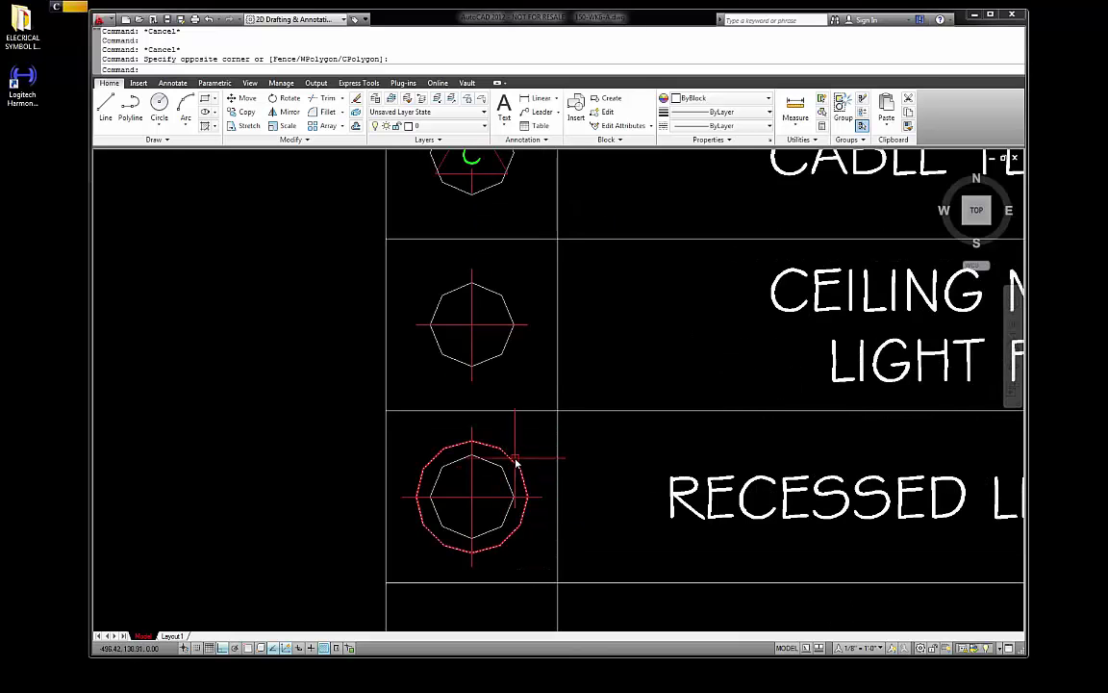
scroll(515, 465, down, 2)
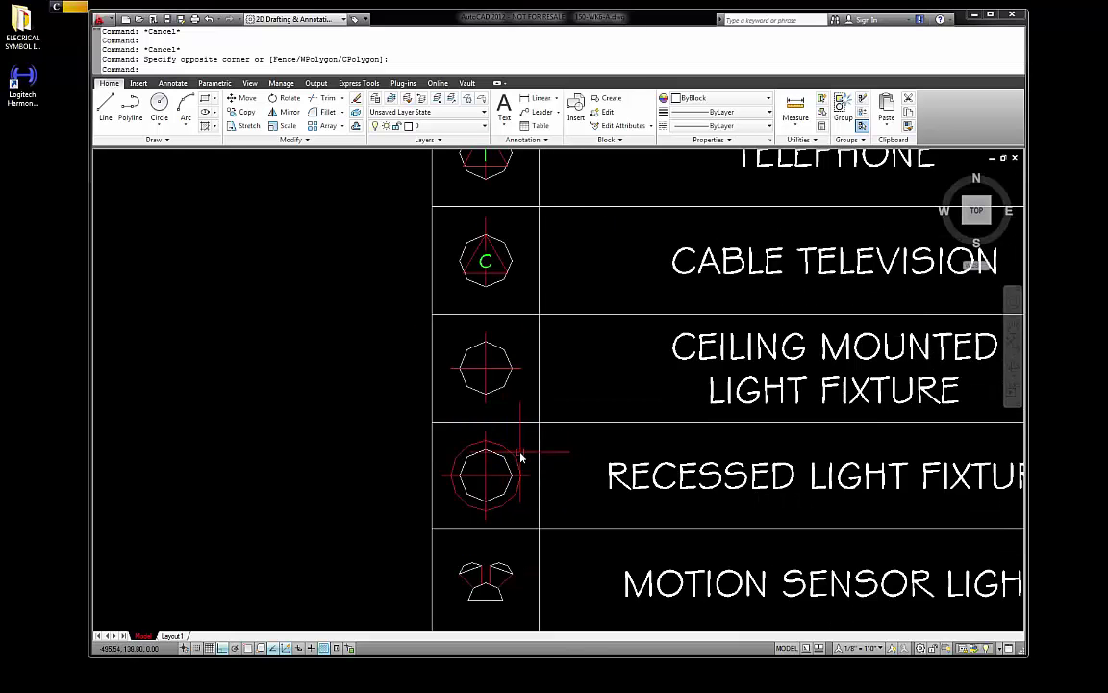
click(517, 462)
key(Escape)
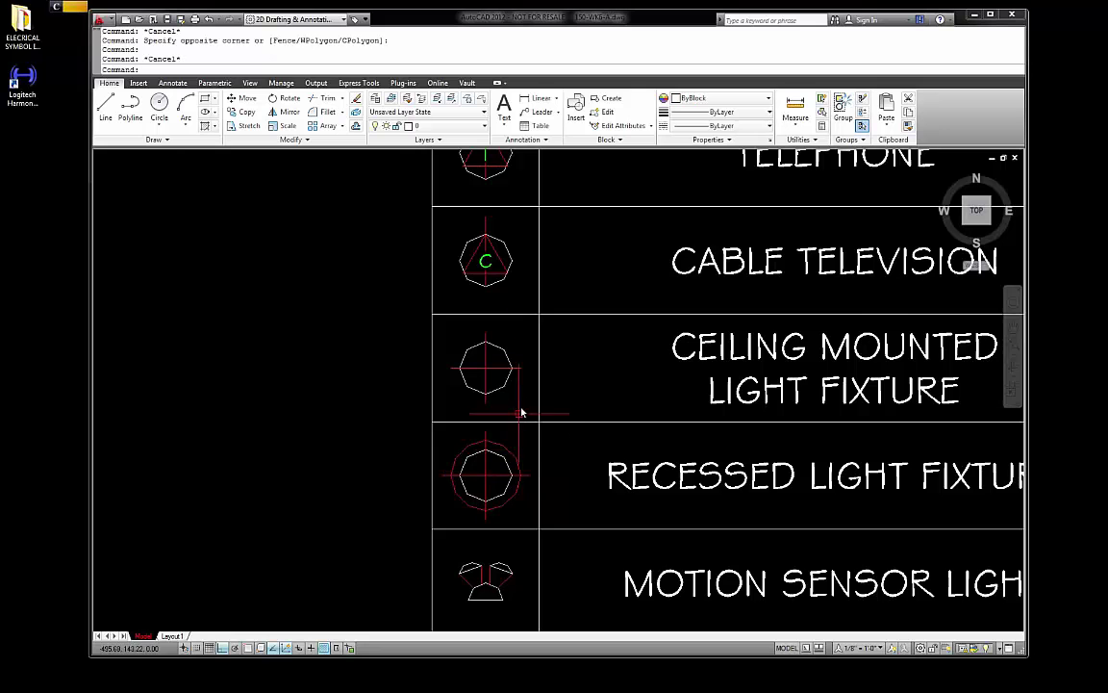
Check the color of the triangle in the cable television symbol
scroll(493, 237, up, 2)
click(495, 276)
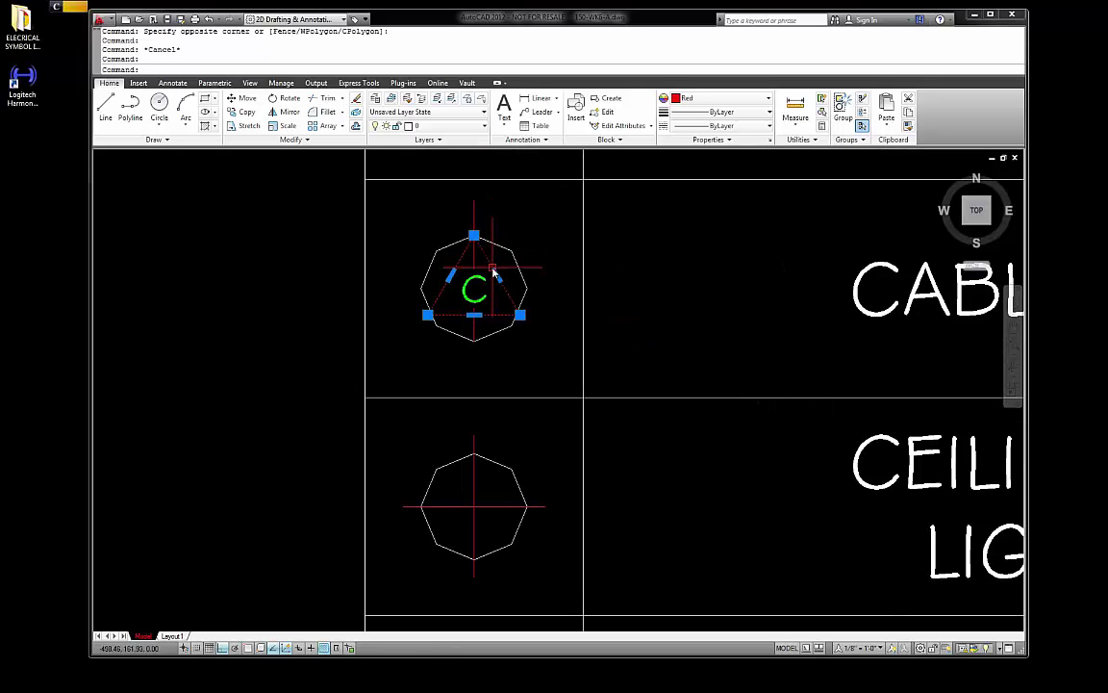
key(Escape)
scroll(478, 346, down, 3)
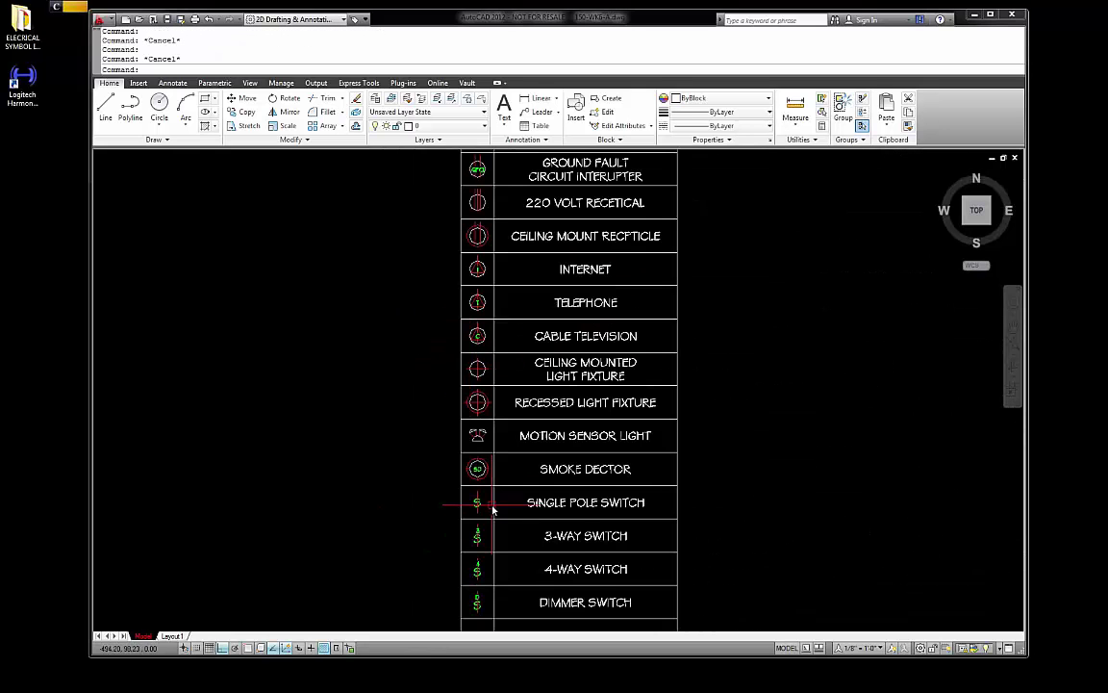
Review the symbol index rows and the check-off list, finishing at the duplex receptacle symbol
scroll(492, 510, down, 3)
scroll(507, 470, up, 2)
scroll(512, 485, down, 3)
scroll(514, 490, up, 3)
scroll(512, 508, down, 2)
scroll(476, 582, up, 3)
scroll(476, 582, down, 4)
scroll(458, 408, up, 5)
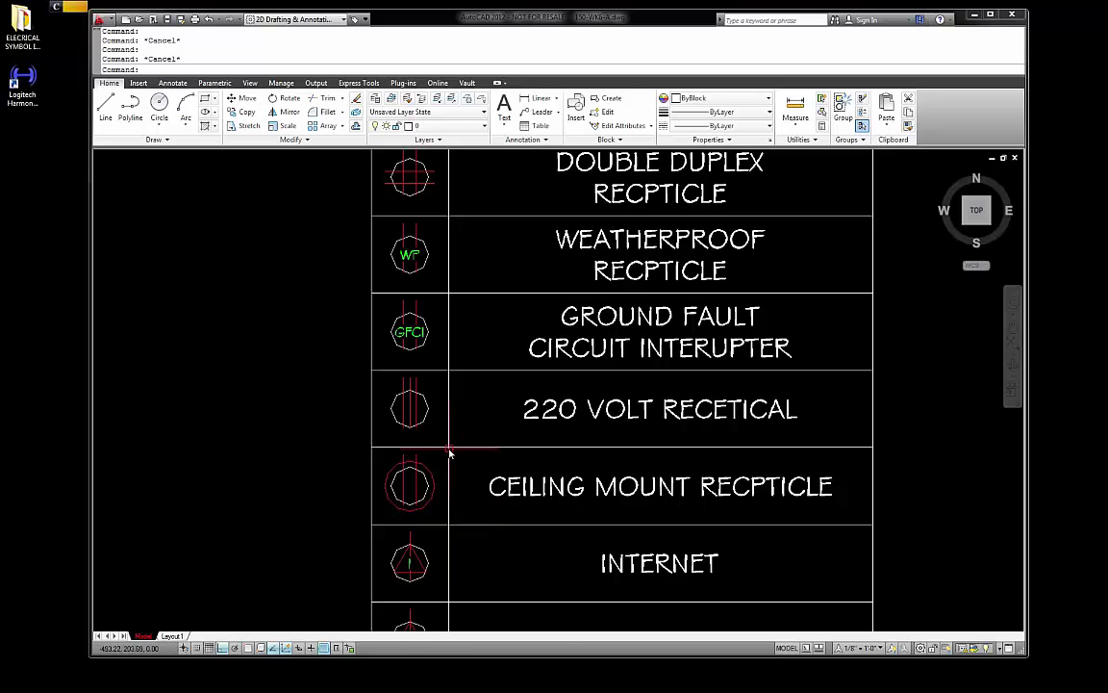
scroll(415, 482, down, 2)
scroll(432, 323, up, 1)
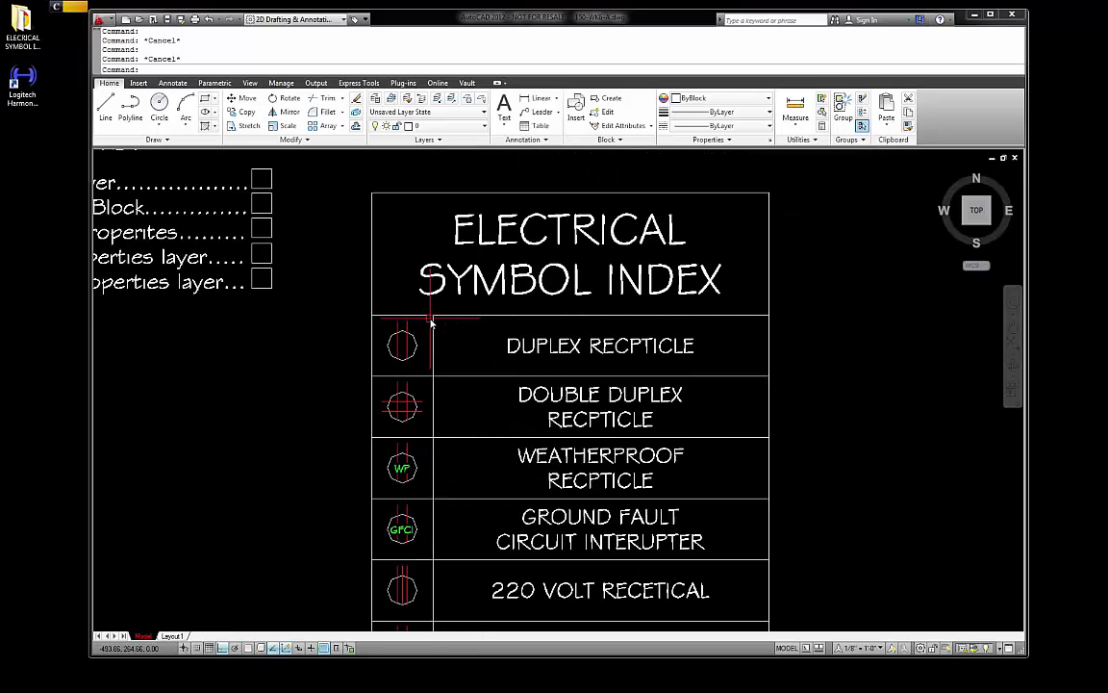
scroll(452, 352, down, 2)
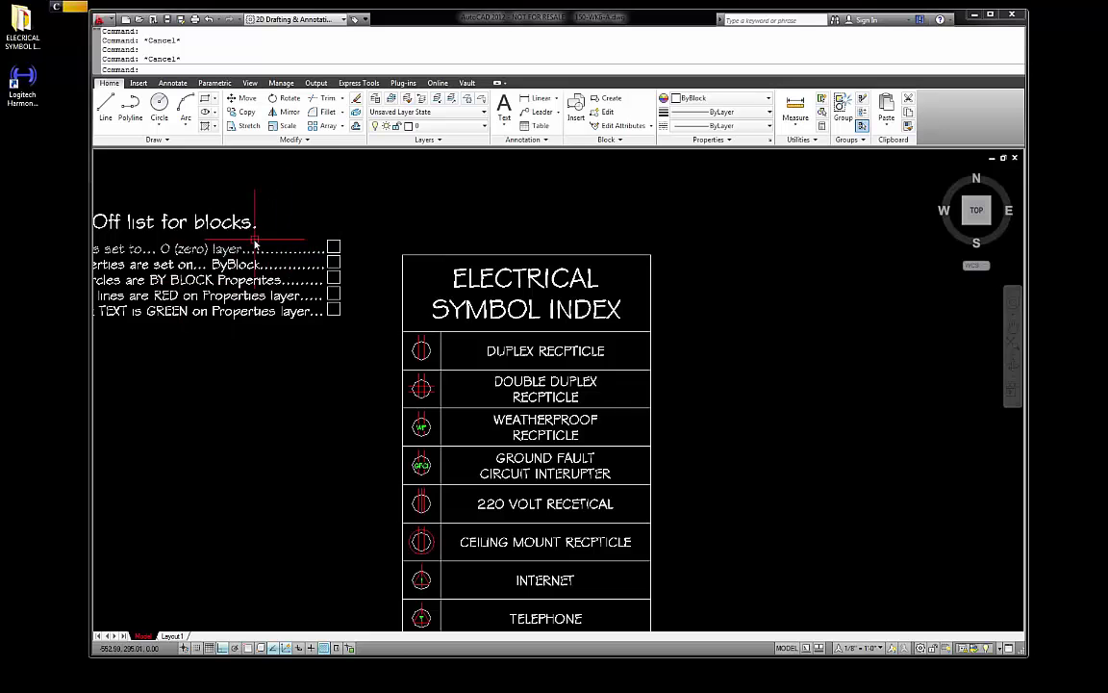
scroll(289, 226, down, 2)
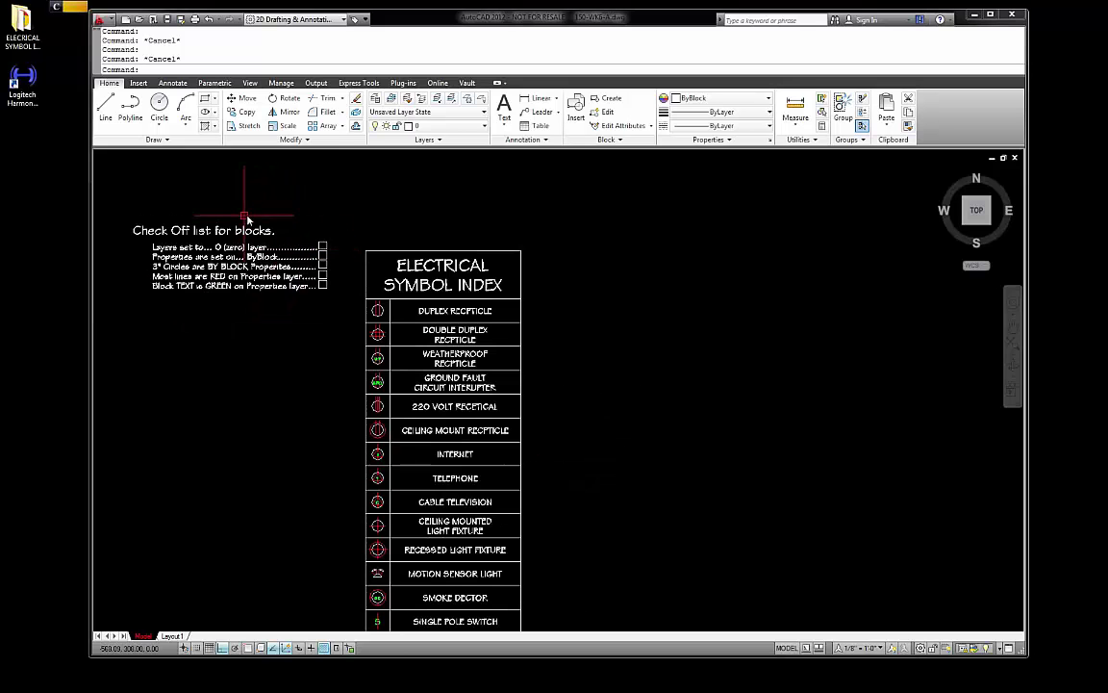
scroll(357, 294, up, 5)
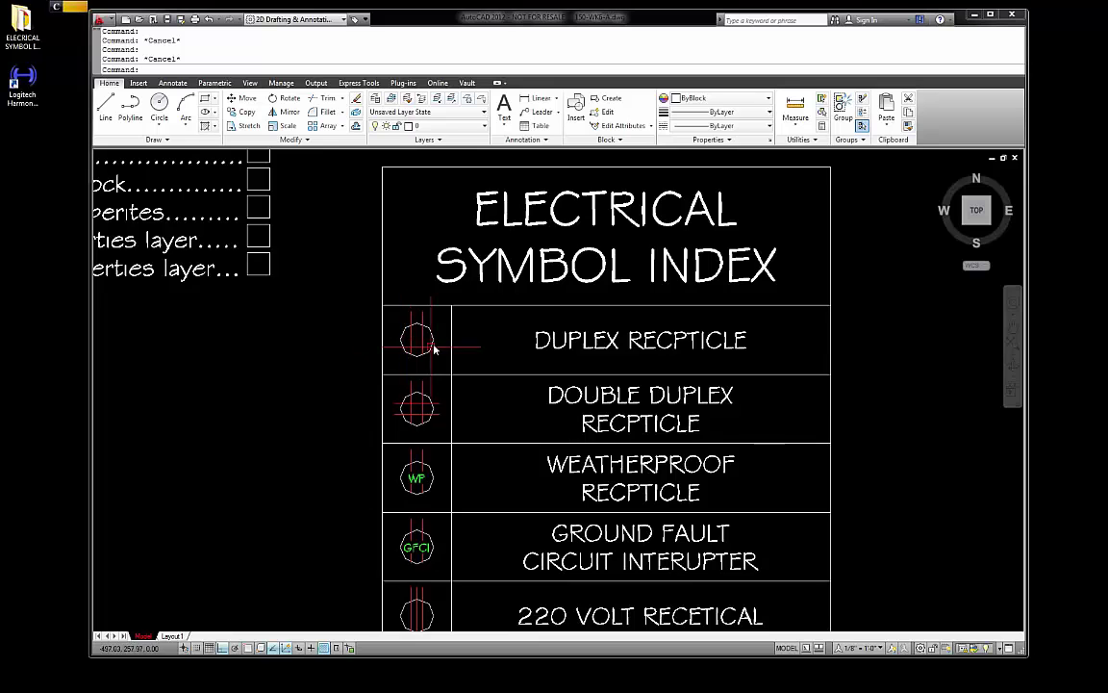
scroll(434, 349, up, 3)
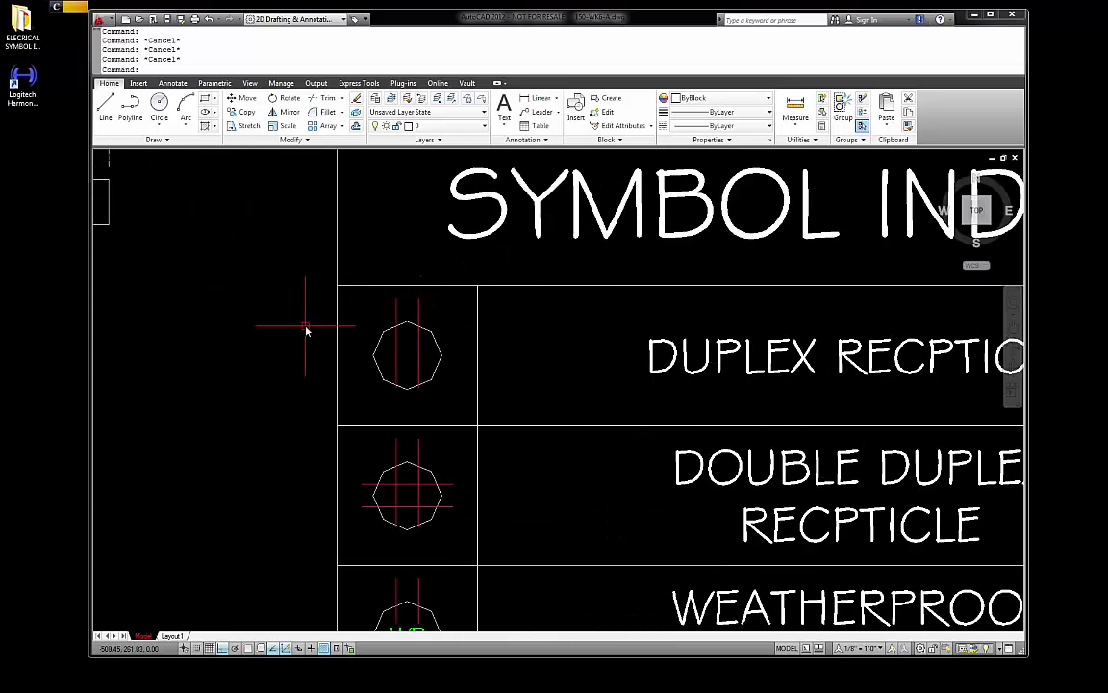
scroll(281, 332, down, 3)
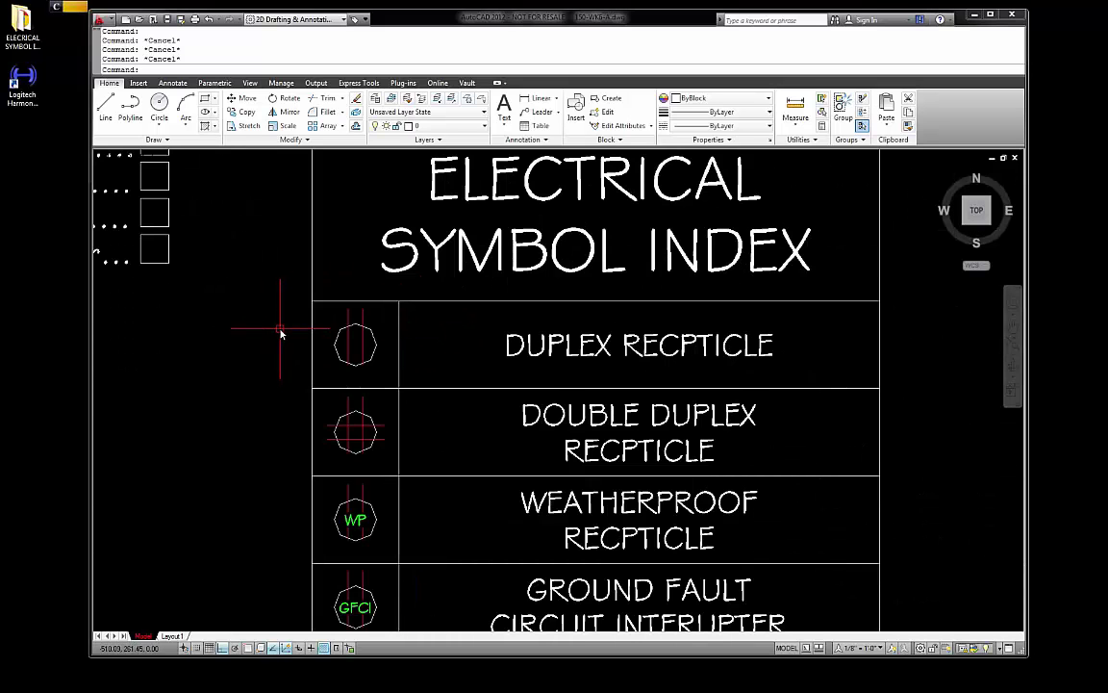
Start a new block definition and name it E-DUPLEX RECP
text(b)
key(Return)
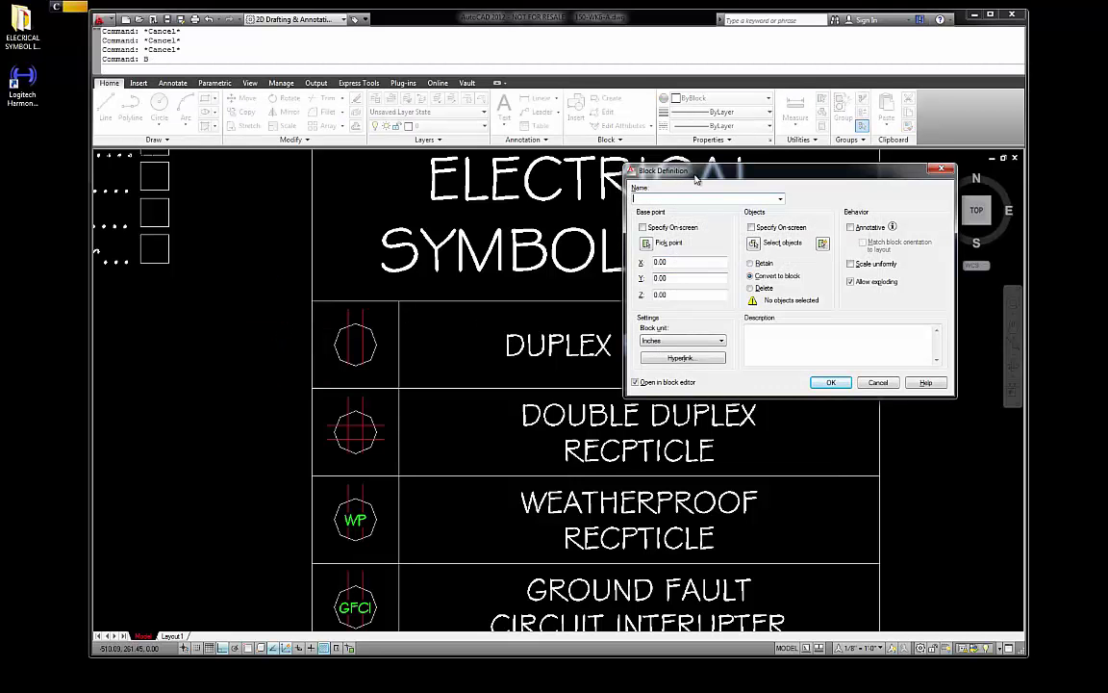
click(780, 200)
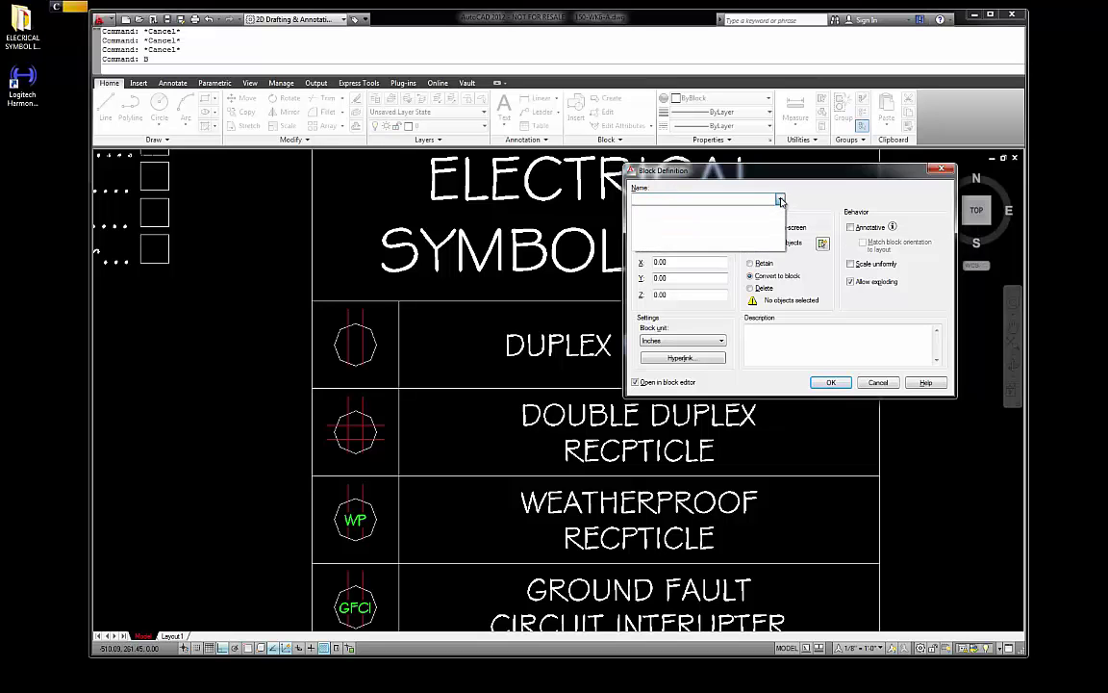
click(663, 198)
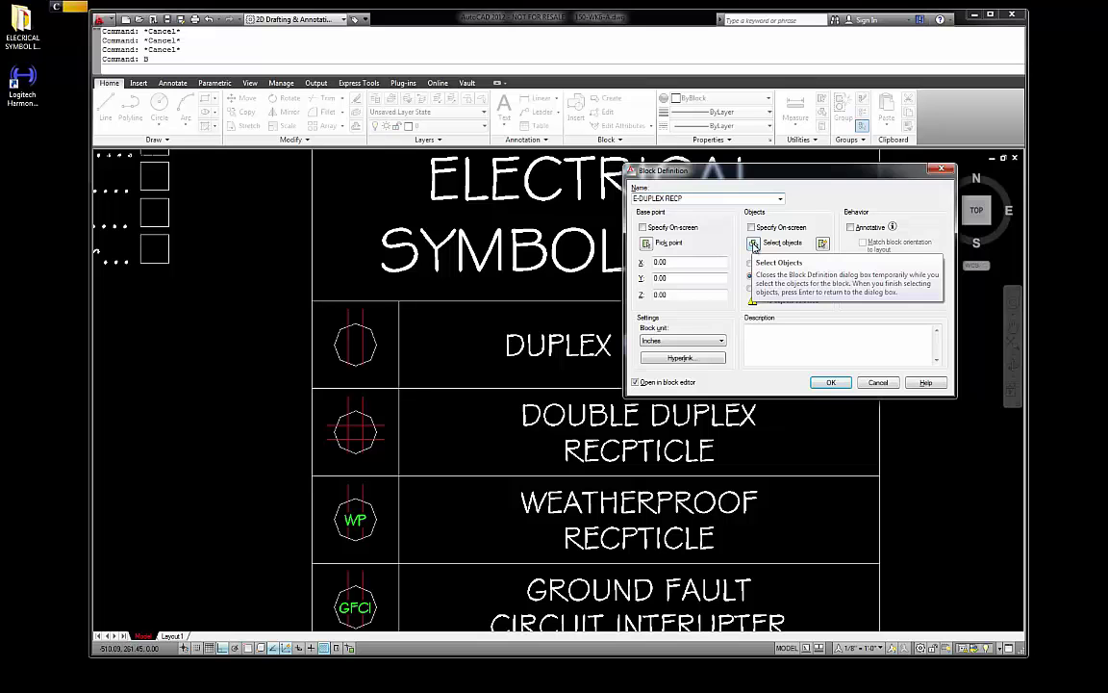
Select the circle and two vertical lines of the duplex receptacle symbol as the block's objects
click(754, 245)
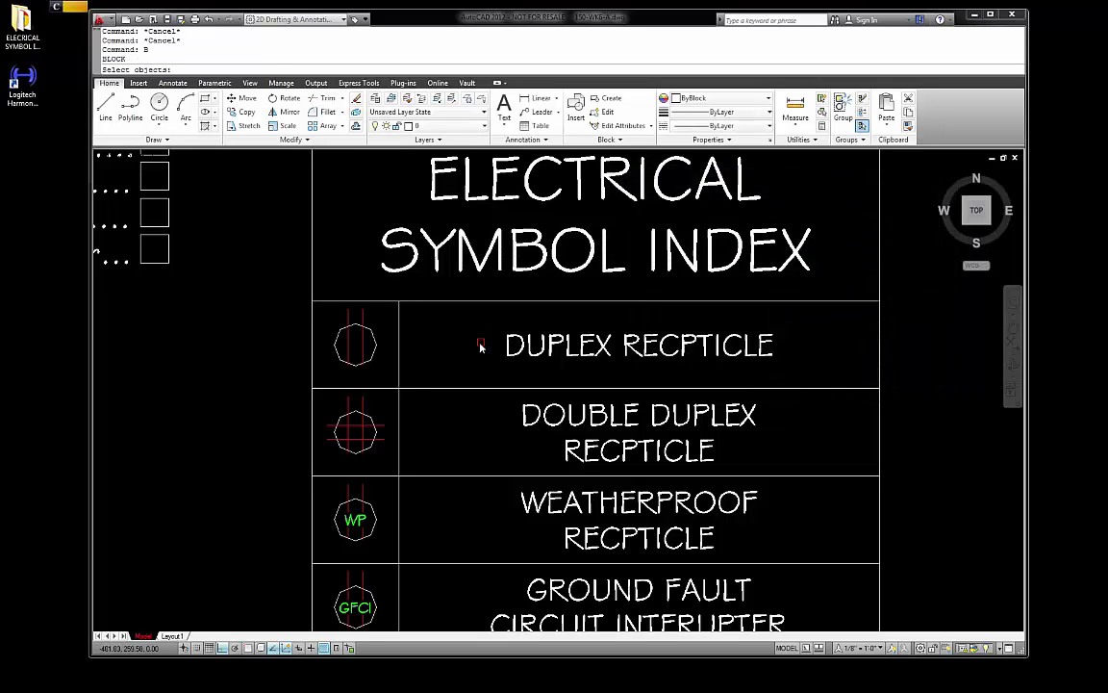
click(388, 380)
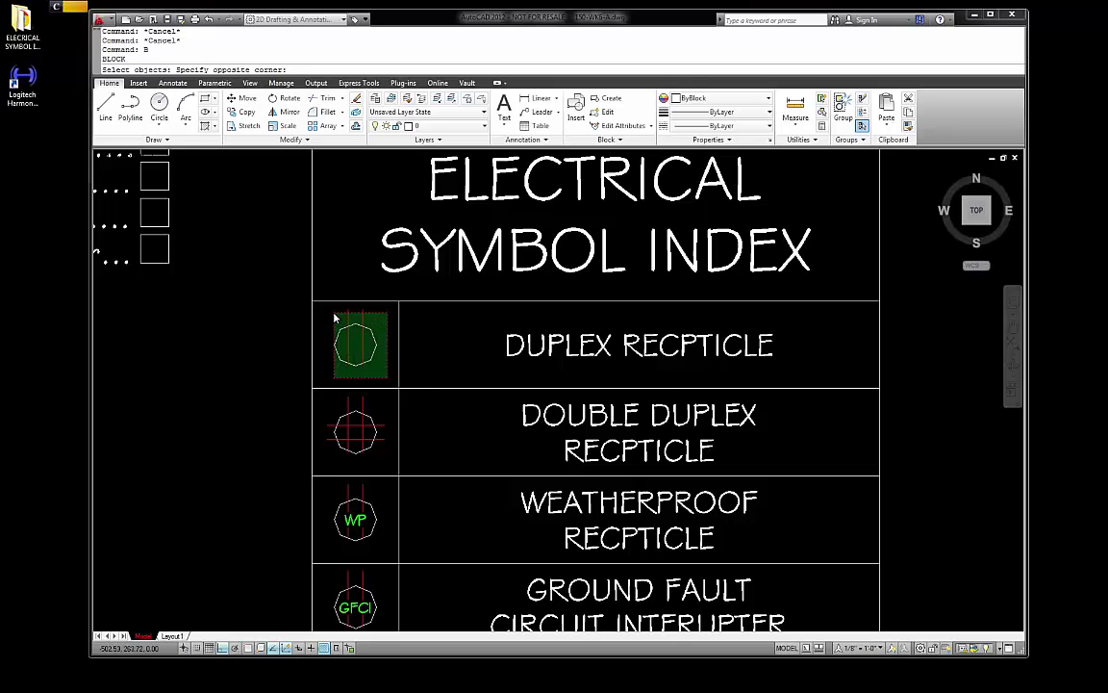
click(333, 323)
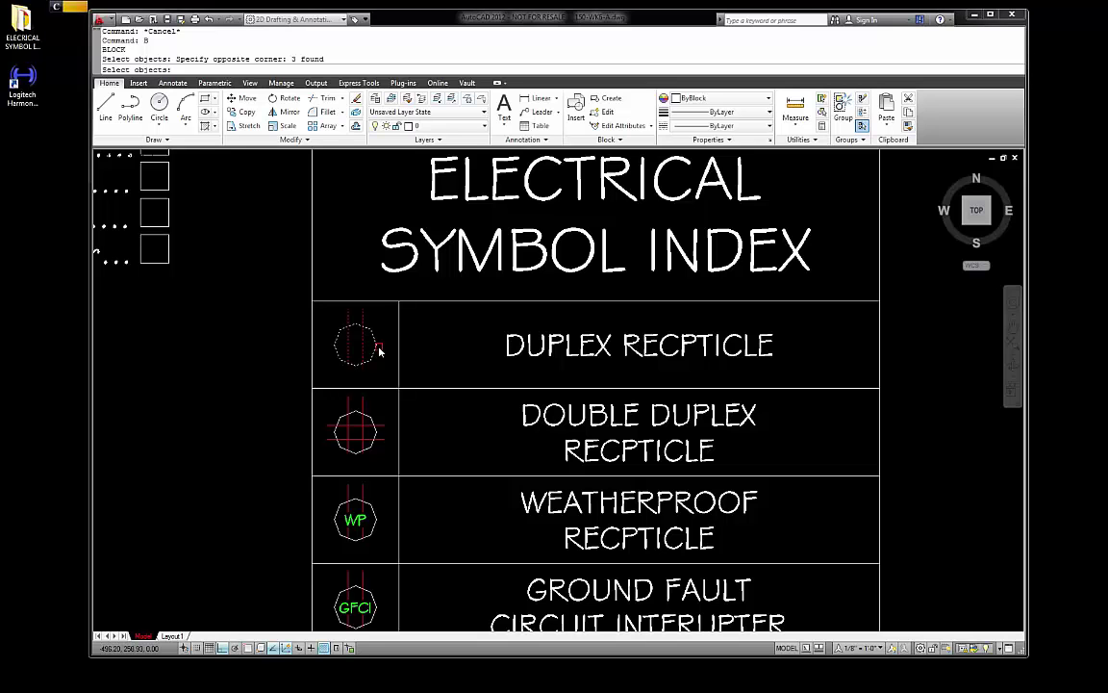
key(Return)
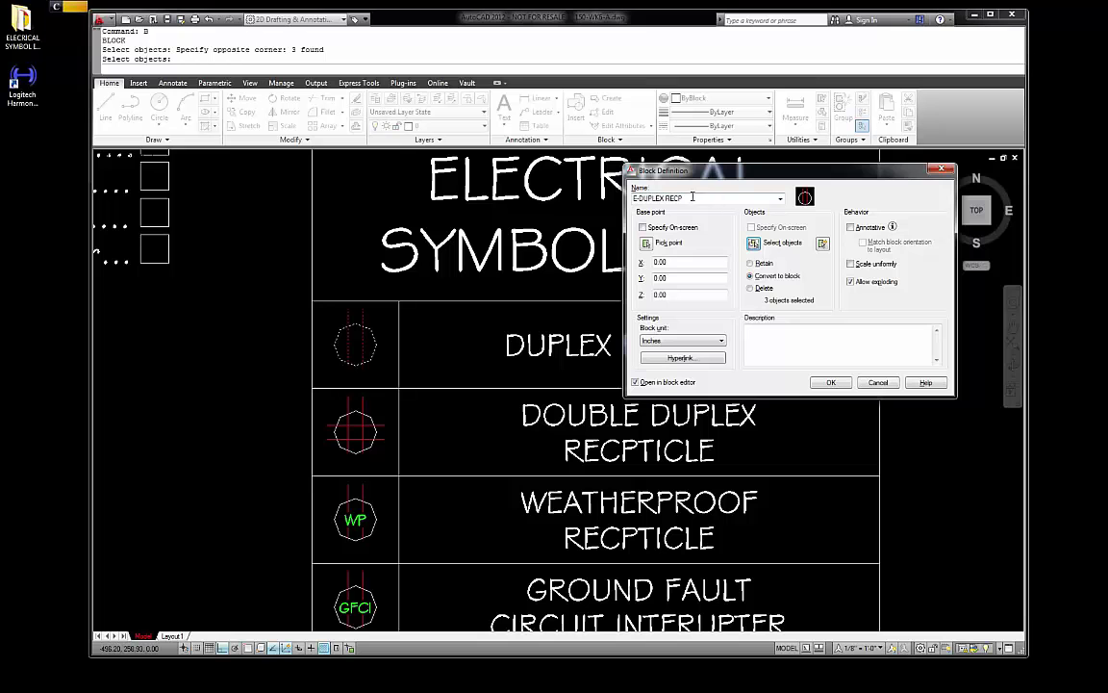
Turn on object snap, set the duplex receptacle block's base point at the circle's bottom quadrant, and create the block, leaving the block editor
click(666, 242)
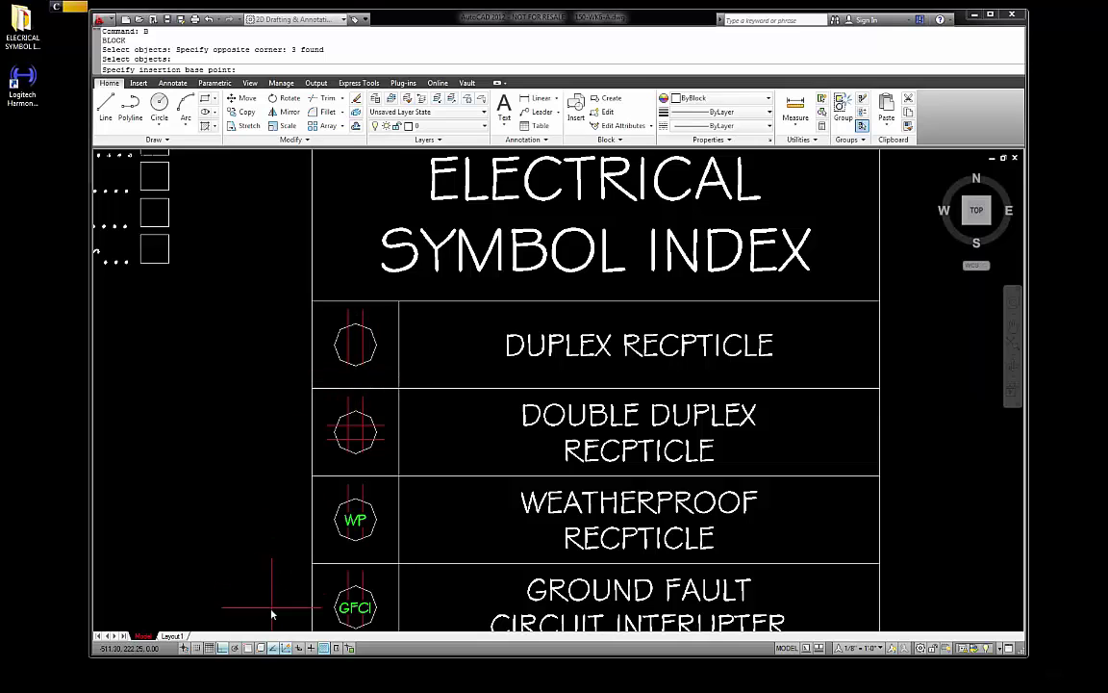
click(249, 649)
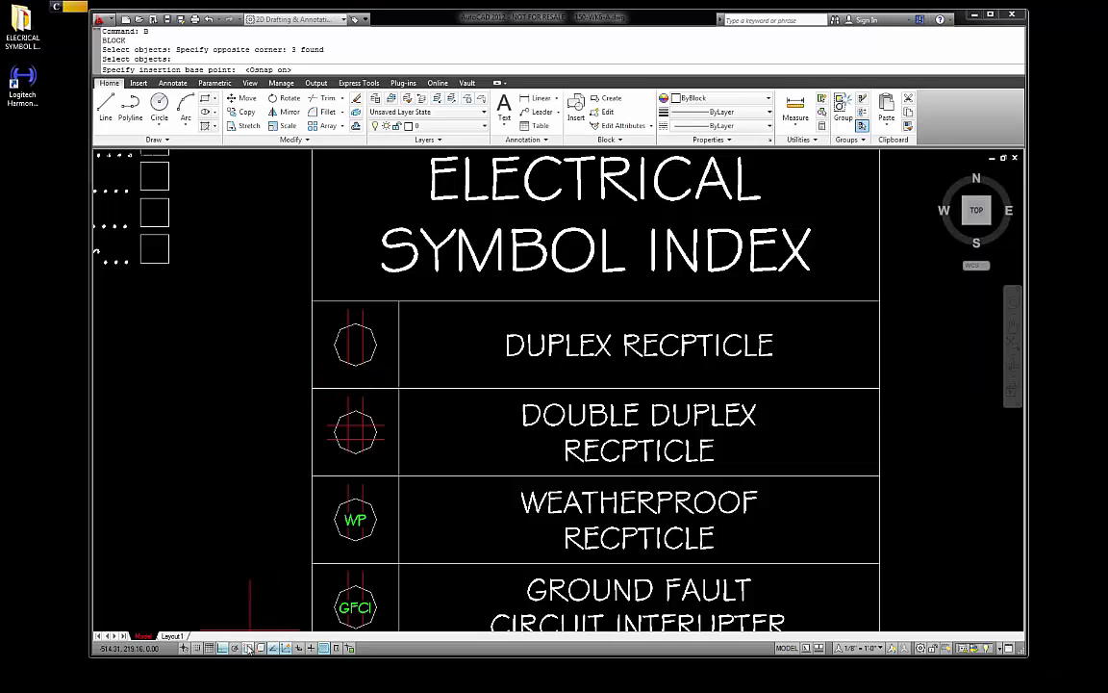
click(356, 371)
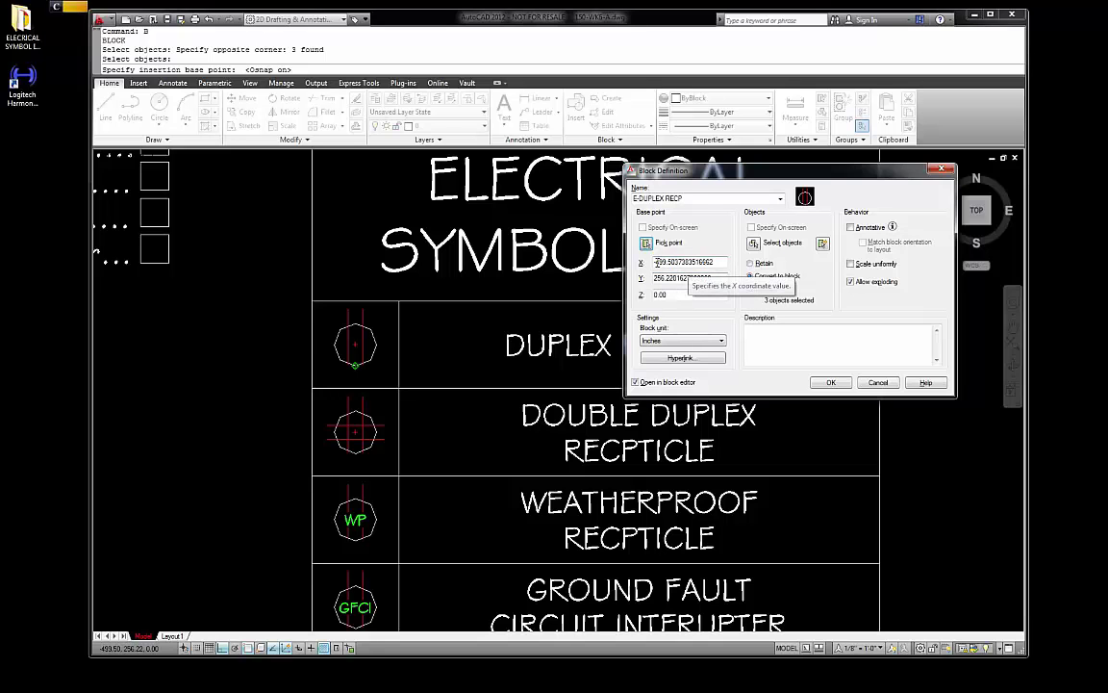
key(Return)
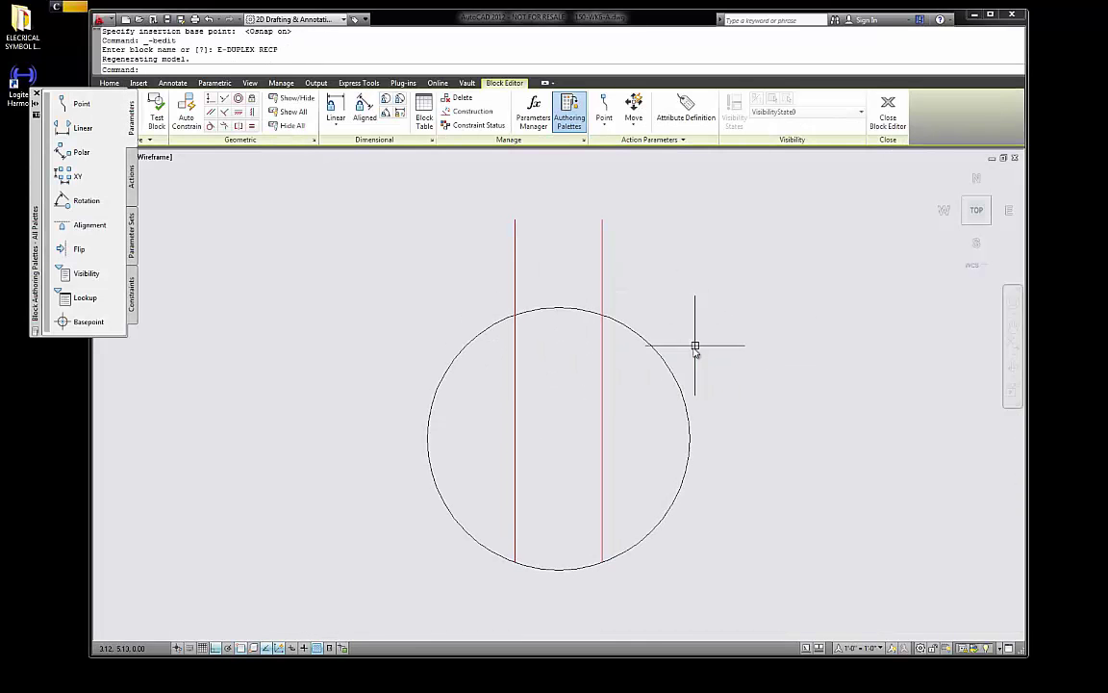
click(887, 116)
Start a new block definition for the double duplex receptacle and name it E-DBL DUPLEX RECP
scroll(581, 355, up, 4)
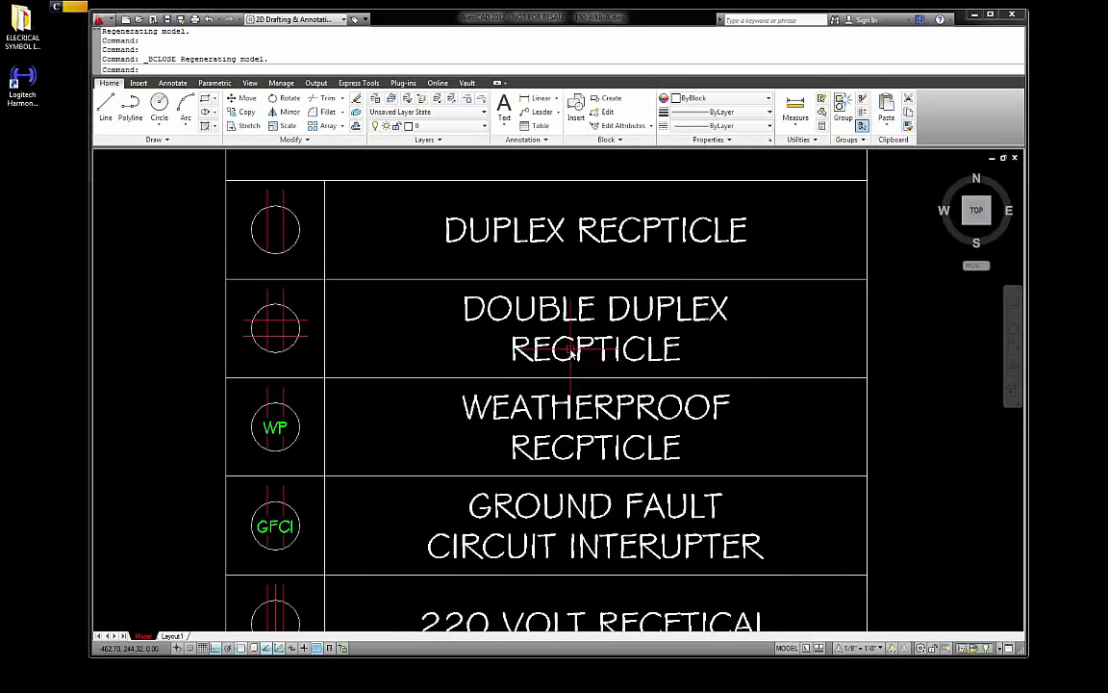
key(Return)
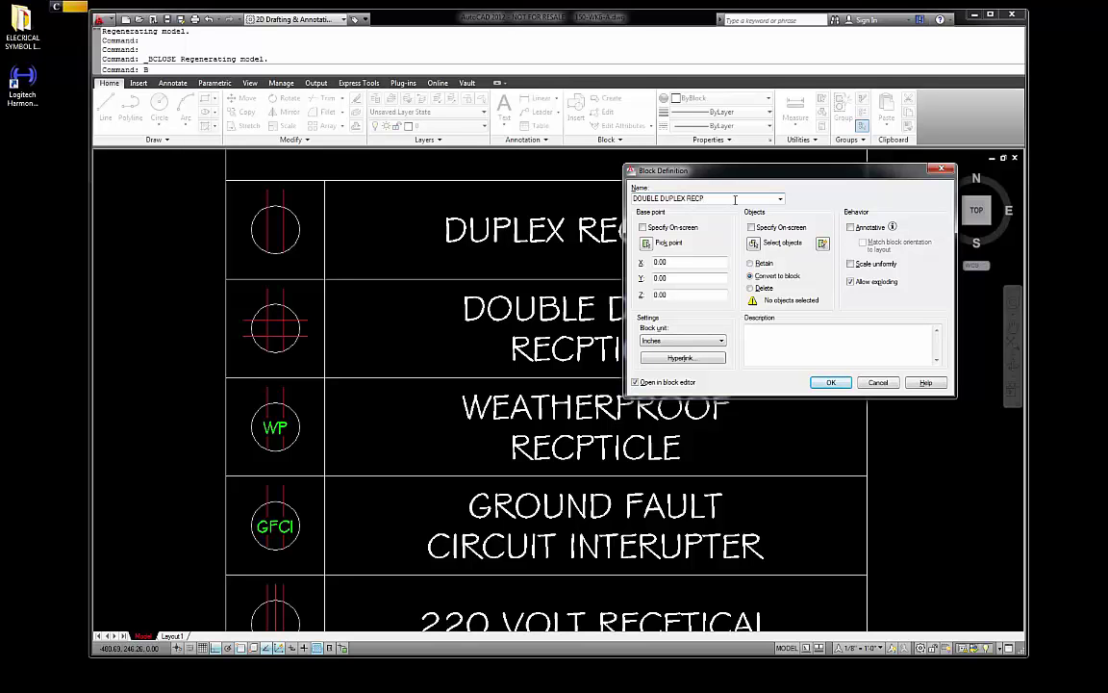
mouse_move(769, 176)
mouse_down()
mouse_move(780, 216)
mouse_move(621, 352)
mouse_move(631, 358)
mouse_up()
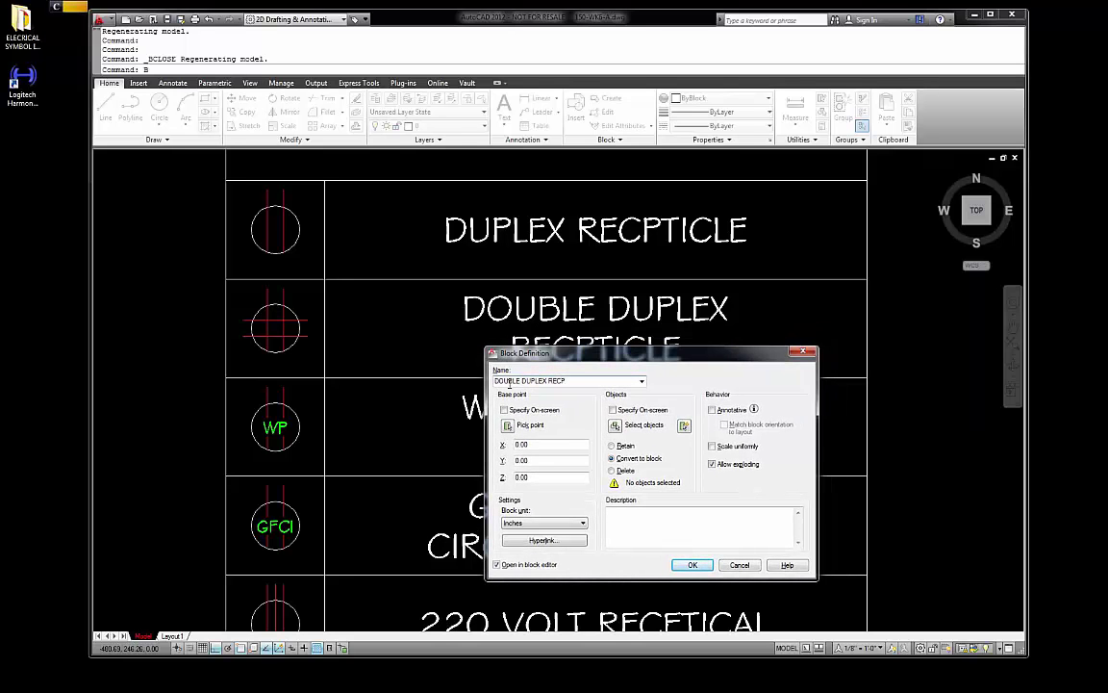
text(E-)
key(BackSpace)
Select the circle and four crossing lines of the double duplex receptacle symbol as the block's objects
click(616, 426)
click(303, 371)
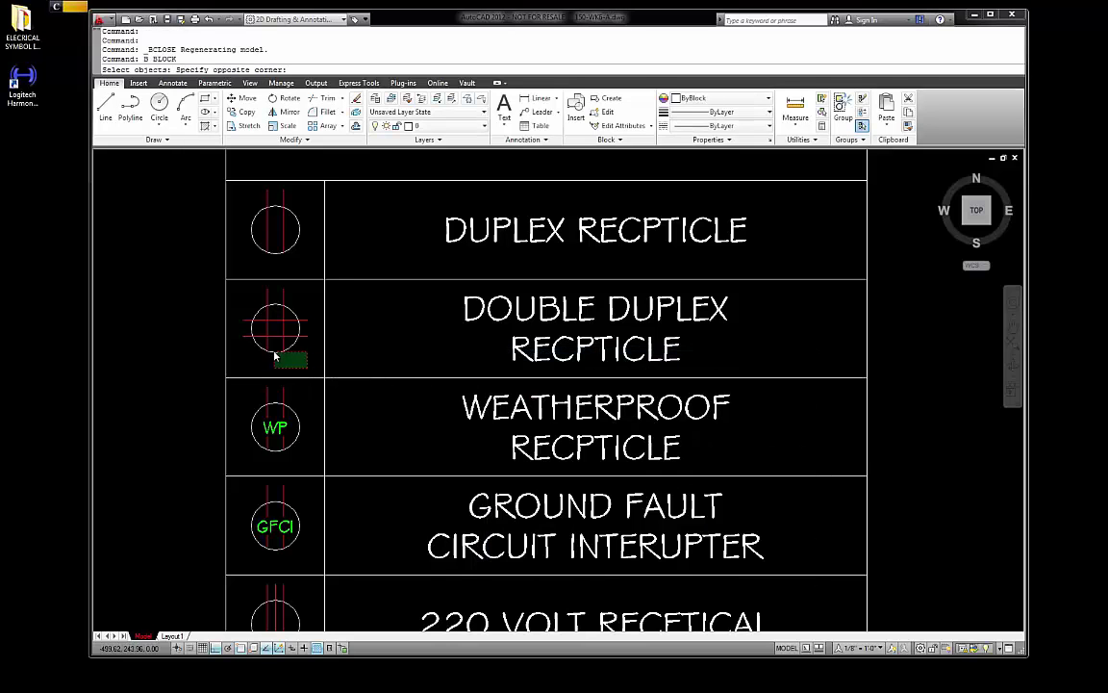
click(216, 270)
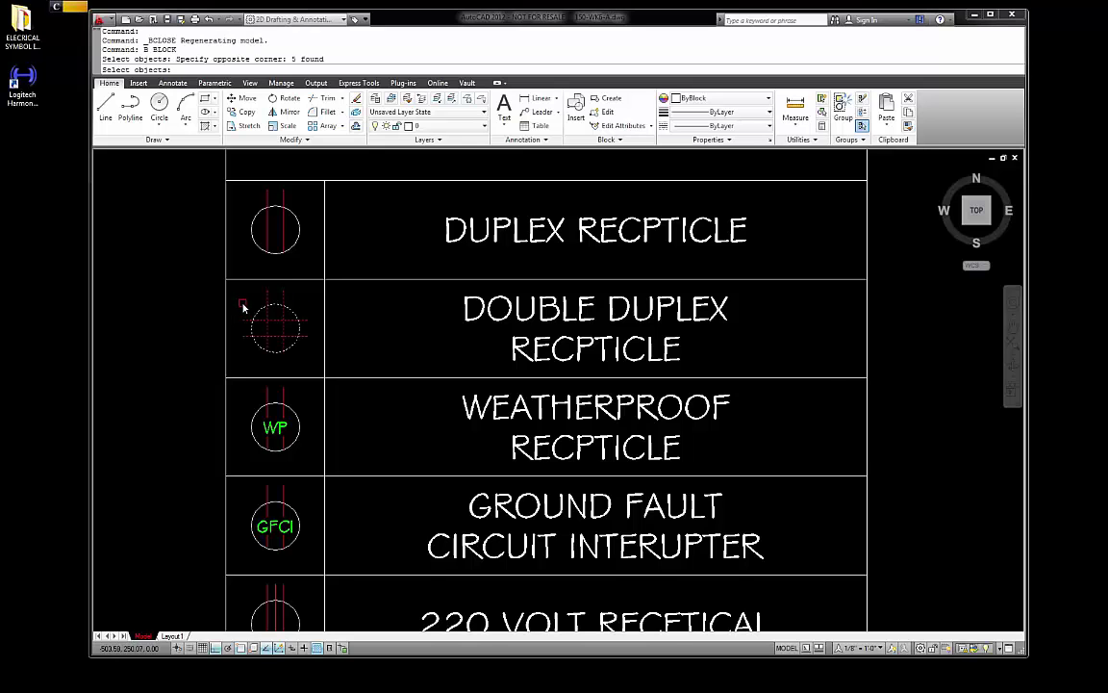
key(Return)
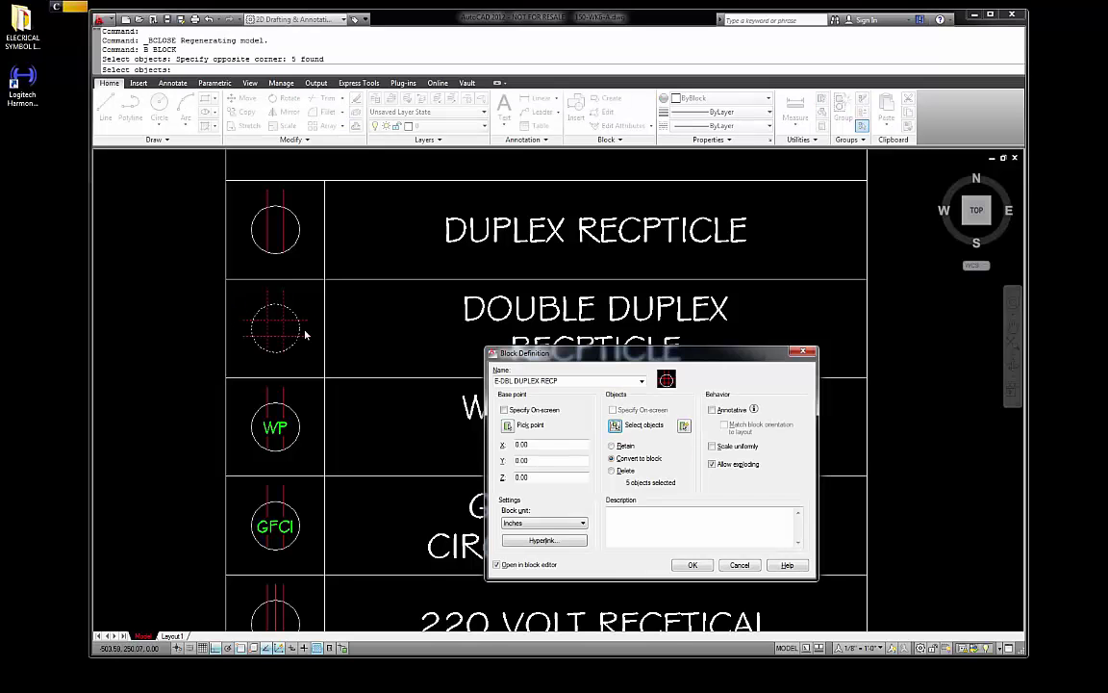
Set the base point at the bottom quadrant of the double duplex circle and create the block, leaving the block editor
click(508, 427)
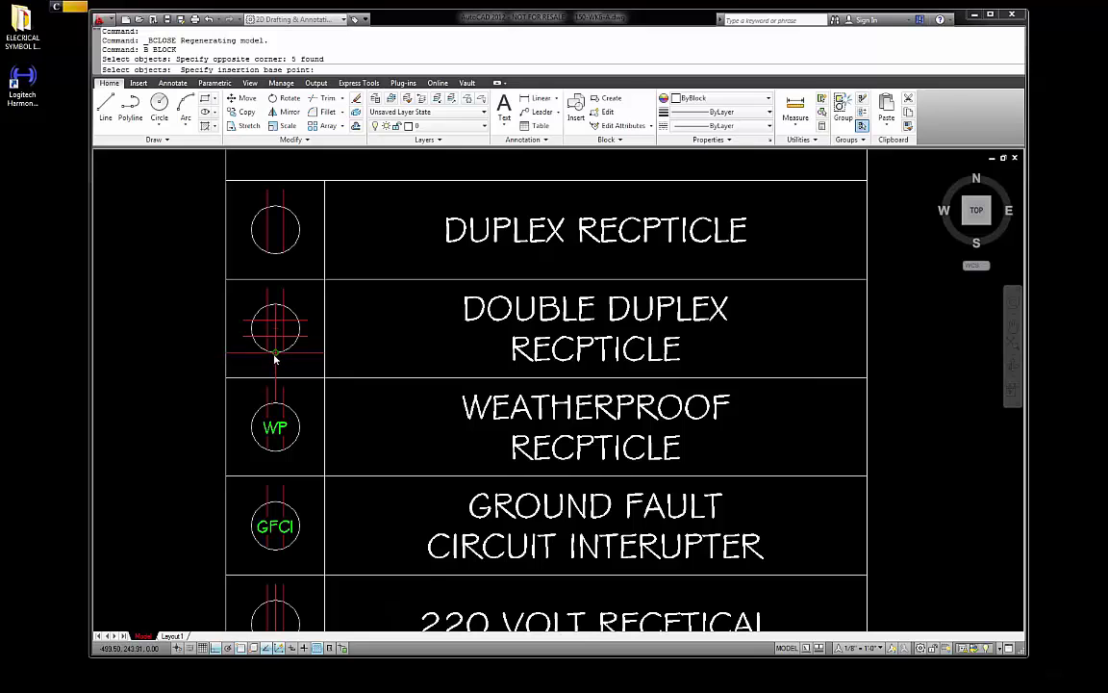
click(274, 356)
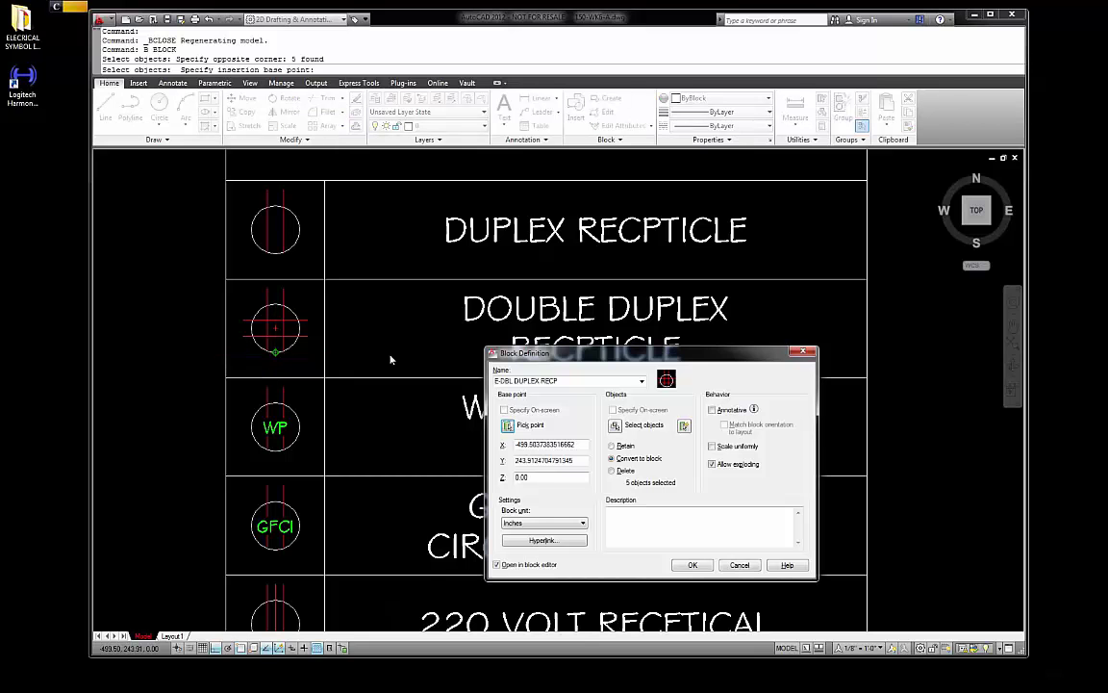
click(691, 565)
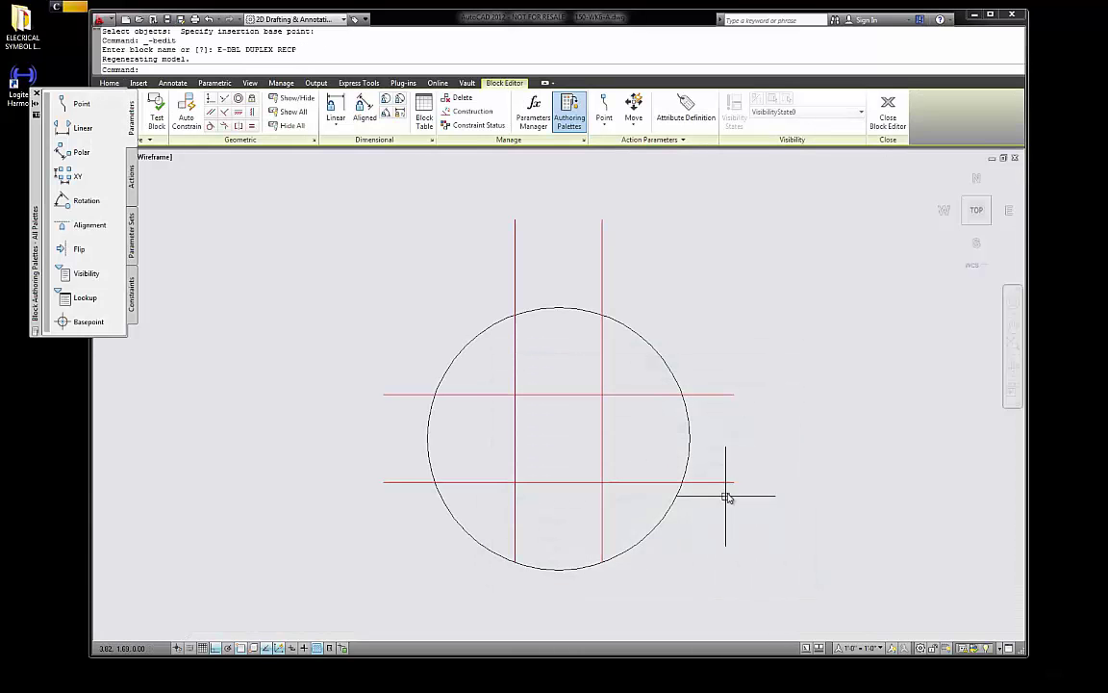
click(886, 110)
scroll(496, 376, down, 2)
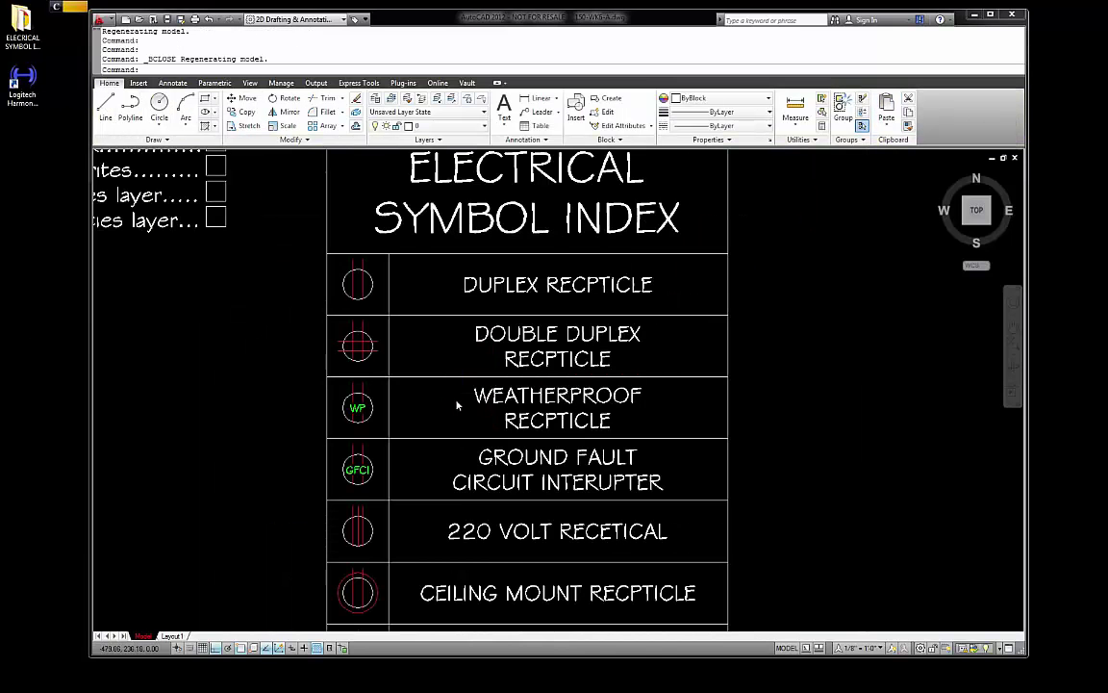
scroll(462, 396, up, 3)
key(Return)
key(Return)
key(Escape)
key(Escape)
key(Return)
double_click(423, 419)
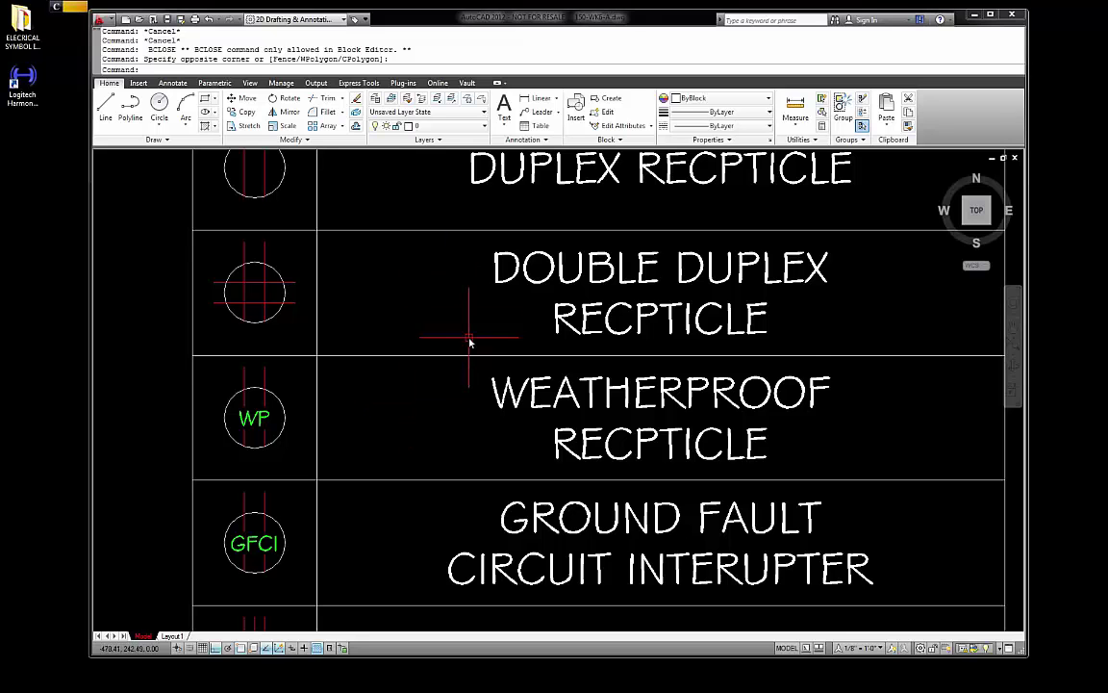
Start a new block definition for the weatherproof receptacle and name it E-WEATHERPROOF RECP
text(b)
key(Return)
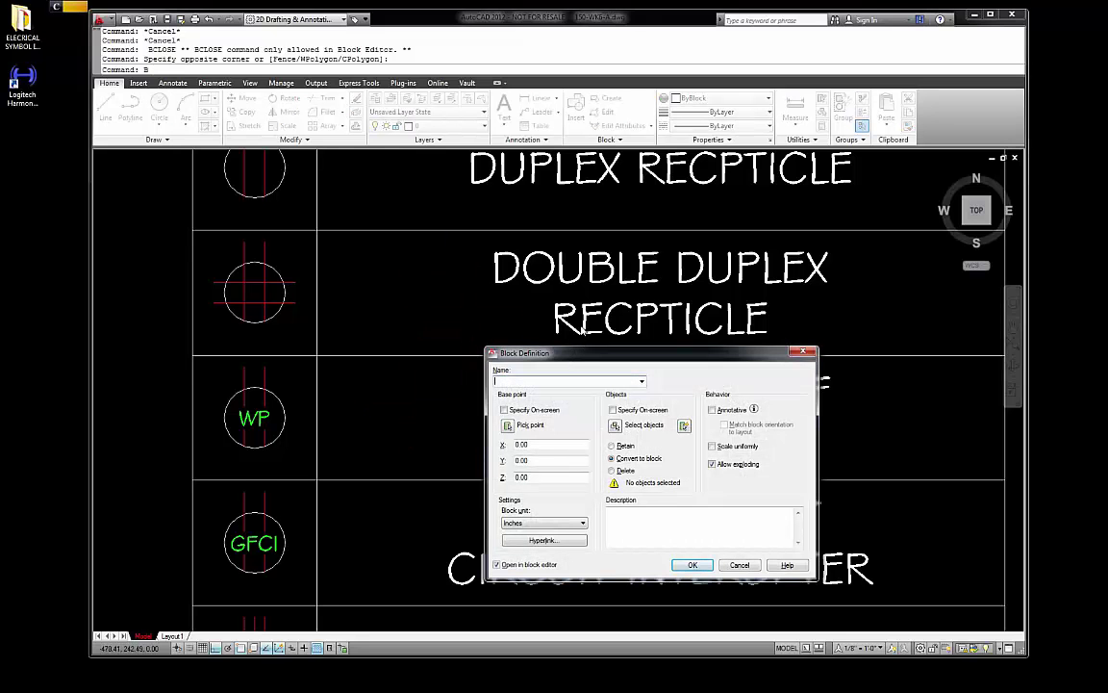
mouse_move(572, 353)
mouse_down()
mouse_move(553, 269)
mouse_move(580, 201)
mouse_up()
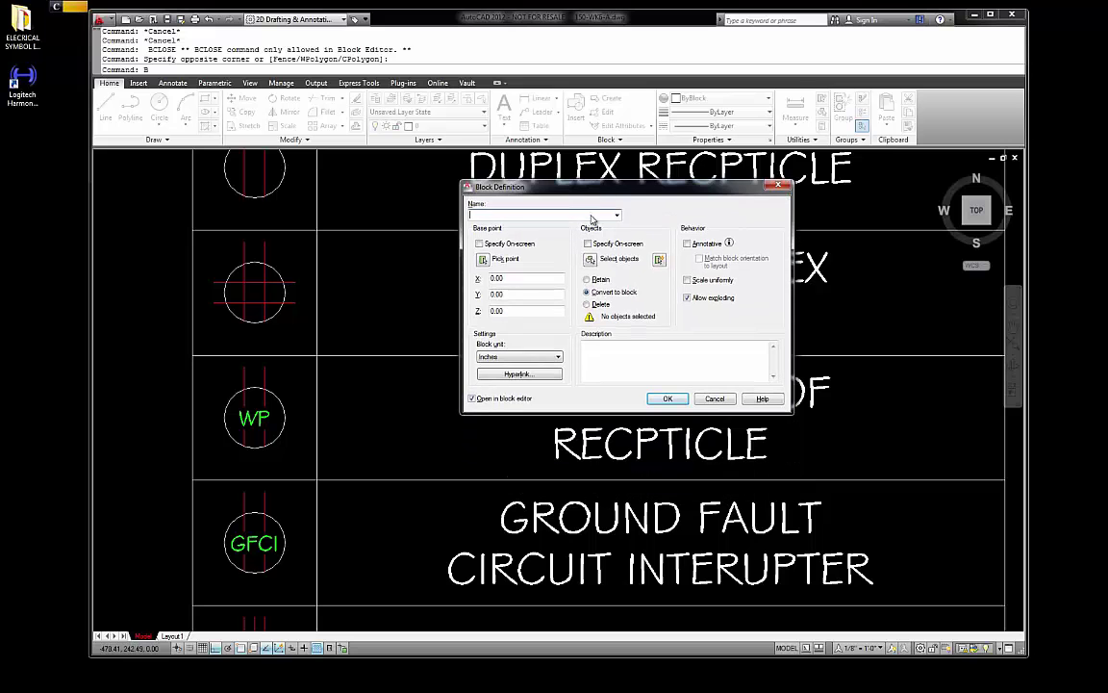
click(616, 215)
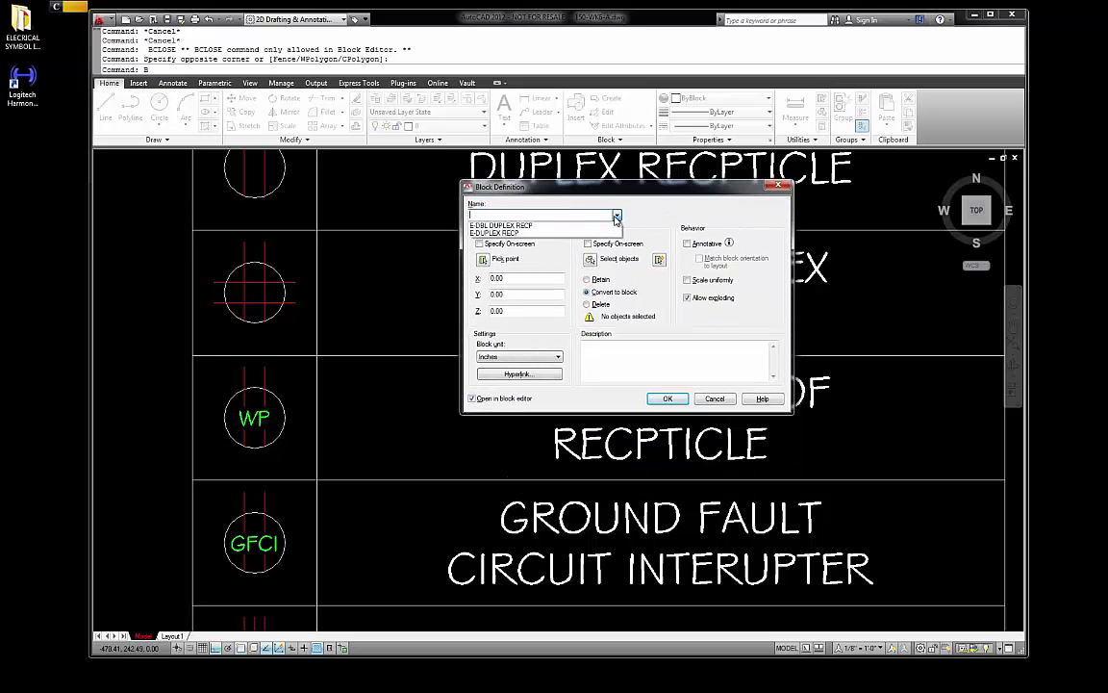
click(558, 214)
text(E)
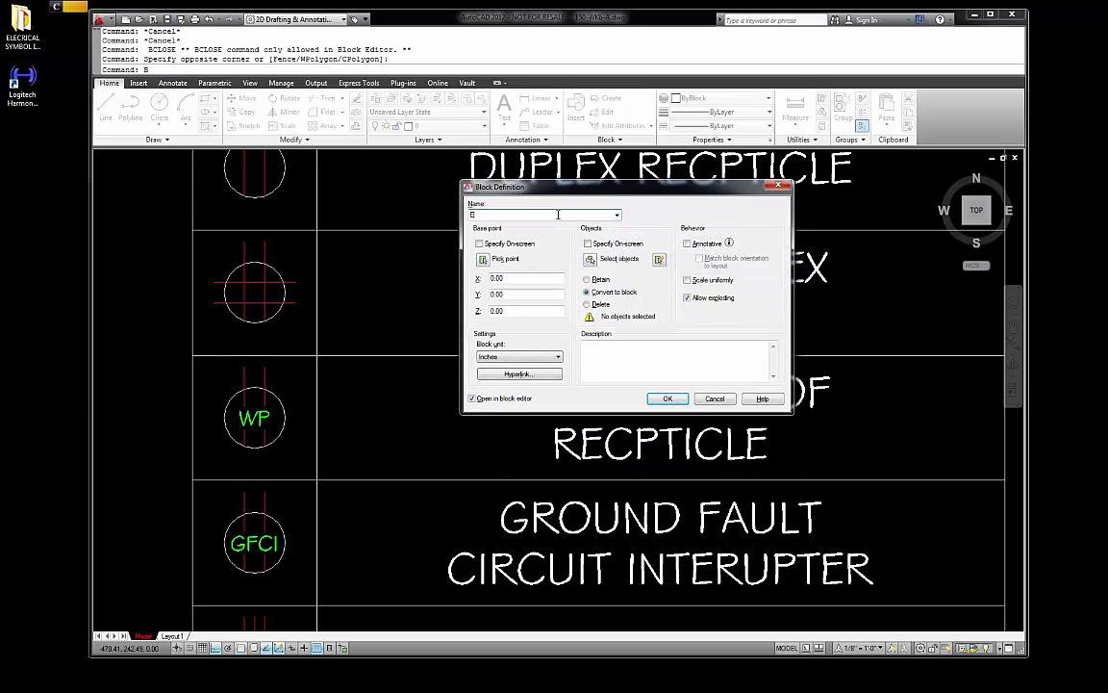
drag(602, 190, 564, 137)
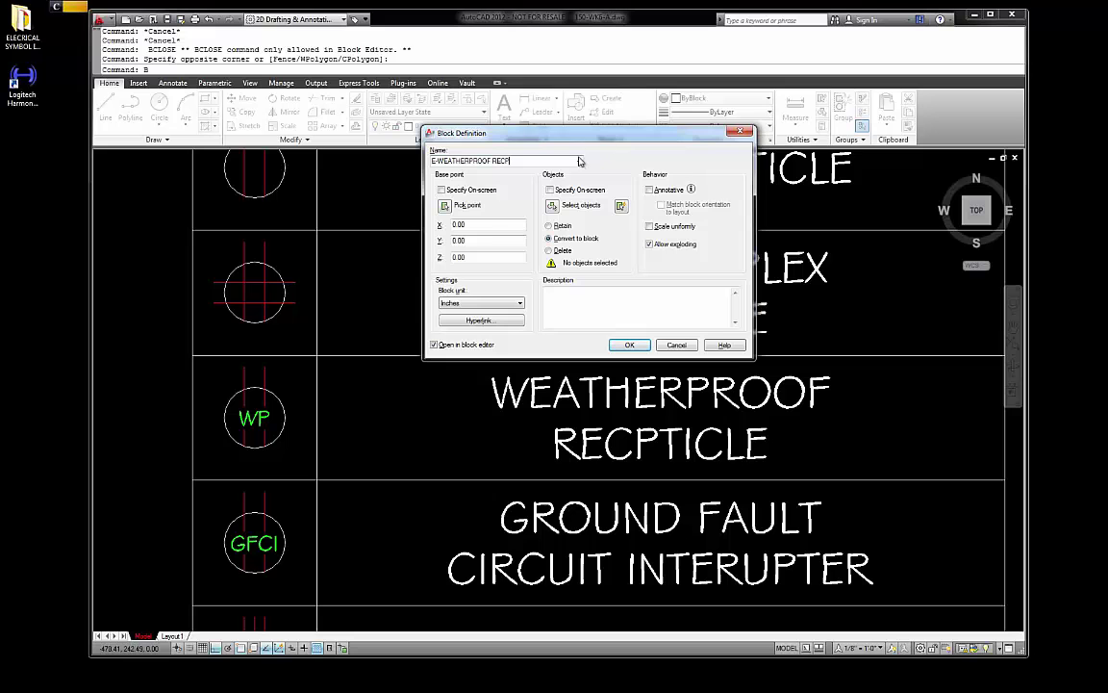
Select the circle, vertical lines and WP text of the weatherproof receptacle symbol as the block's objects
click(554, 206)
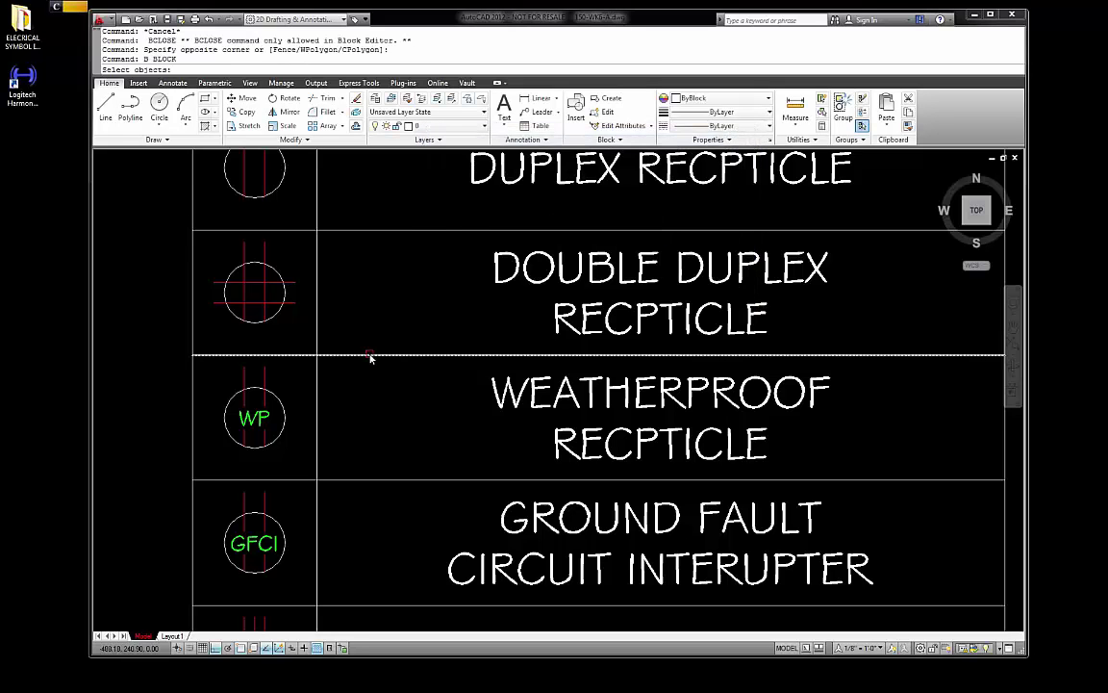
click(292, 465)
click(206, 347)
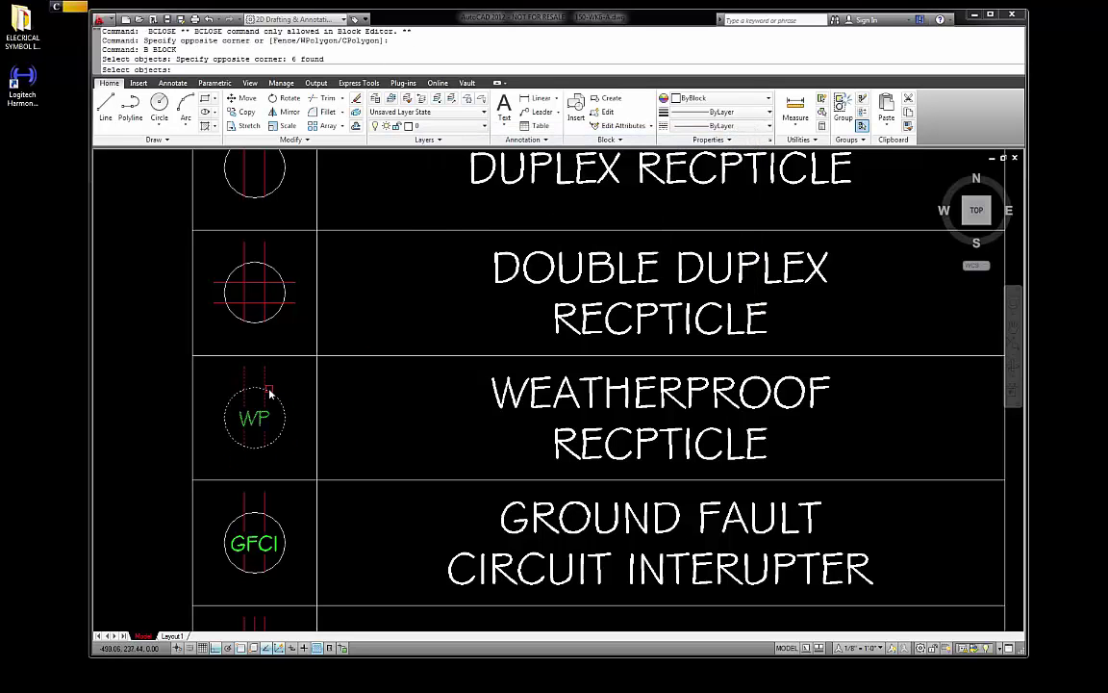
key(Return)
Set the base point at the WP circle's bottom quadrant and create the block with opening in the block editor turned off
click(446, 205)
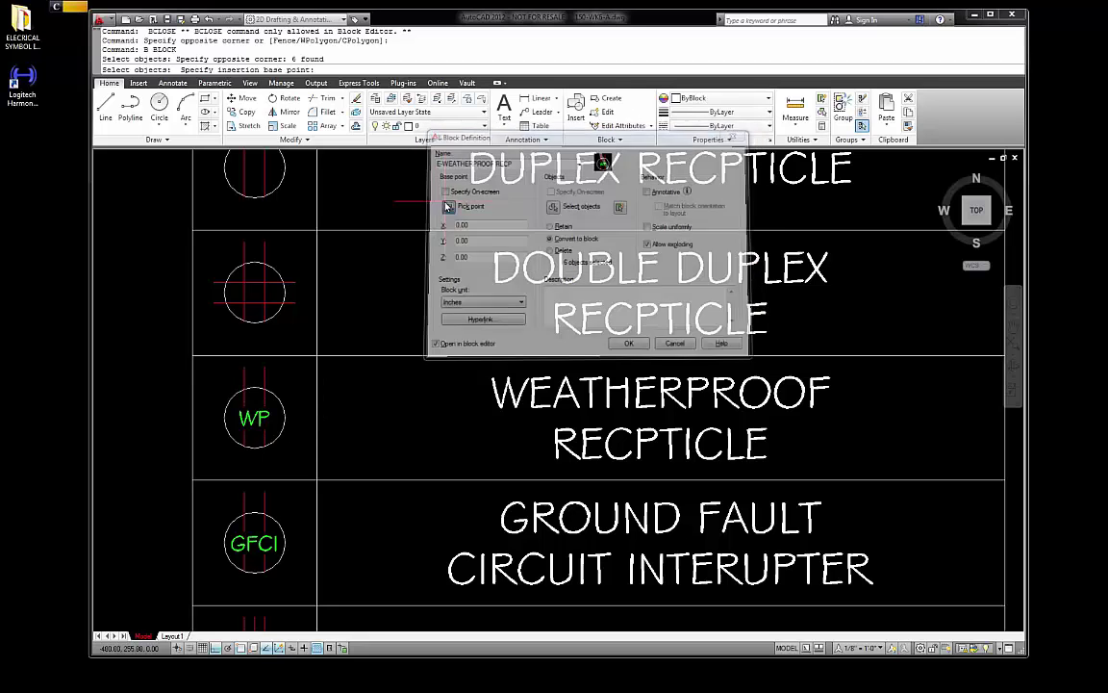
click(262, 448)
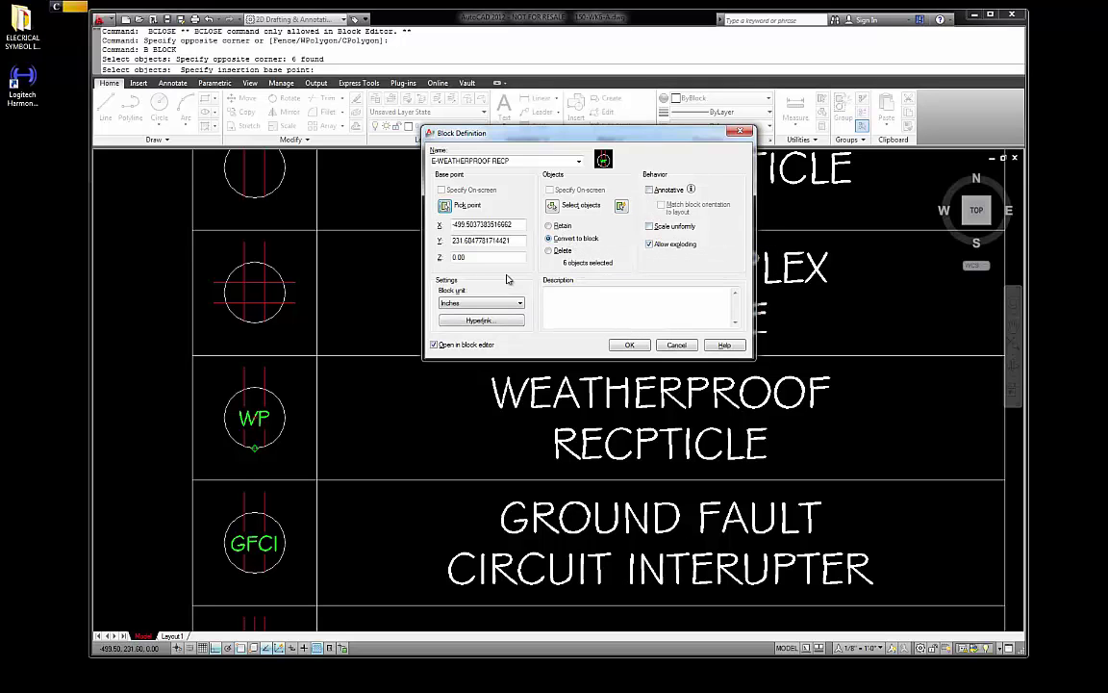
click(433, 346)
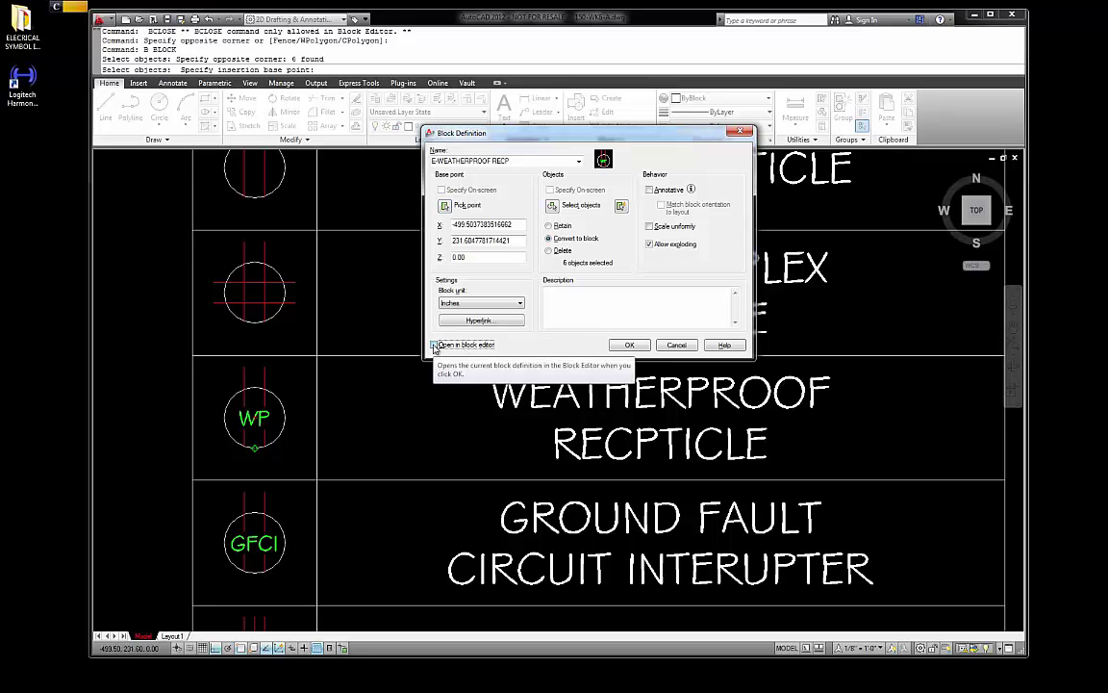
click(630, 345)
Start a new block definition for the ground fault circuit interrupter symbol and name it E-GFCI
scroll(548, 306, down, 5)
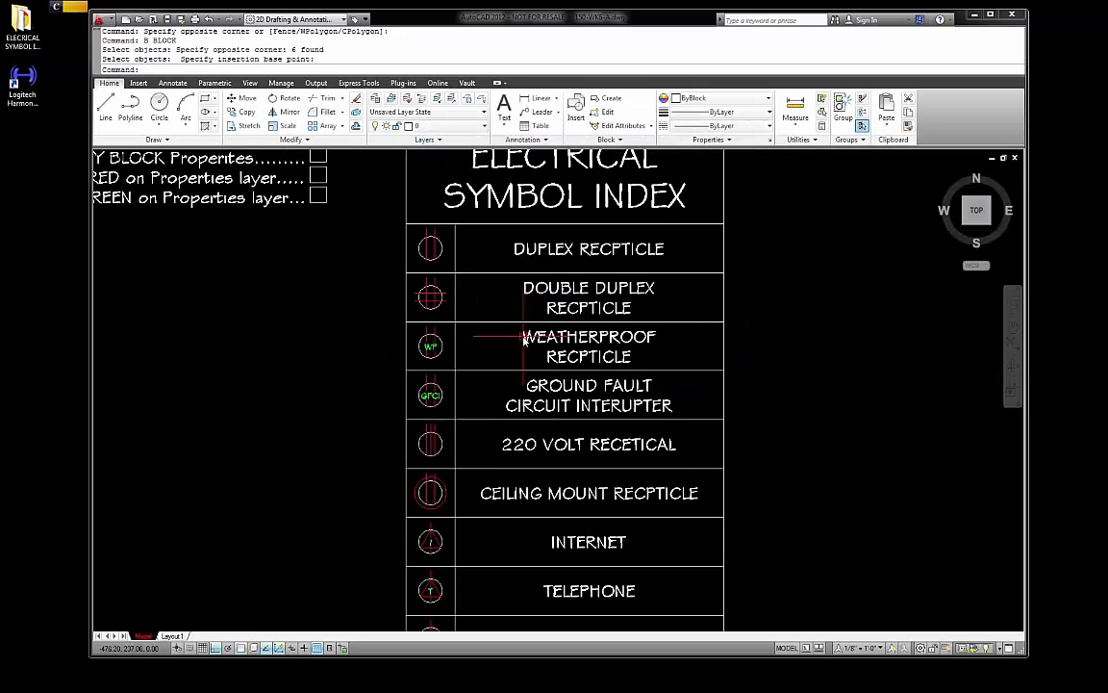
scroll(494, 371, up, 4)
text(b)
key(Return)
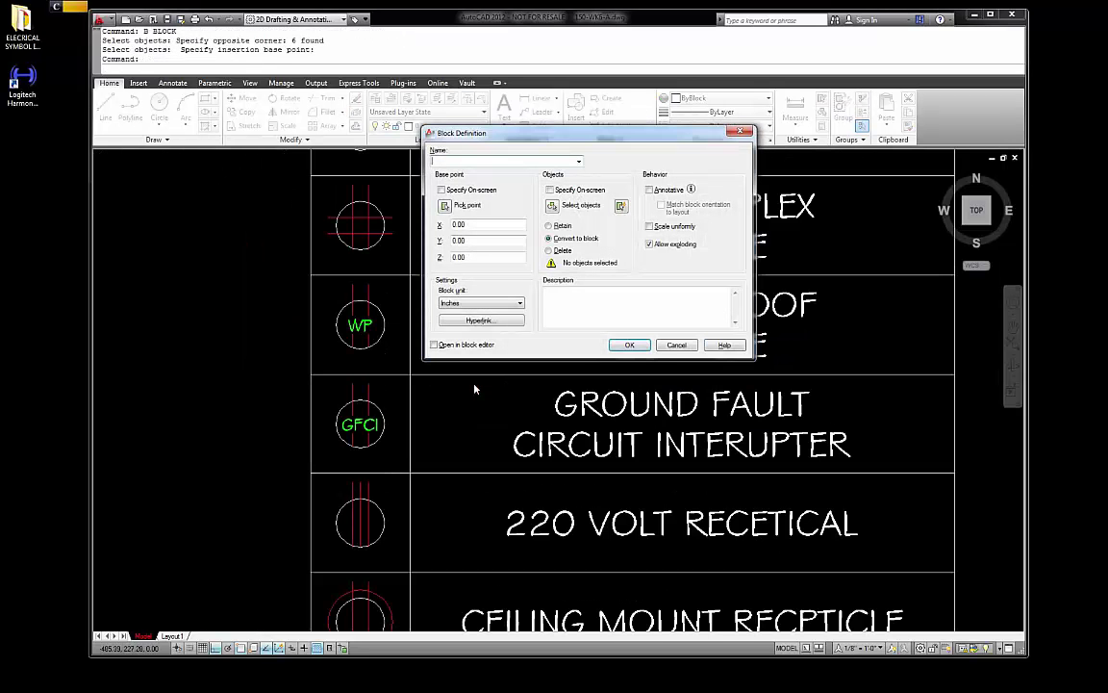
click(578, 161)
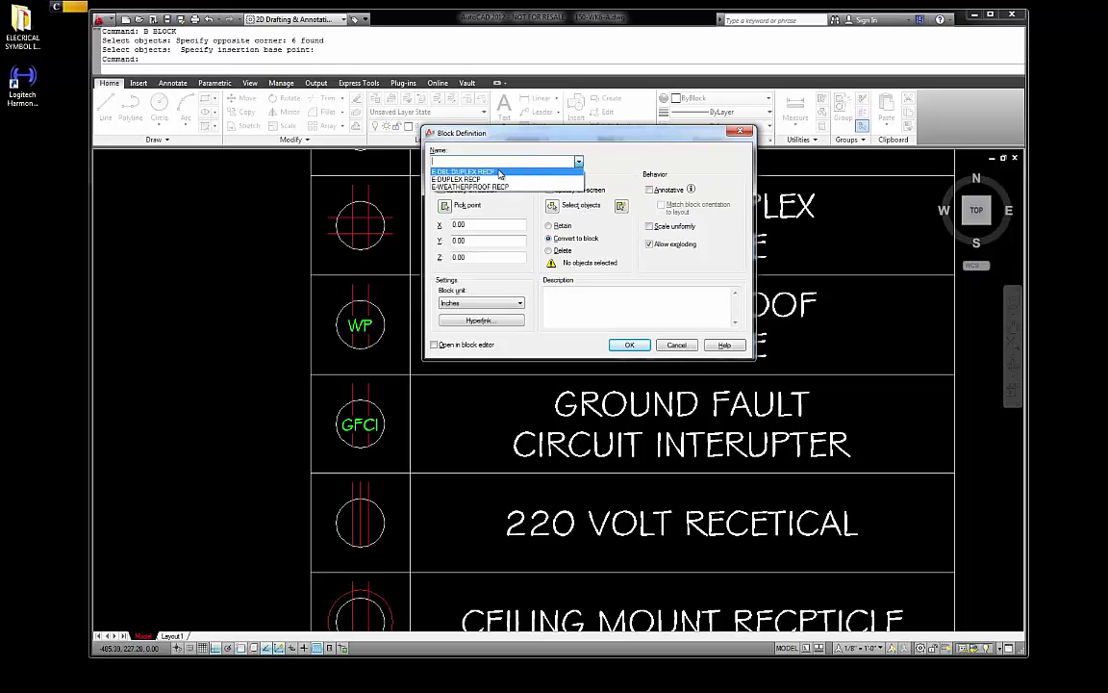
click(466, 159)
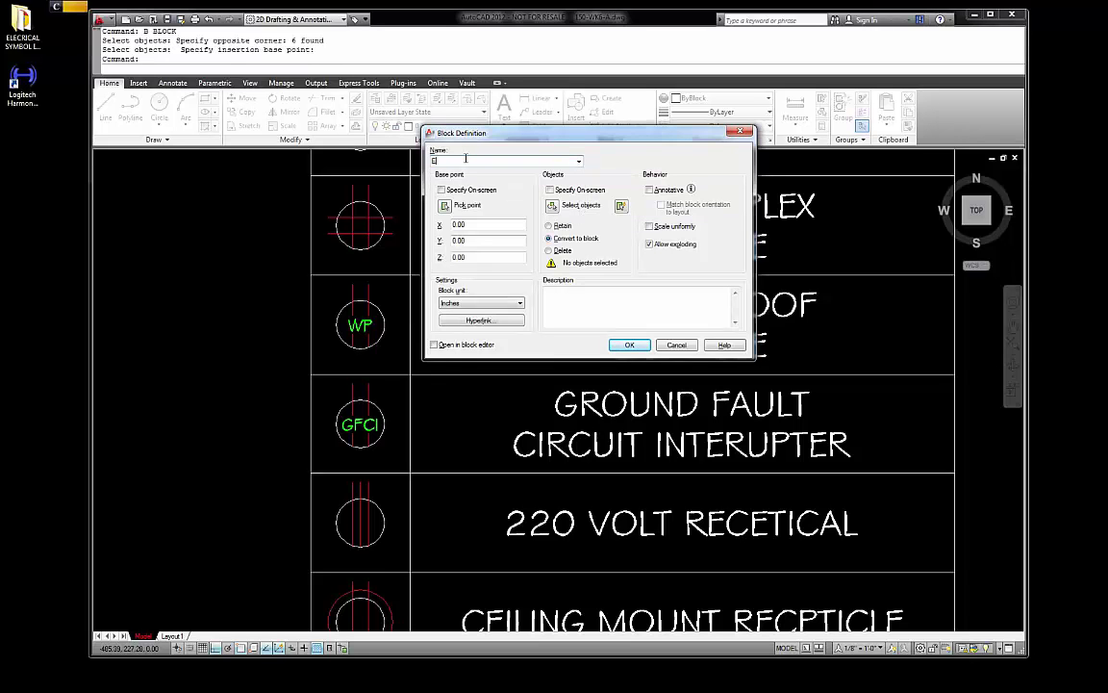
text(E-GRD FAULT RE)
key(BackSpace)
key(BackSpace)
key(BackSpace)
key(BackSpace)
key(BackSpace)
text(FC)
Select the circle, vertical lines and GFCI text of the ground fault symbol as the block's objects
click(575, 205)
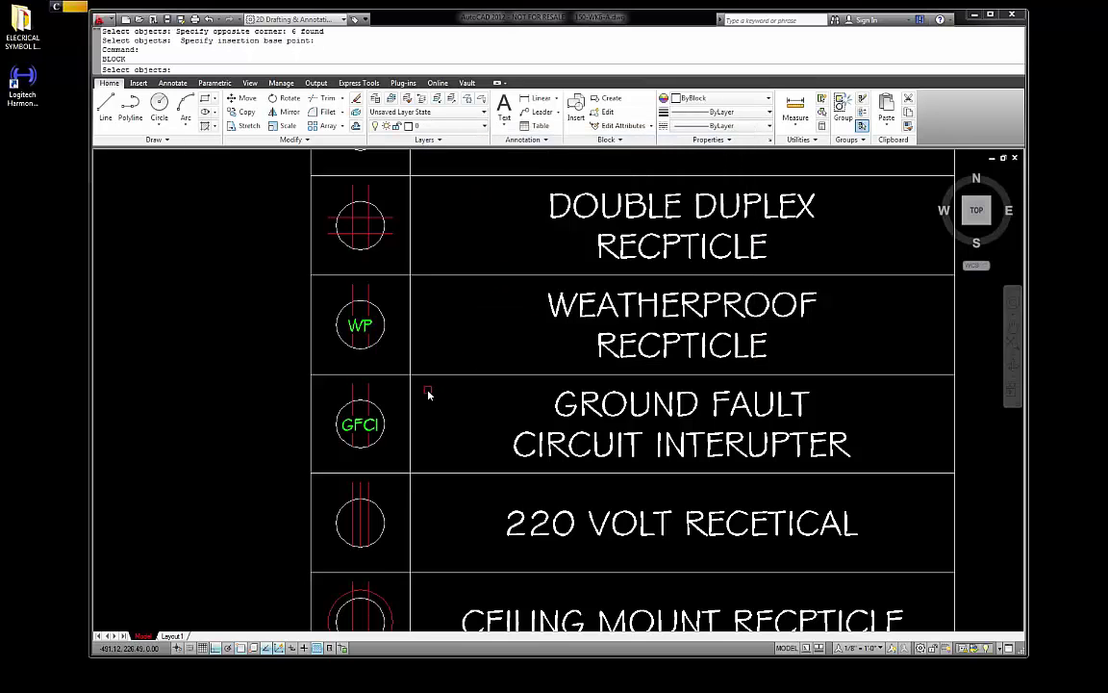
click(395, 458)
click(324, 391)
key(Return)
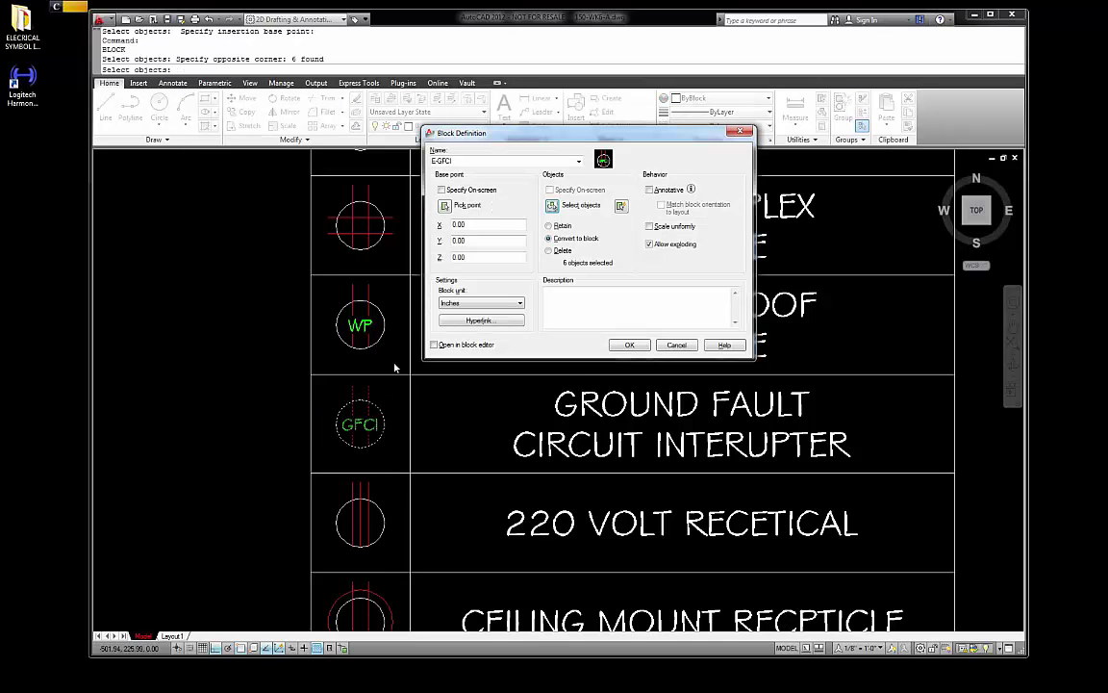
Set the base point at the bottom quadrant of the GFCI circle and create the block
click(444, 205)
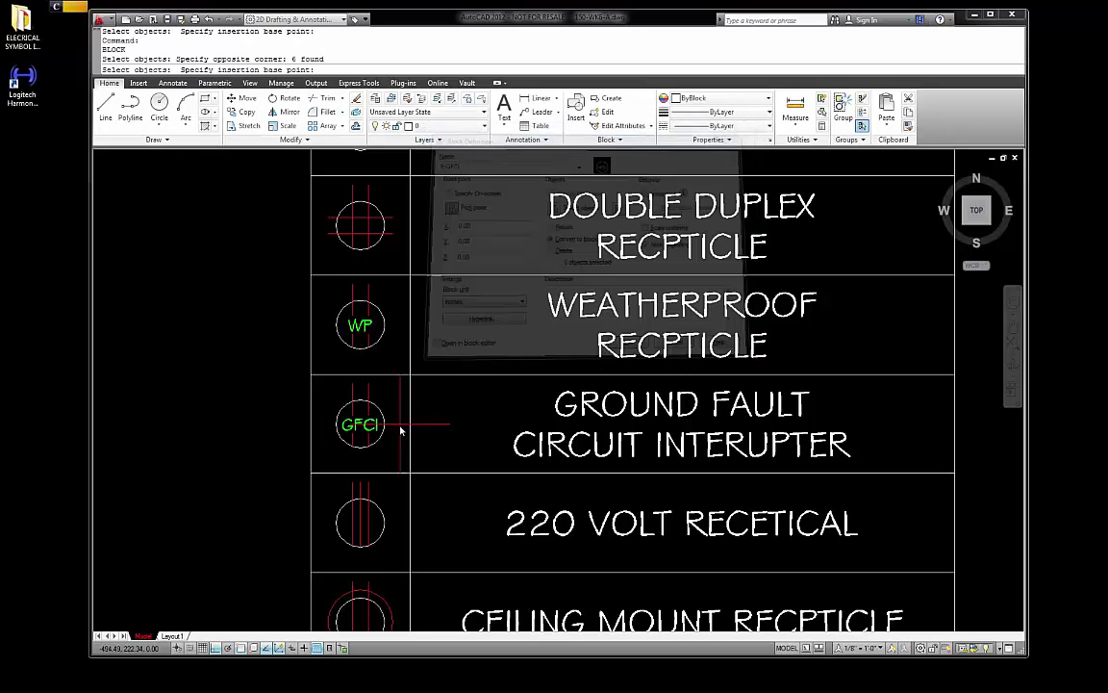
click(359, 446)
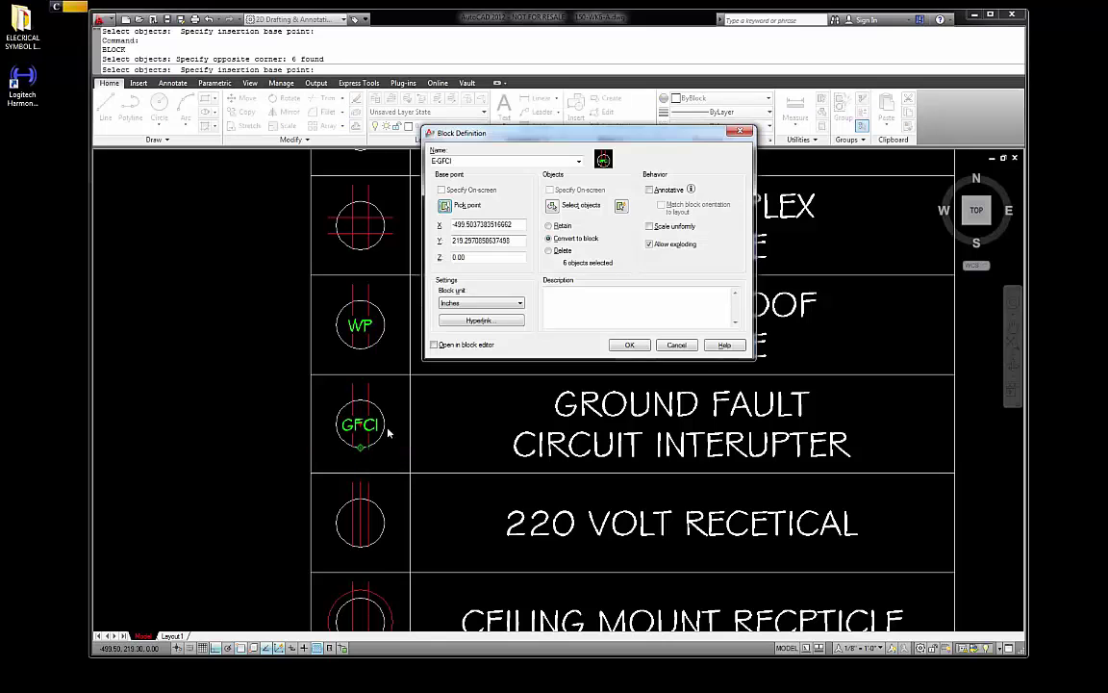
click(630, 344)
Start a new block definition for the 220 volt receptacle symbol and name it E-220 VOLT RECP
scroll(514, 294, down, 4)
scroll(510, 382, up, 3)
scroll(477, 391, up, 2)
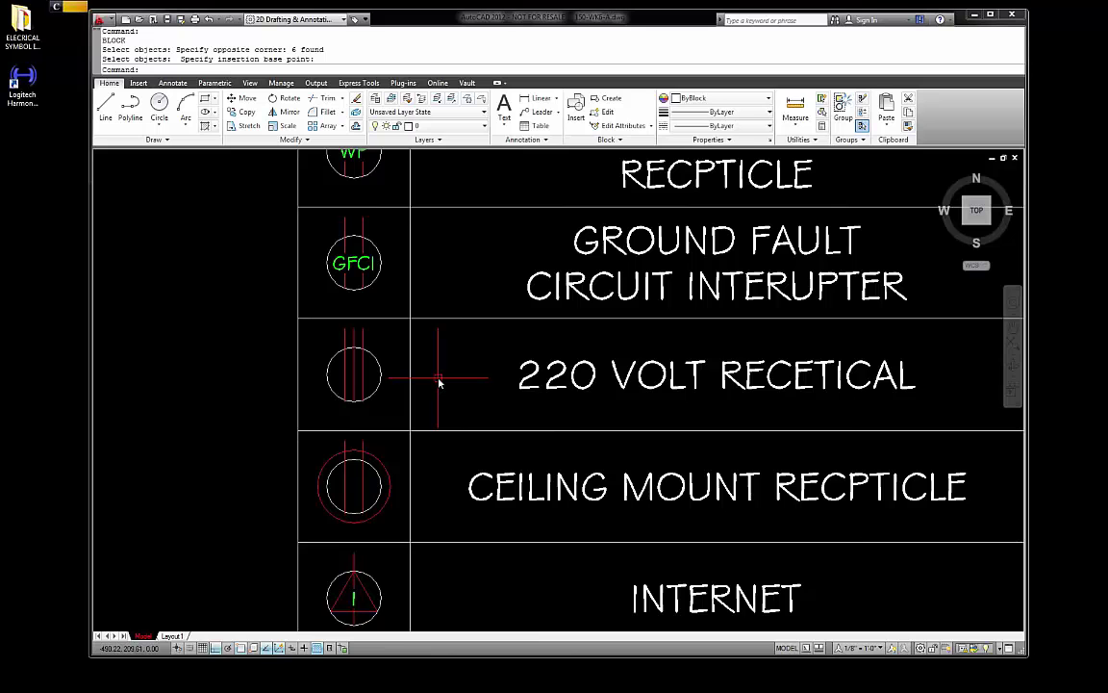
key(Return)
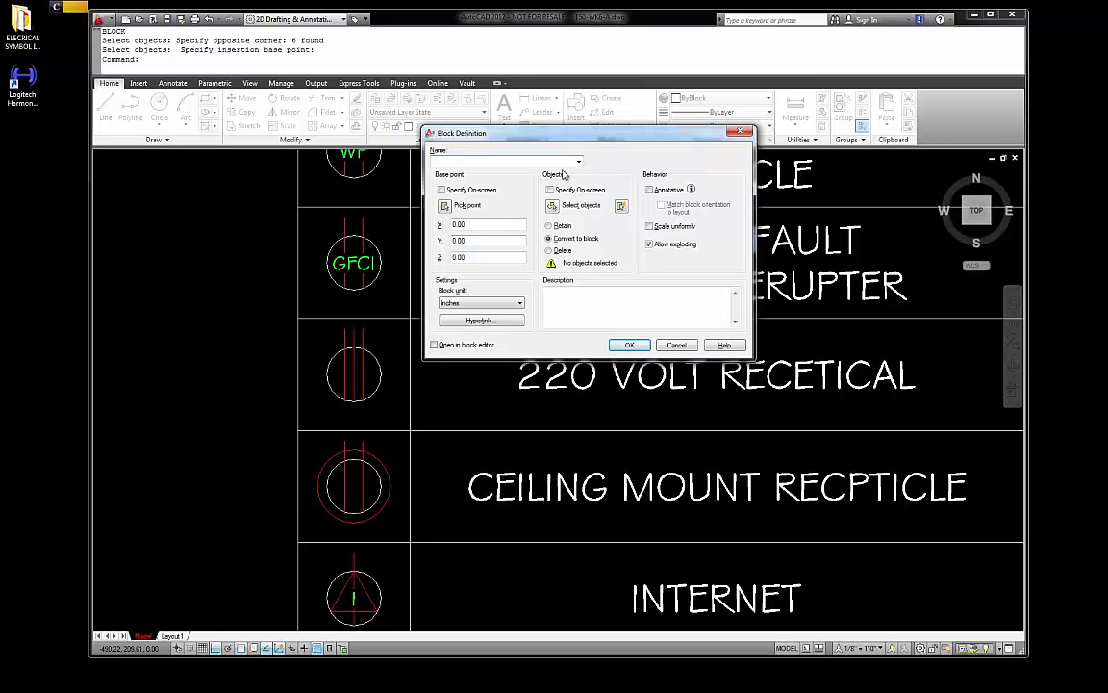
text(E-220 VOLT RECP)
Create the block from the 220 volt symbol's circle and three vertical lines, based at the circle's bottom quadrant
click(577, 205)
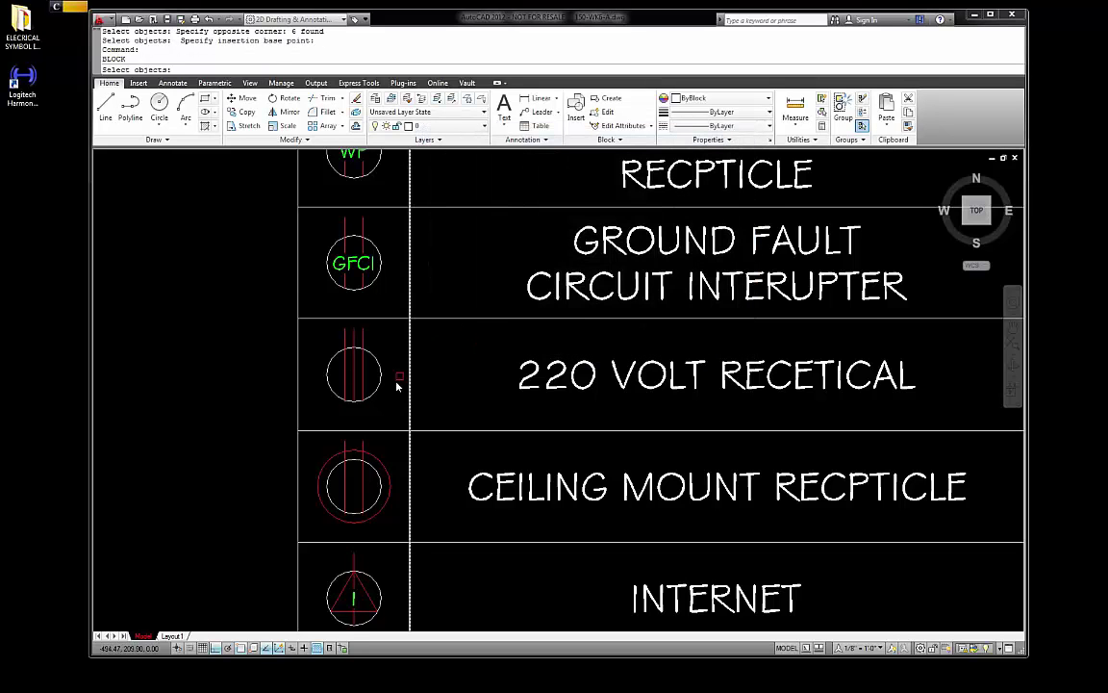
click(391, 408)
click(332, 347)
key(Return)
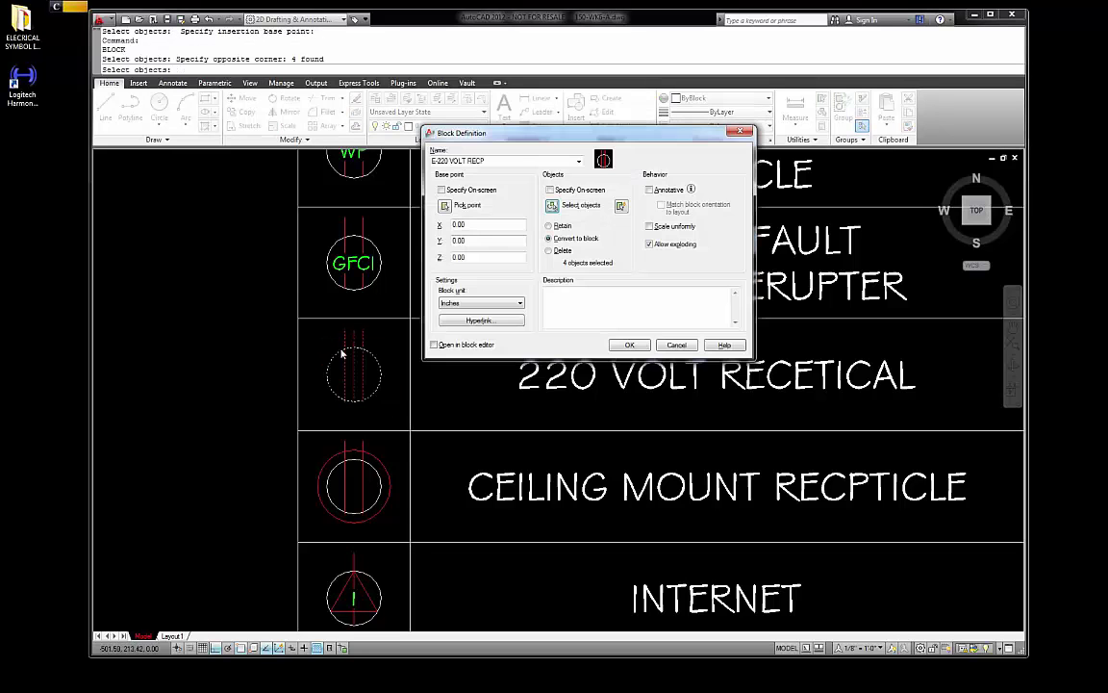
click(354, 402)
click(626, 345)
Look through the electrical symbol index from the receptacles down to the combined fan, light and heat symbols
scroll(448, 452, down, 5)
scroll(457, 338, down, 5)
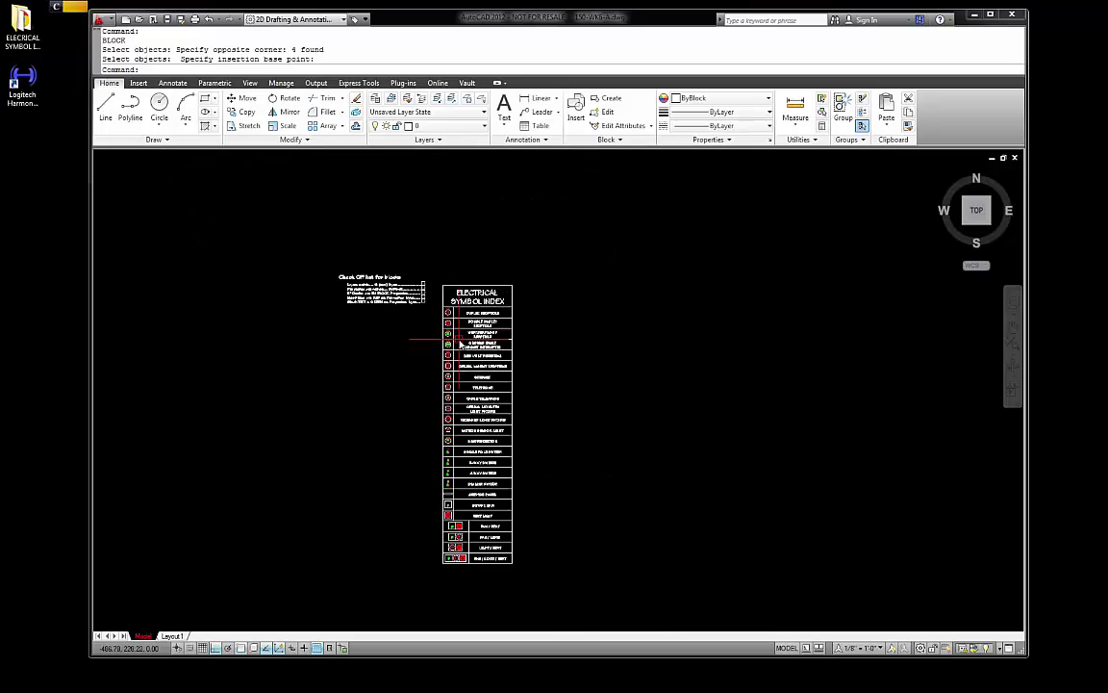
scroll(486, 327, up, 3)
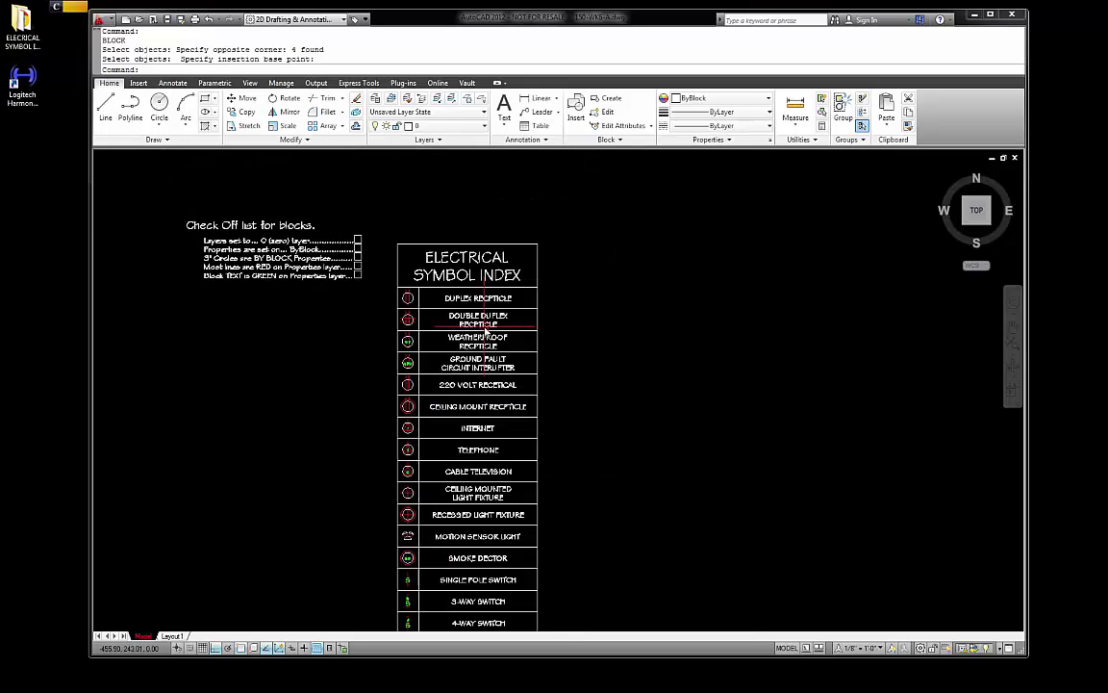
scroll(466, 313, down, 2)
scroll(475, 306, up, 4)
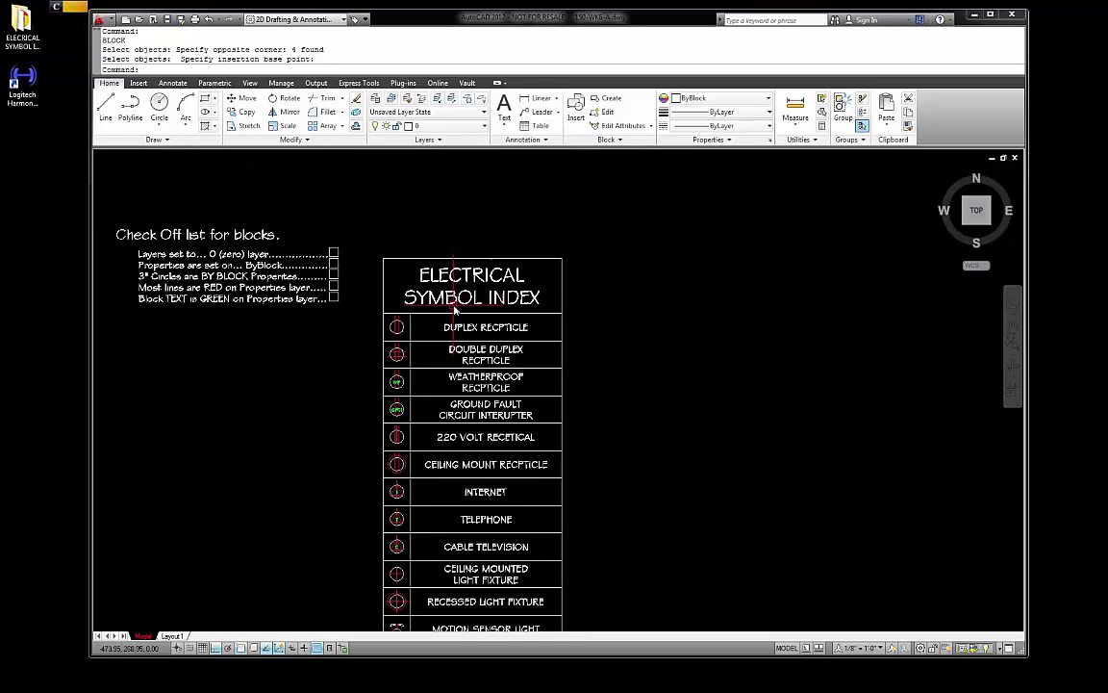
scroll(460, 304, down, 6)
scroll(457, 412, up, 4)
scroll(457, 414, up, 4)
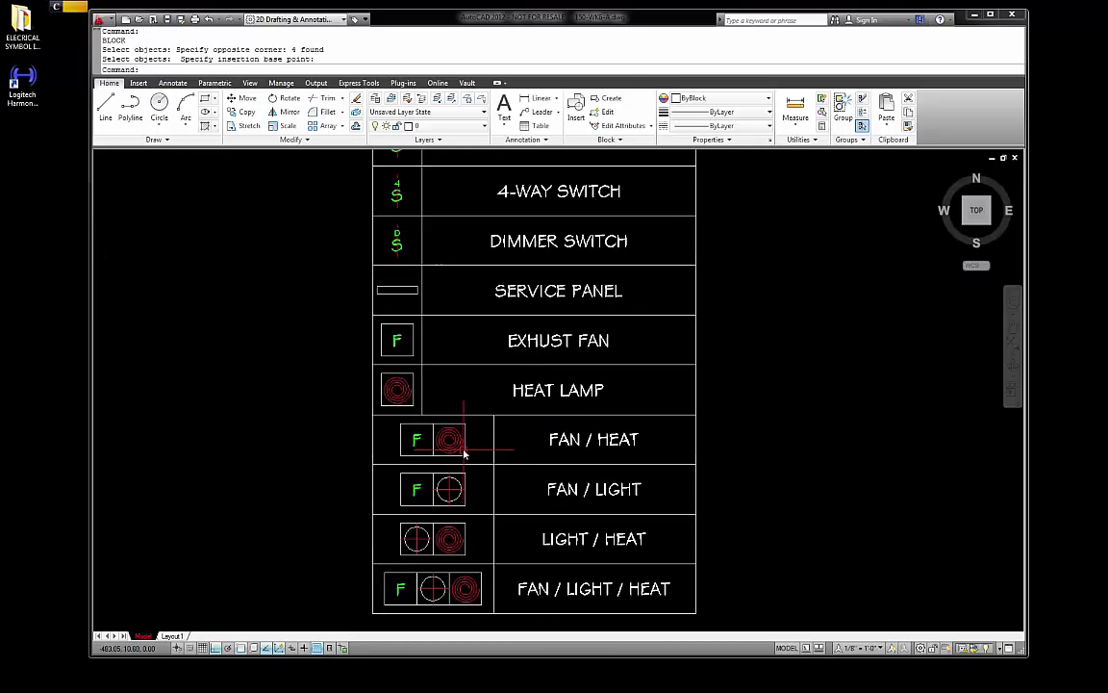
scroll(445, 447, up, 3)
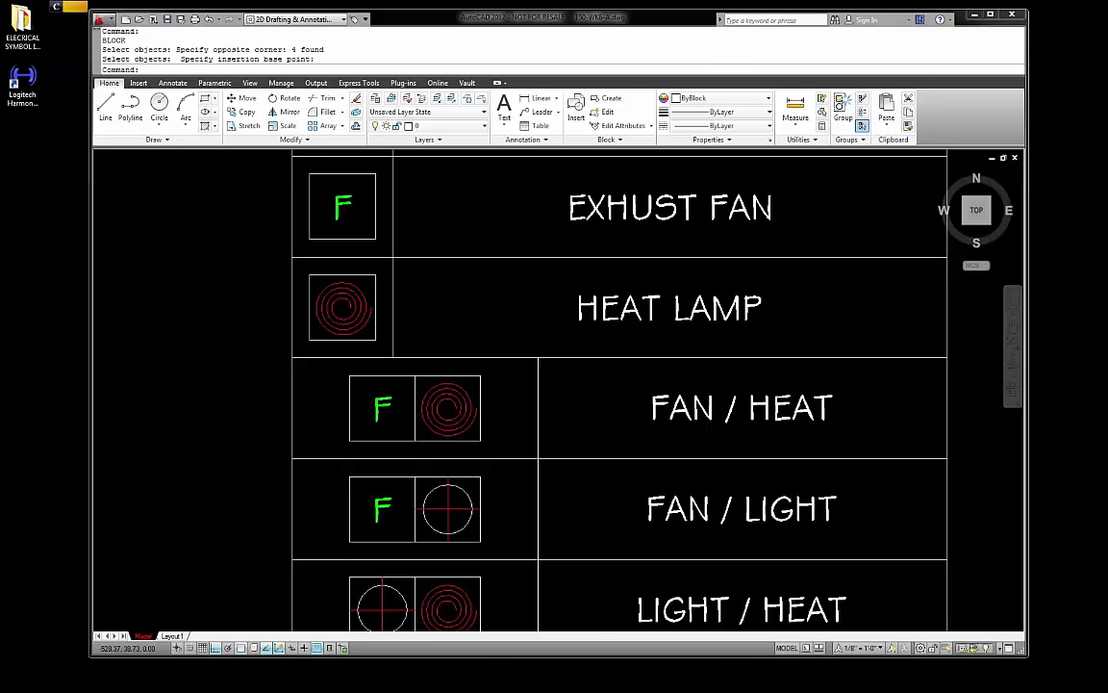
Switch to the 150-WK6-Elec-Sym-Index-HO.pdf handout in Acrobat, examine the insertion points marked on the lower symbols, and close it
key(alt+Tab)
drag(521, 82, 586, 58)
scroll(362, 559, down, 2)
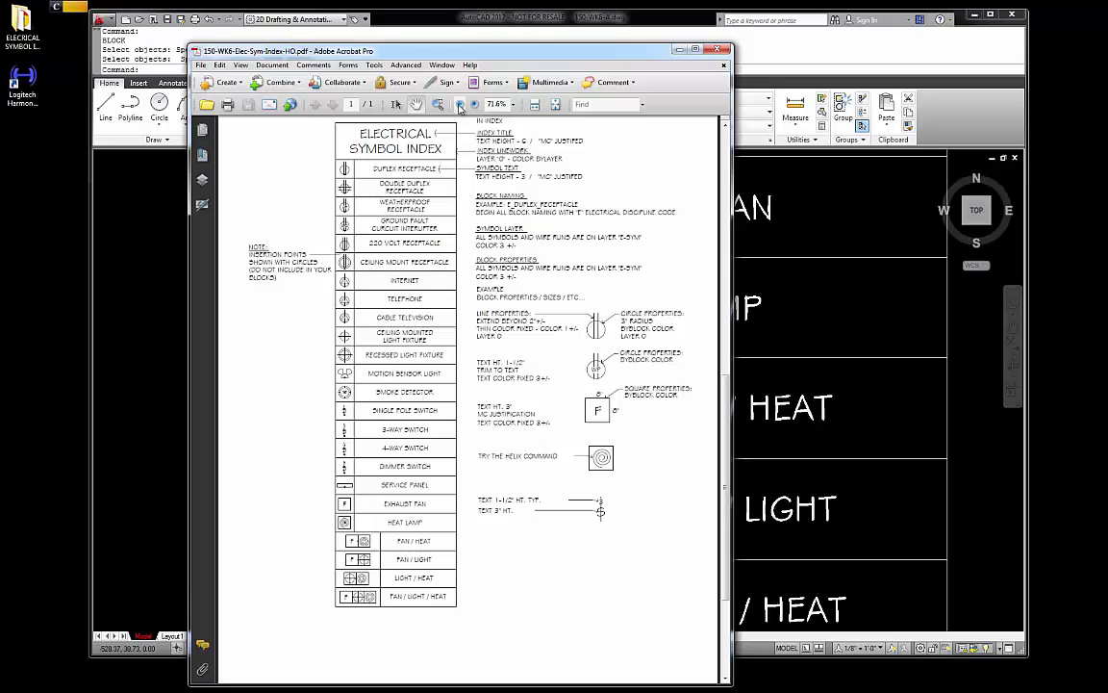
drag(287, 422, 473, 624)
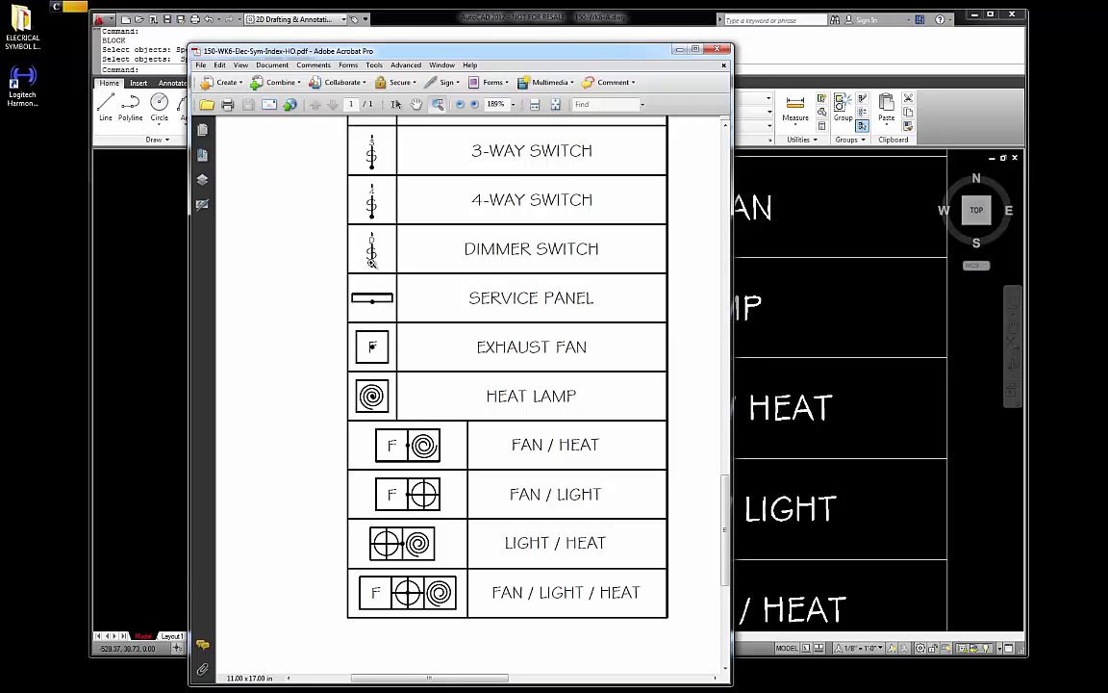
scroll(376, 279, up, 2)
scroll(383, 315, up, 5)
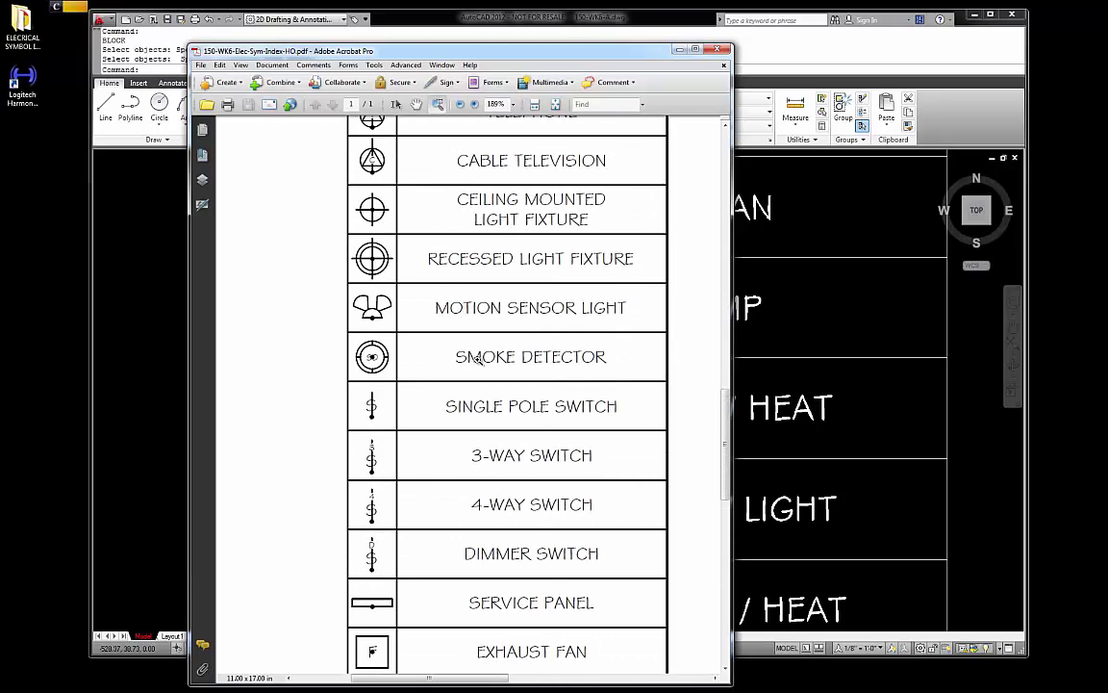
click(720, 50)
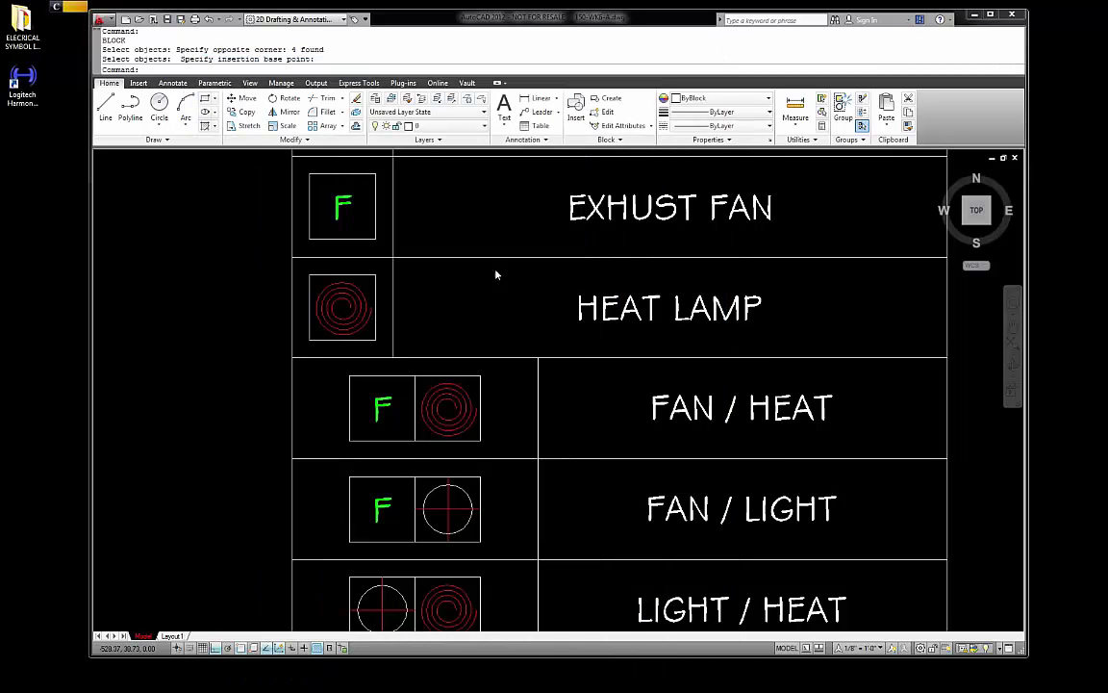
scroll(499, 302, down, 10)
scroll(520, 244, up, 9)
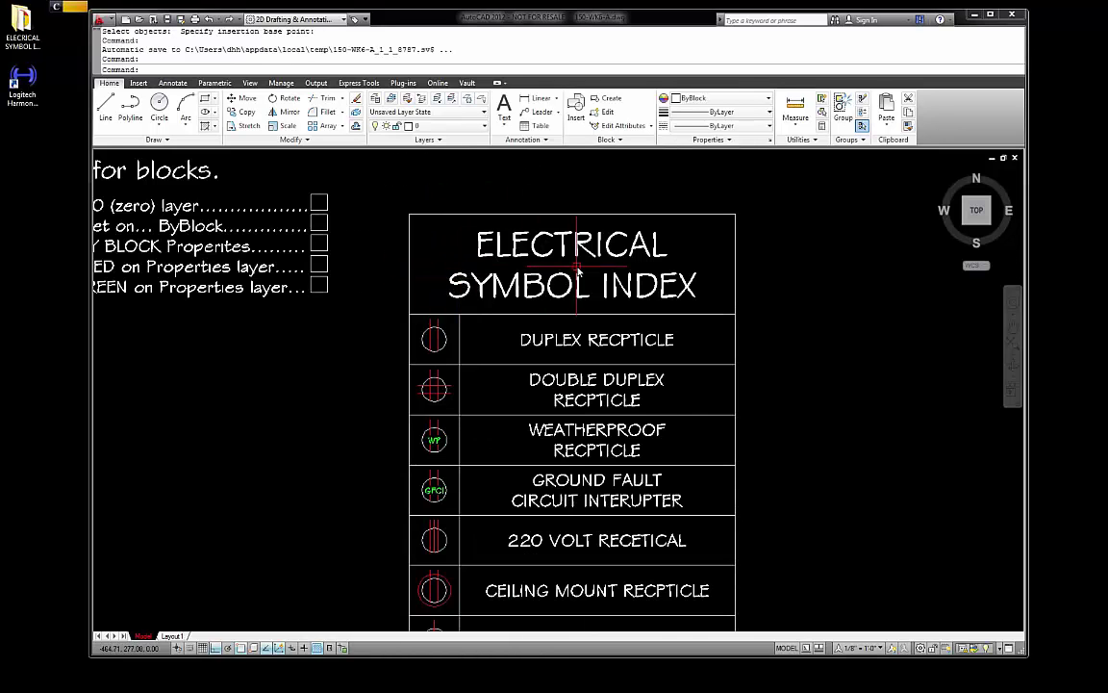
scroll(572, 270, down, 5)
scroll(511, 329, up, 5)
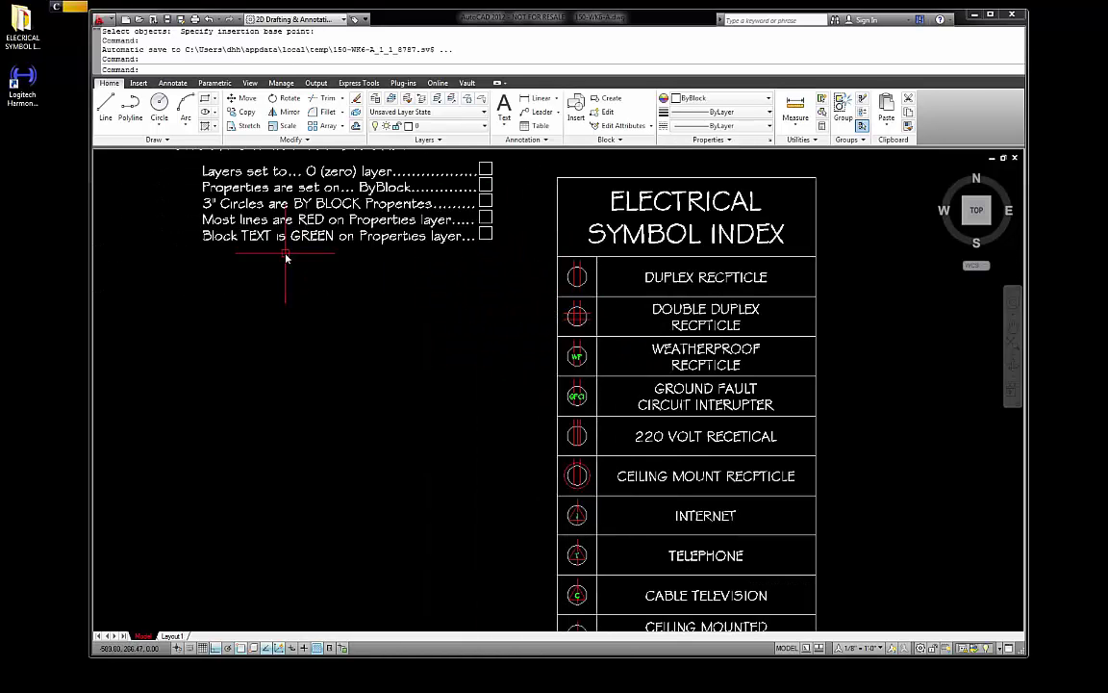
key(Escape)
key(Escape)
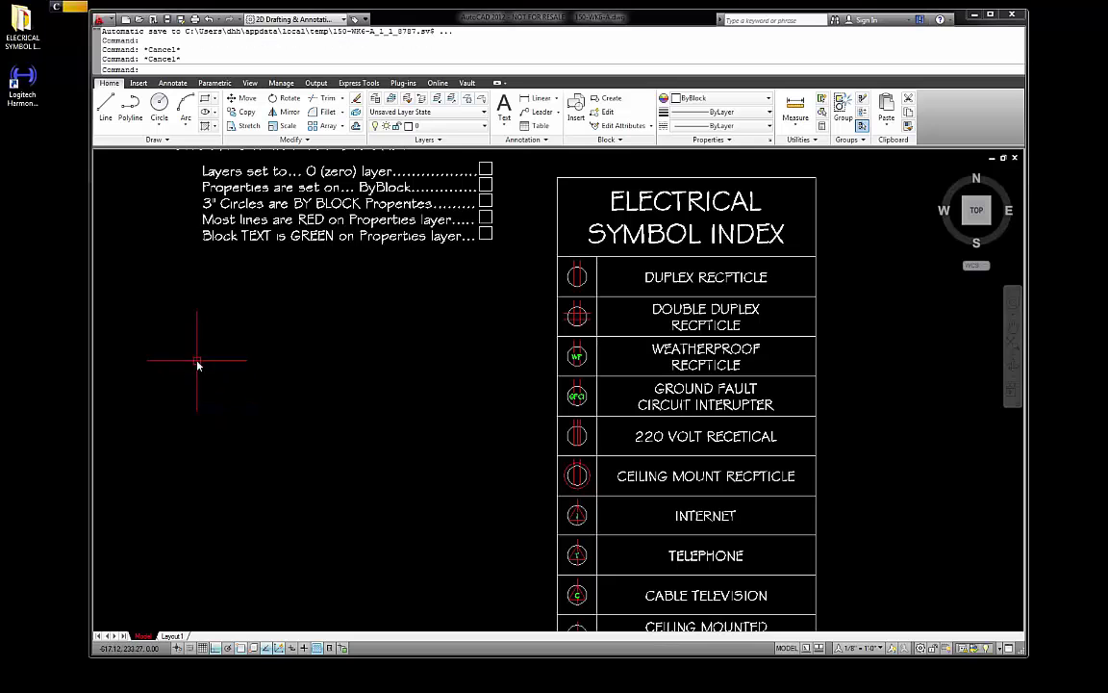
Create a new layer named E-SYM and set its color to 73
click(483, 127)
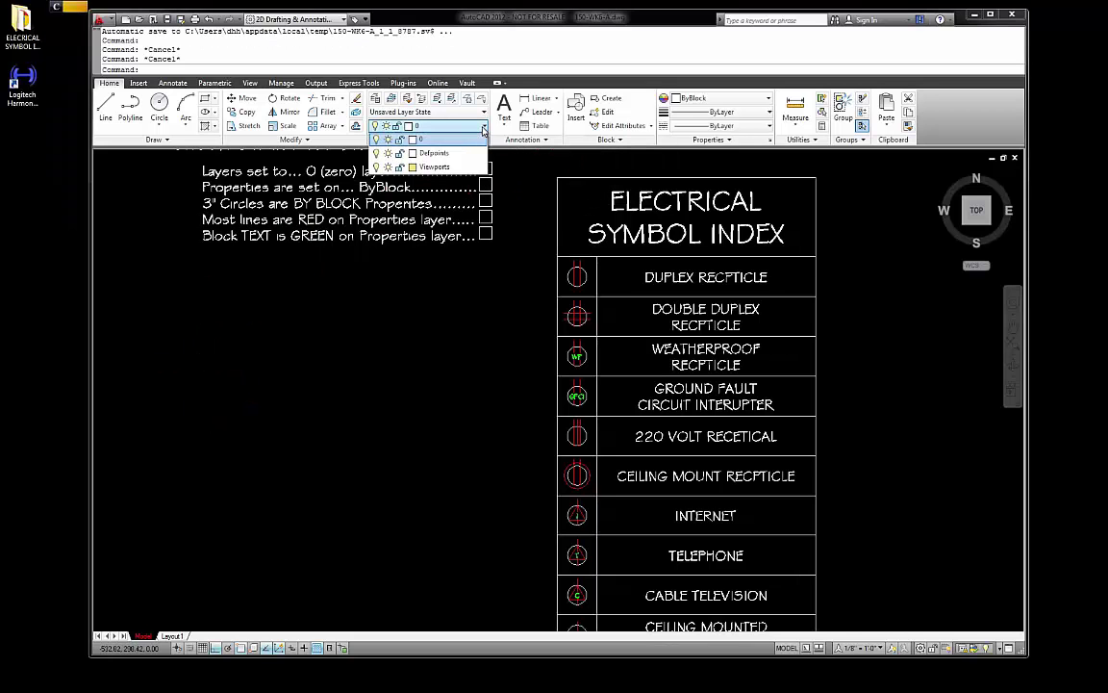
click(376, 100)
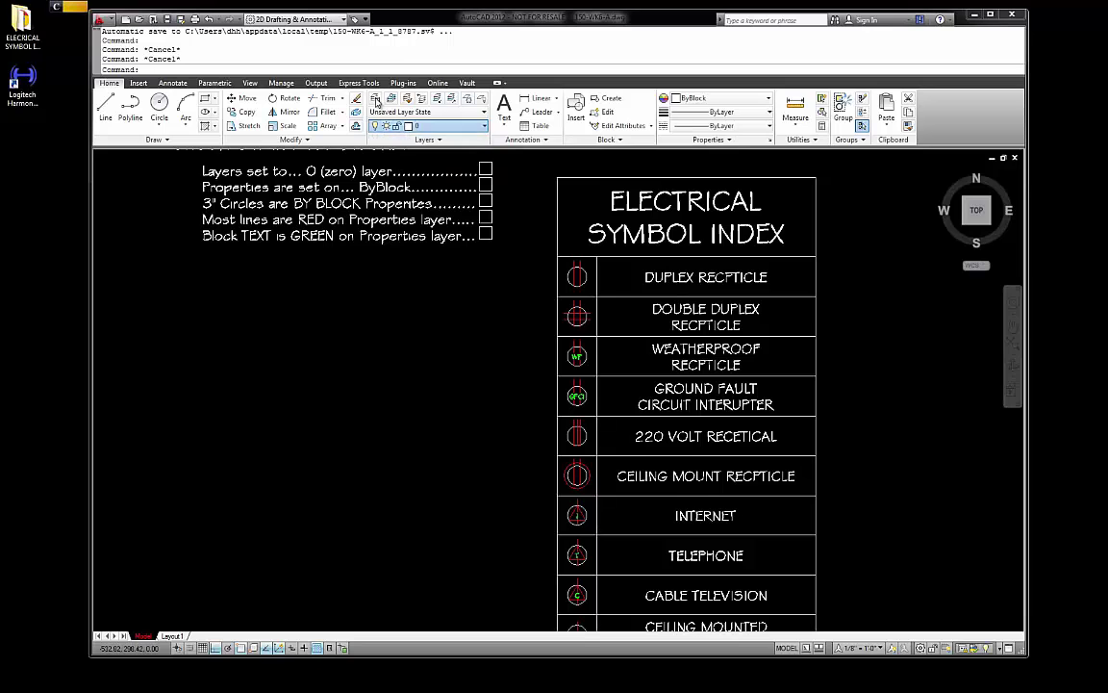
click(376, 100)
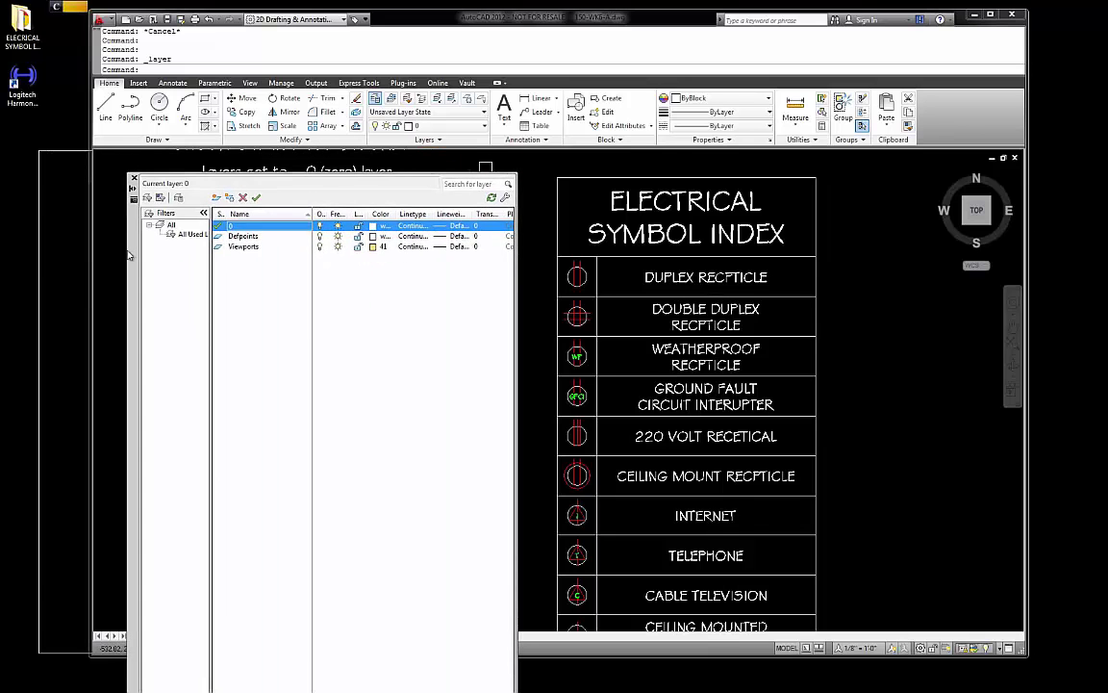
click(217, 197)
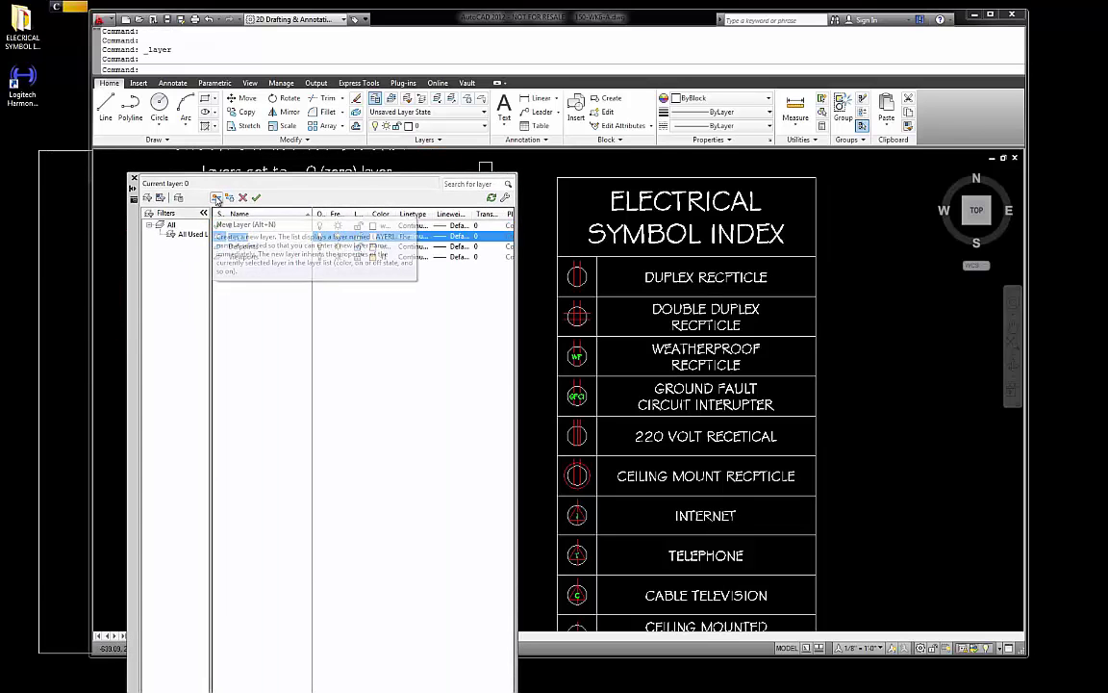
text(E-SYM)
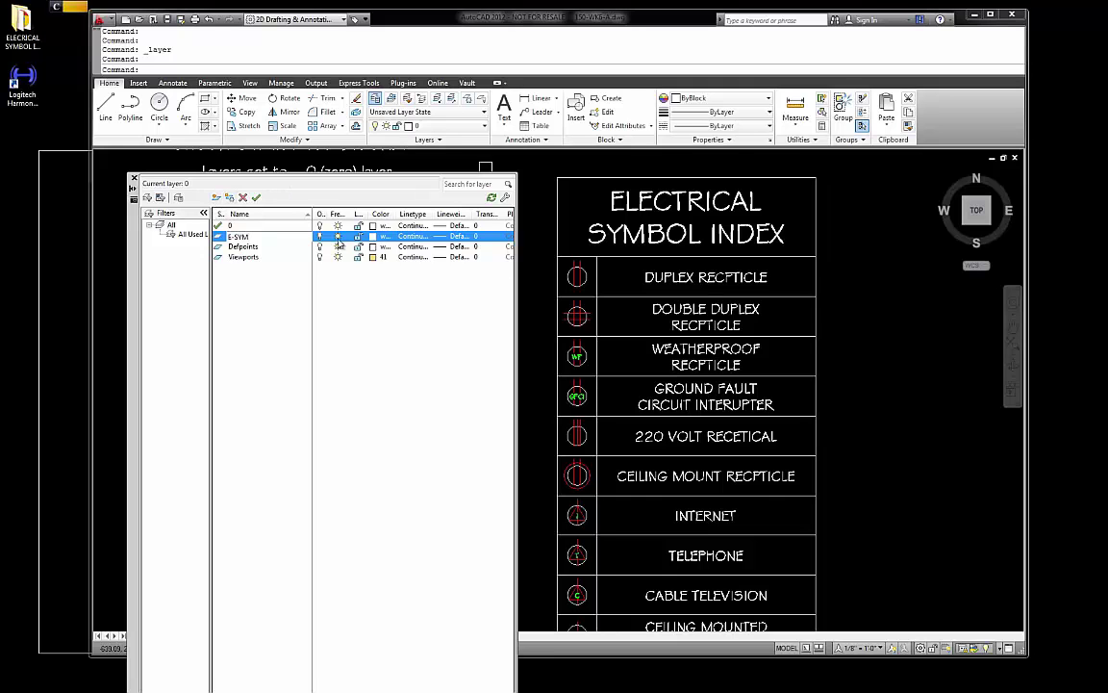
click(374, 236)
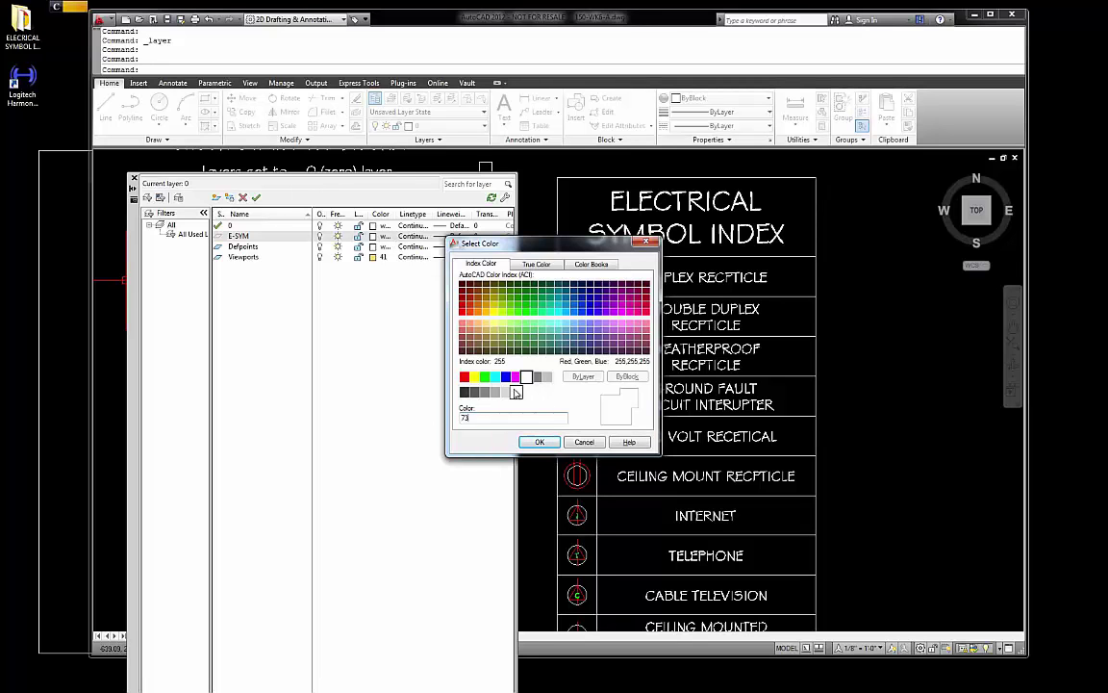
click(540, 442)
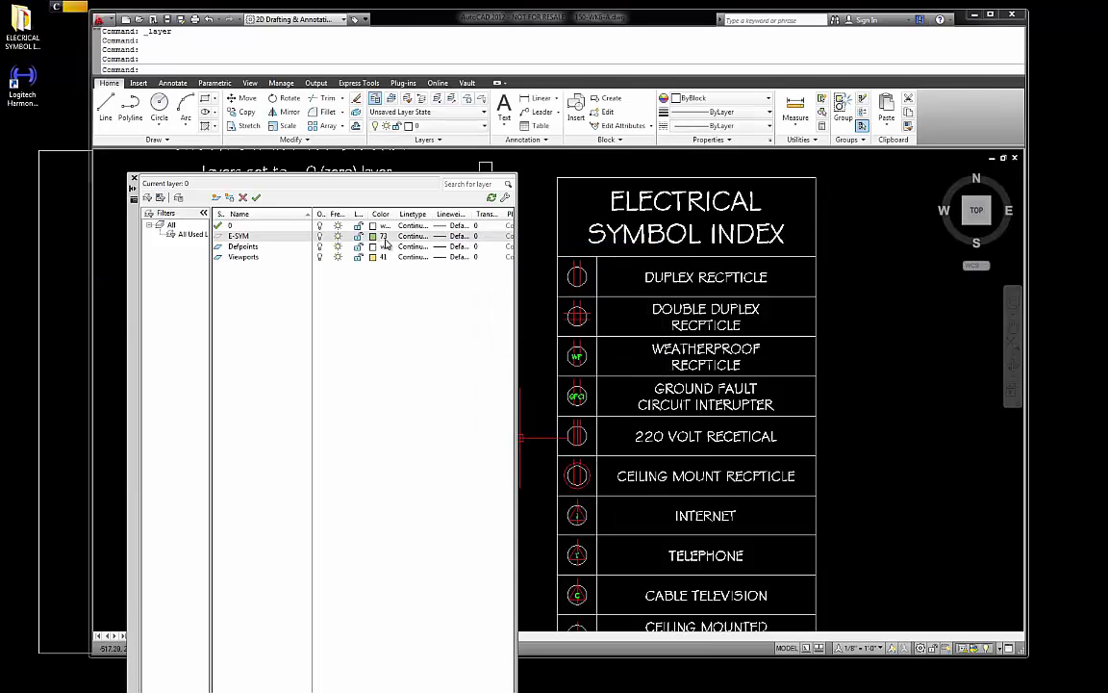
Try switching the current layer between E-SYM, 0 and Defpoints
double_click(237, 237)
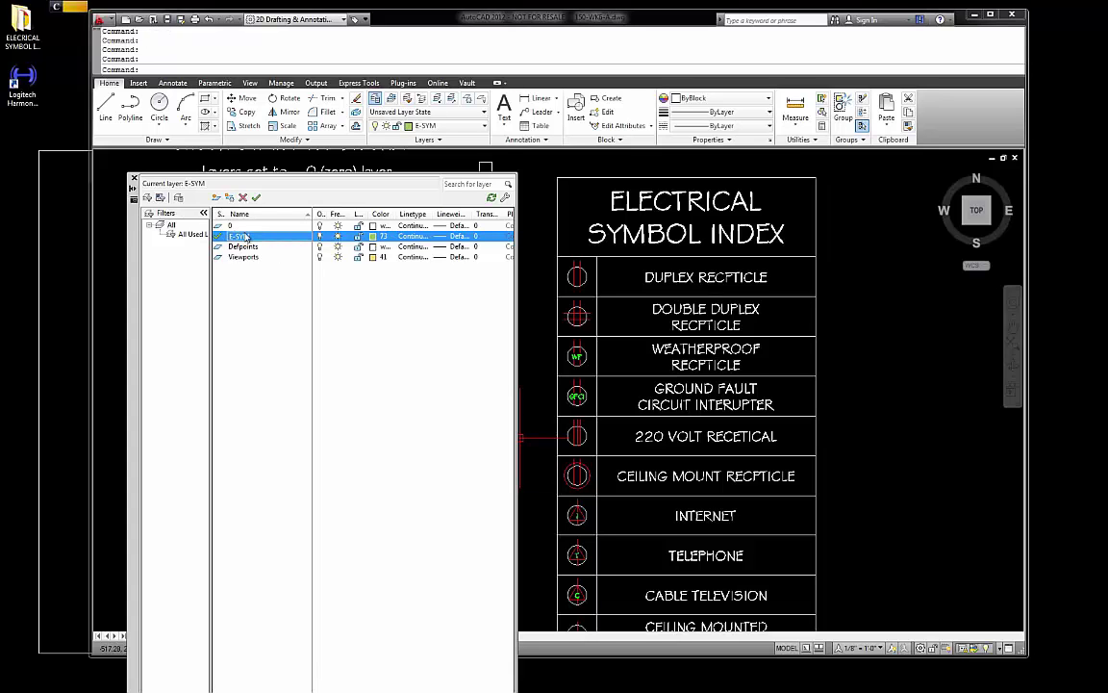
click(243, 228)
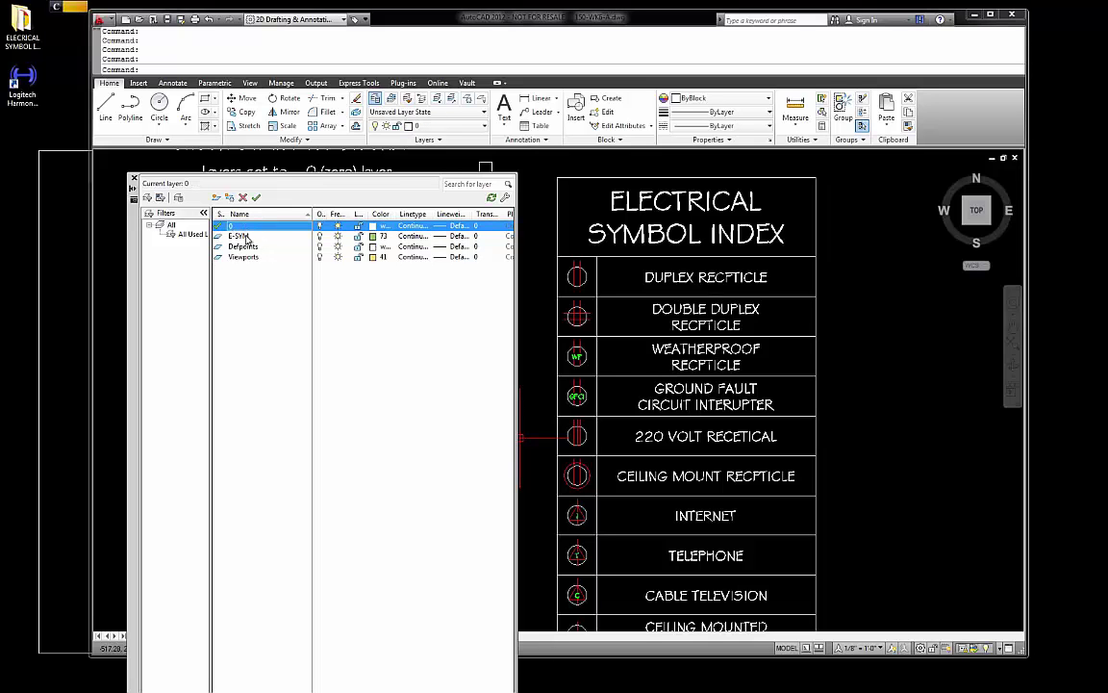
click(245, 237)
double_click(244, 236)
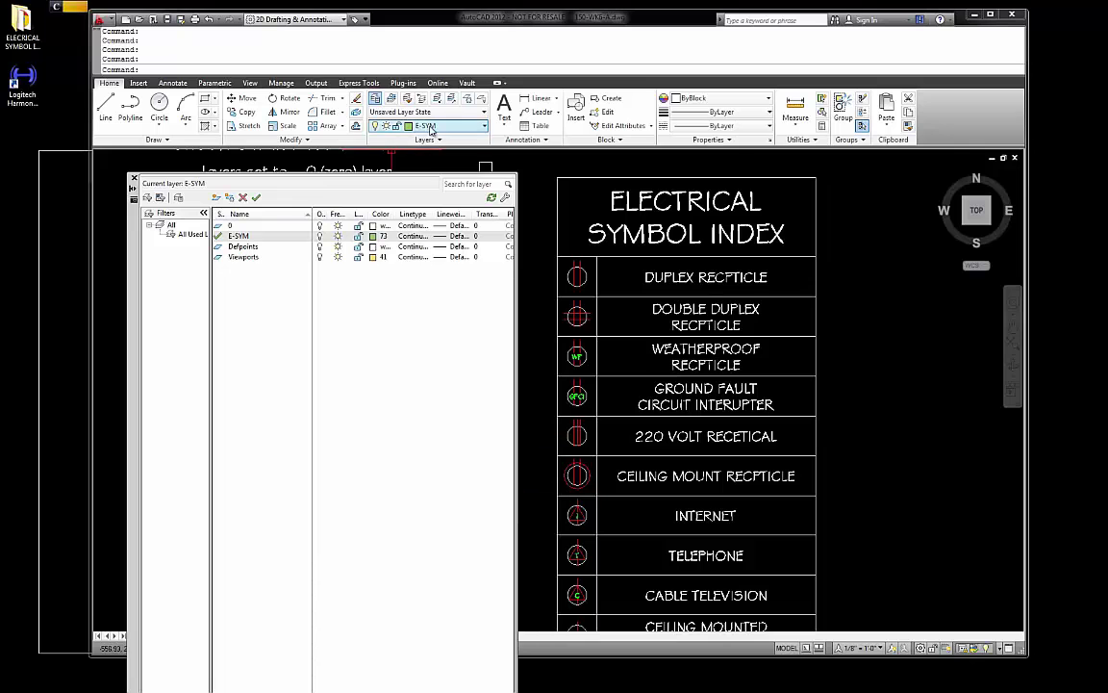
click(248, 247)
double_click(248, 248)
double_click(245, 257)
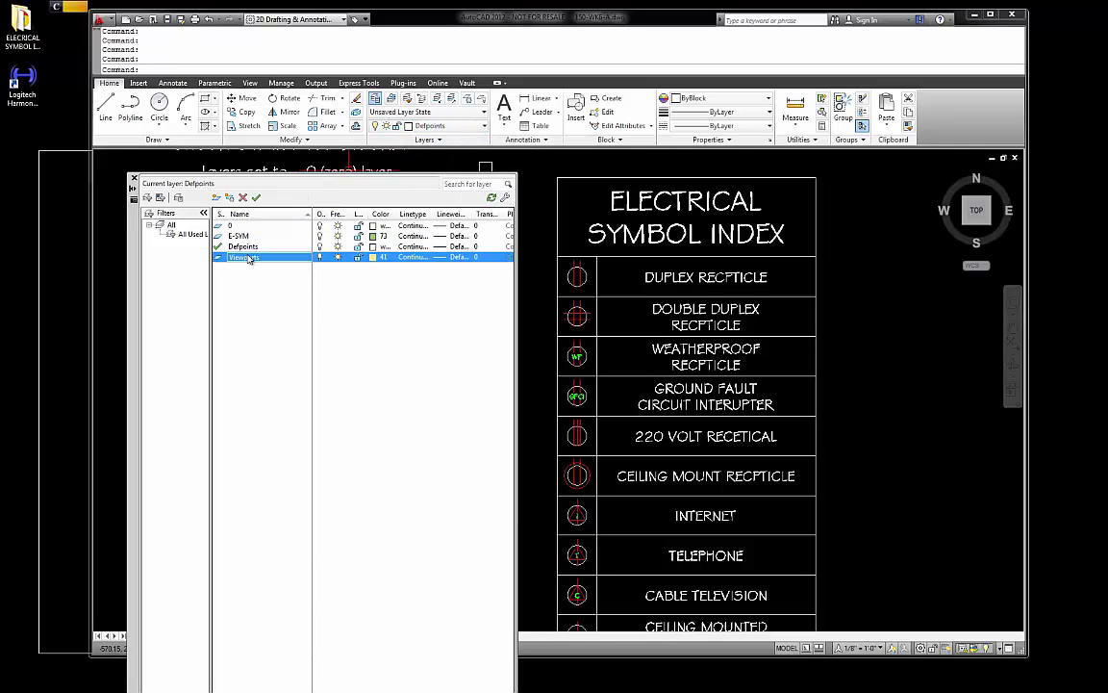
Make E-SYM the current layer and close the layer manager
click(245, 235)
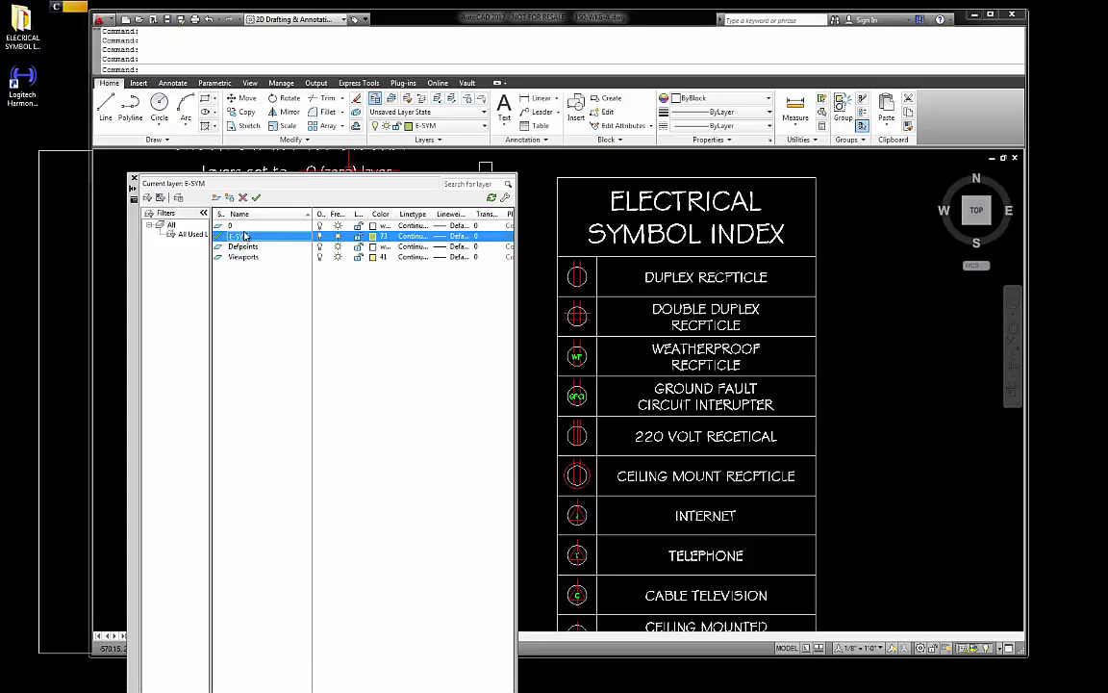
click(135, 181)
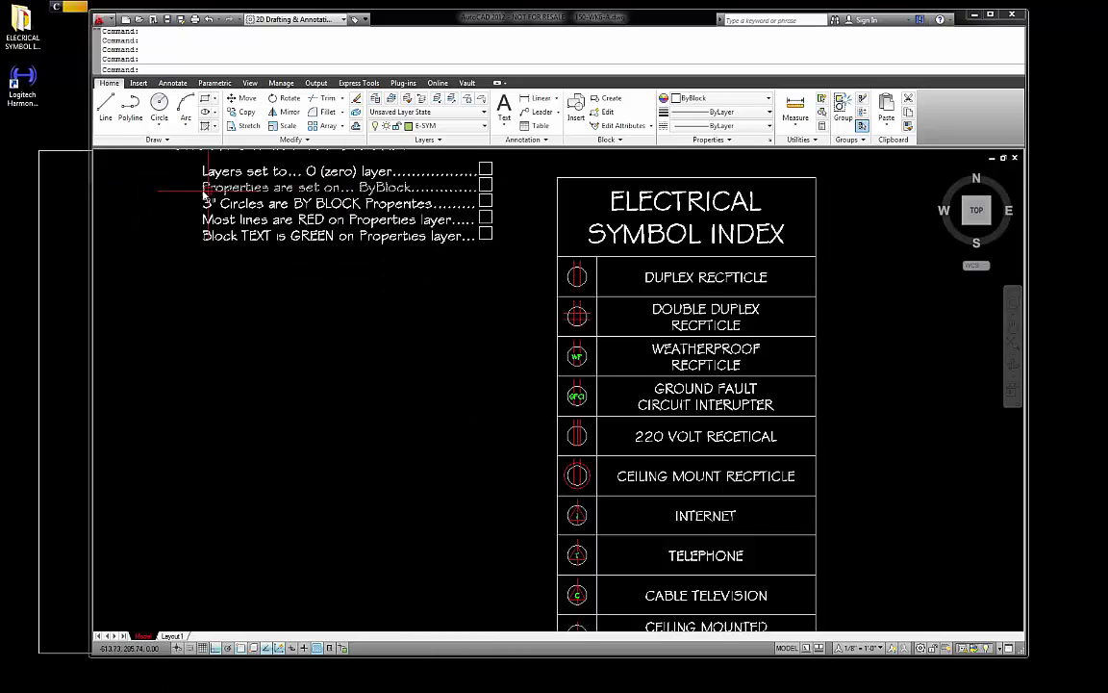
Select the duplex and neighbouring receptacle symbols one at a time to inspect them as blocks, and clear each selection
scroll(579, 258, up, 5)
scroll(579, 258, up, 3)
click(550, 329)
scroll(557, 309, down, 4)
scroll(550, 329, up, 4)
key(Escape)
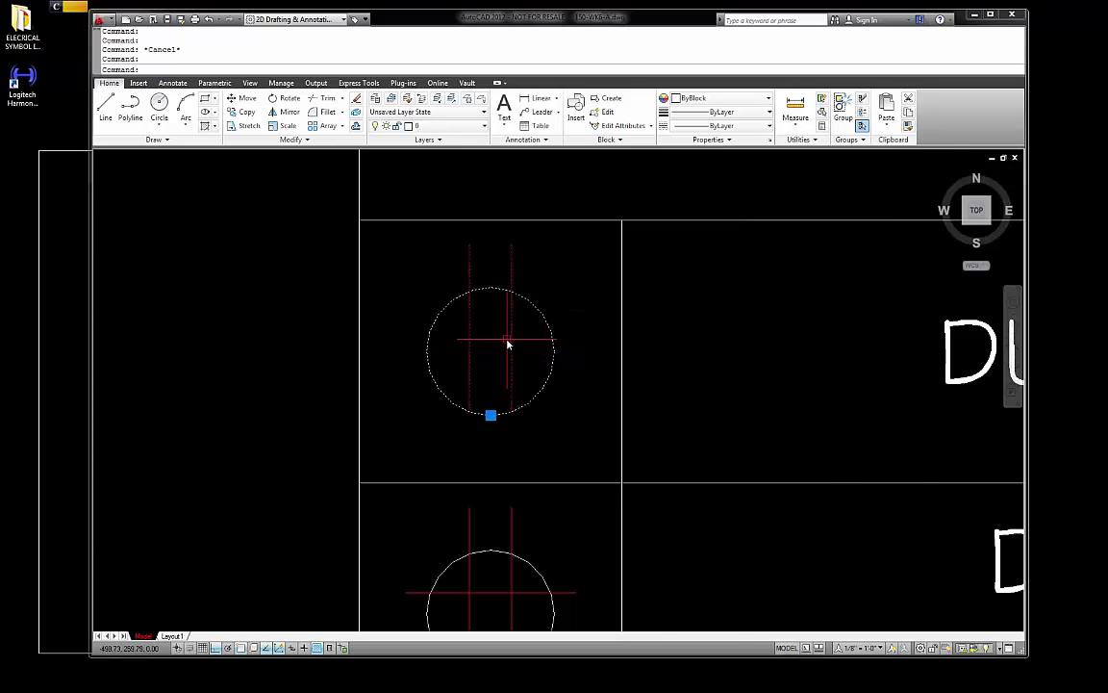
scroll(529, 279, down, 4)
key(Escape)
scroll(532, 401, up, 4)
click(537, 378)
scroll(527, 375, down, 4)
scroll(537, 382, up, 4)
click(530, 423)
key(Escape)
scroll(442, 383, down, 2)
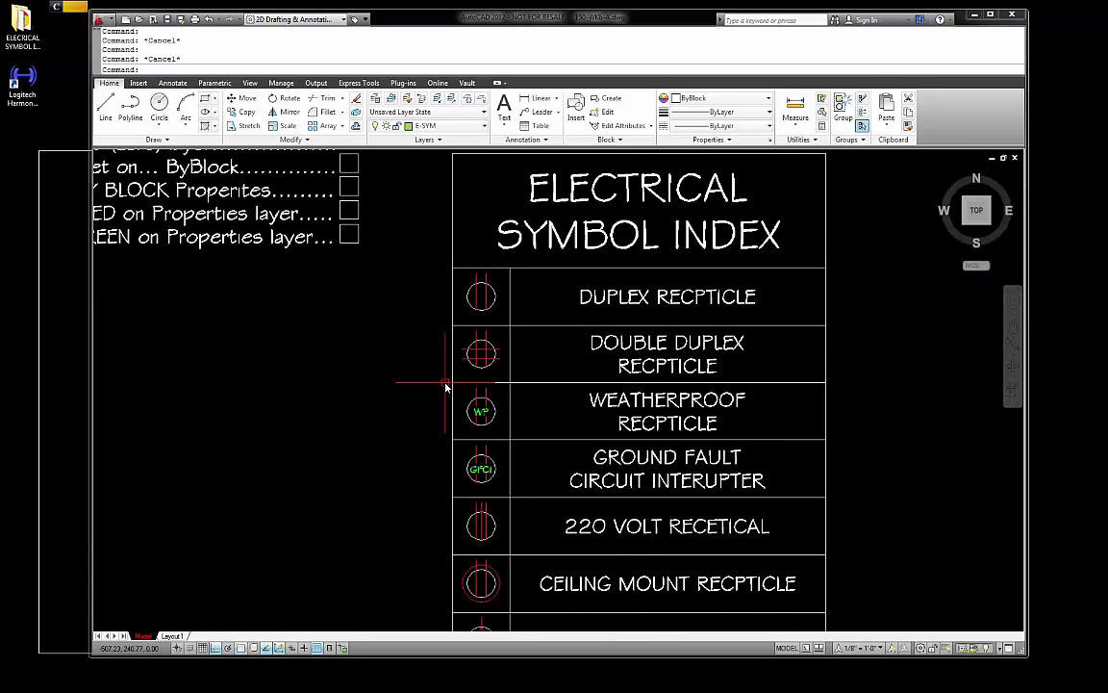
Try inserting the E-DUPLEX RECP block in the empty area beside the symbol index
click(140, 83)
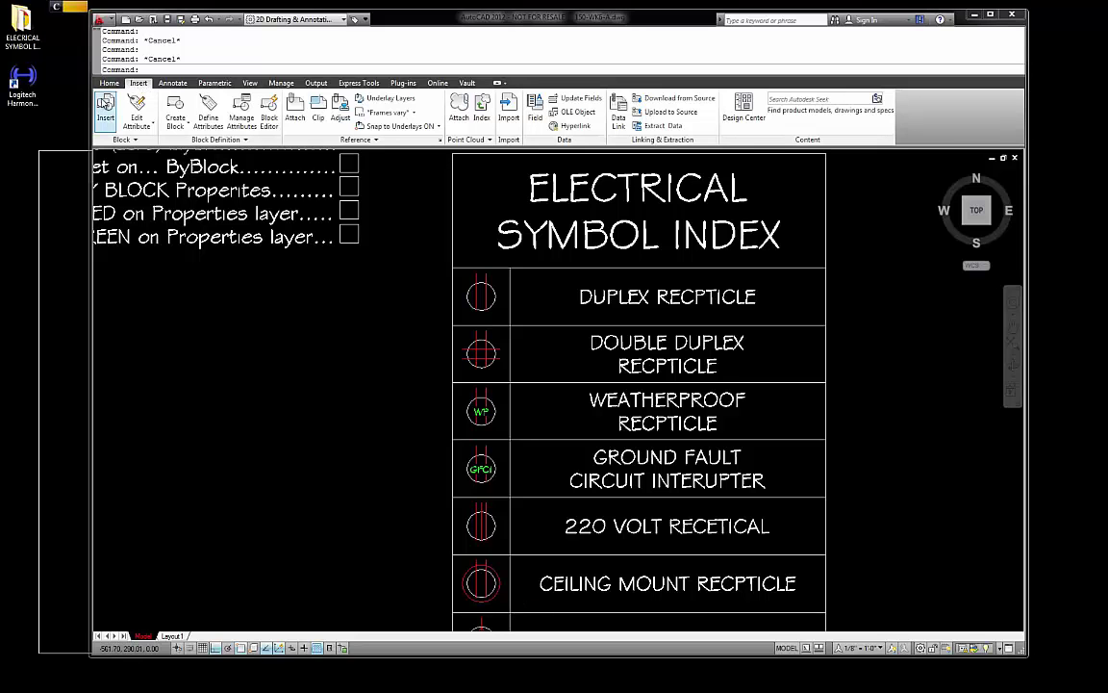
click(105, 103)
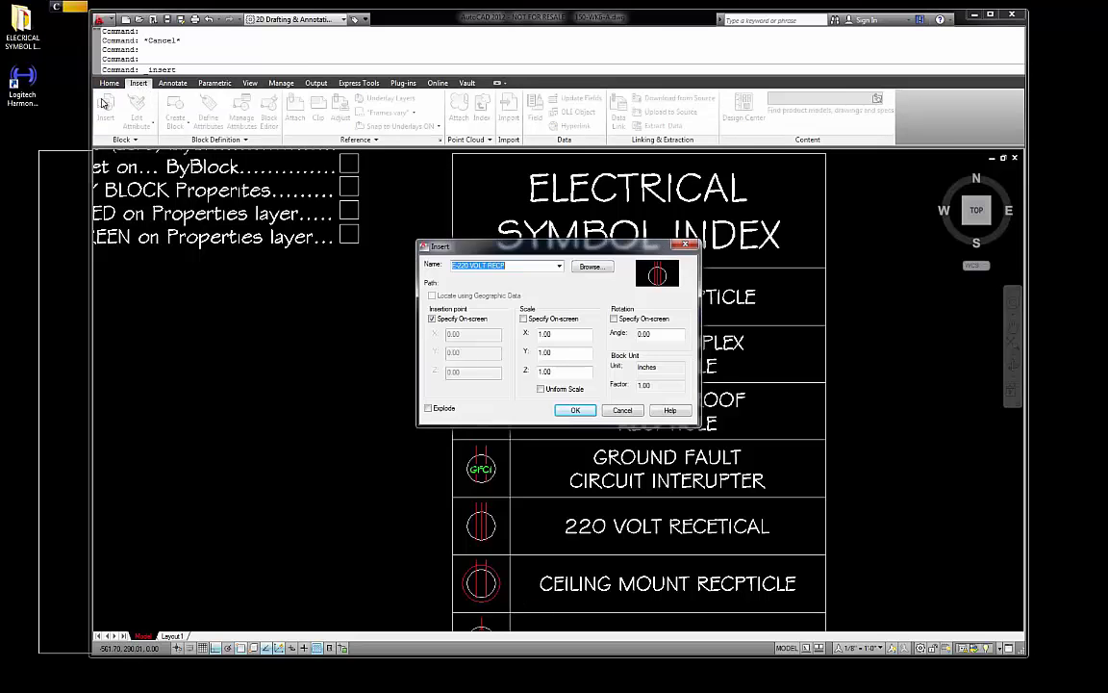
click(559, 266)
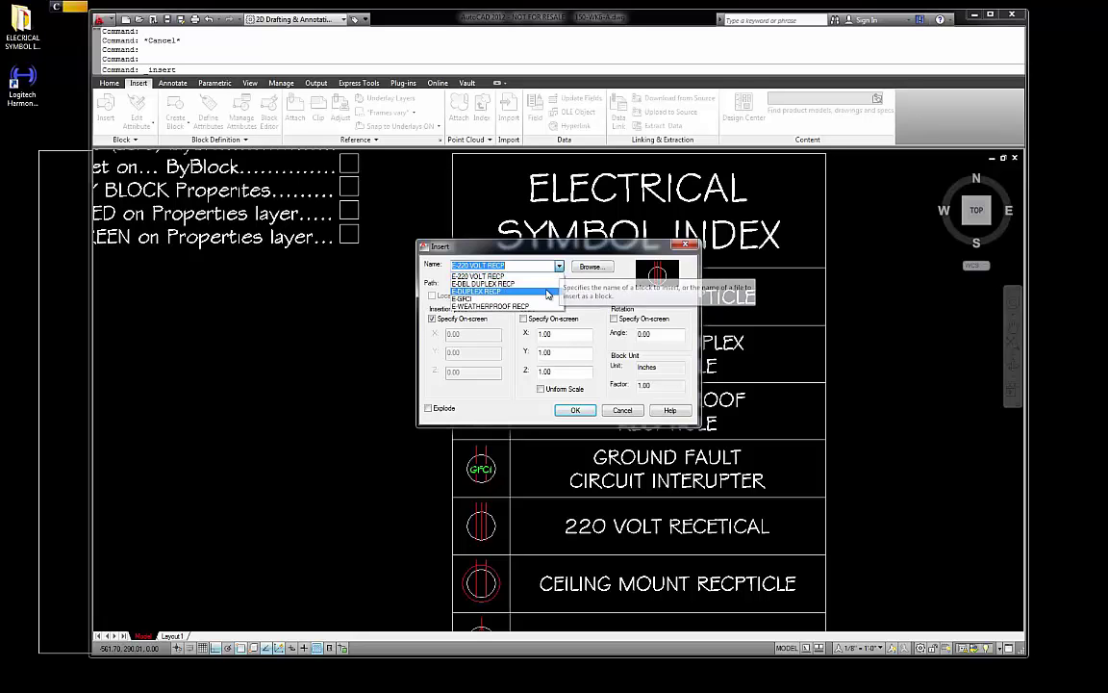
click(498, 291)
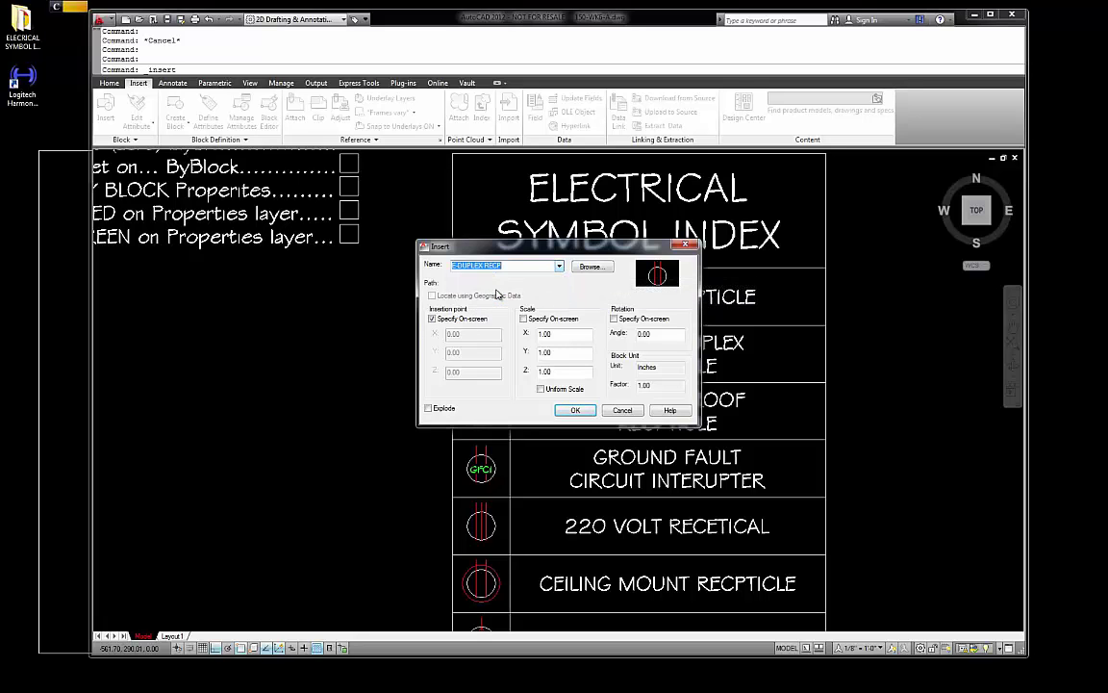
click(574, 411)
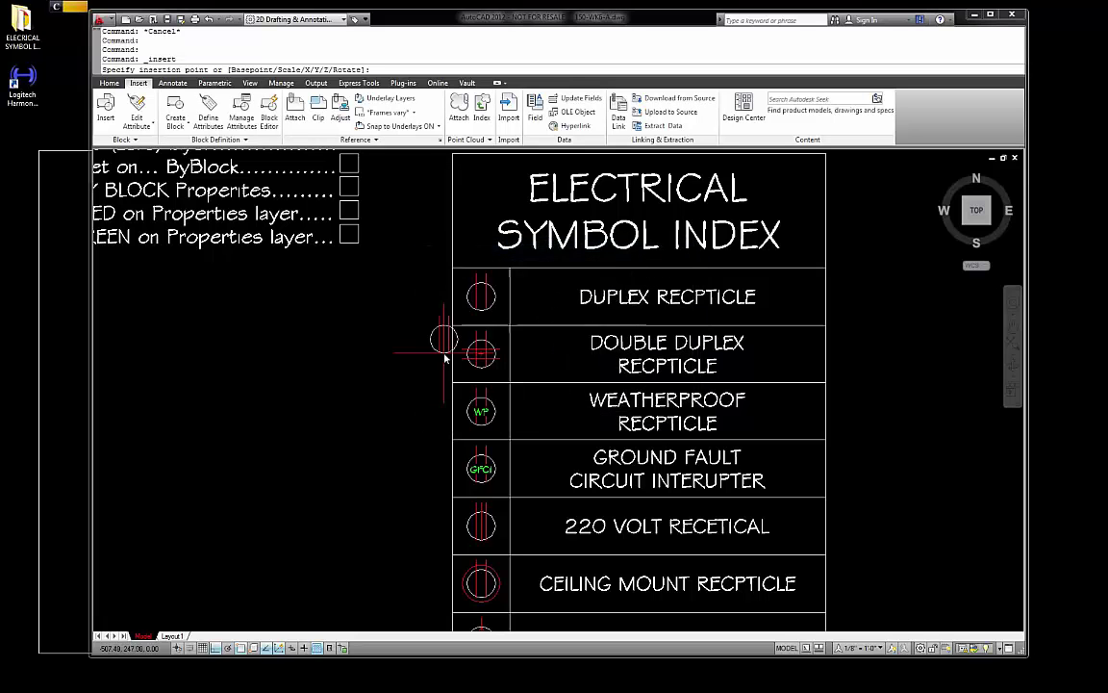
click(332, 376)
key(Escape)
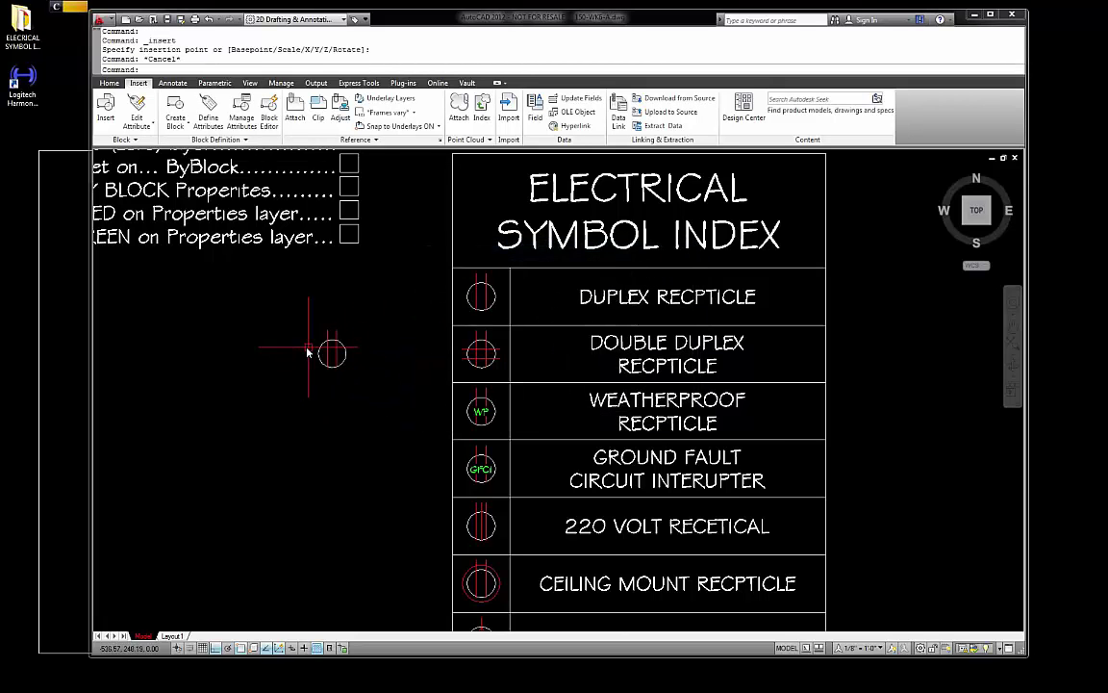
Select the inserted duplex block to inspect its colors and layer, and clear the selection
scroll(329, 354, up, 3)
click(384, 356)
key(Escape)
scroll(355, 358, up, 4)
click(425, 337)
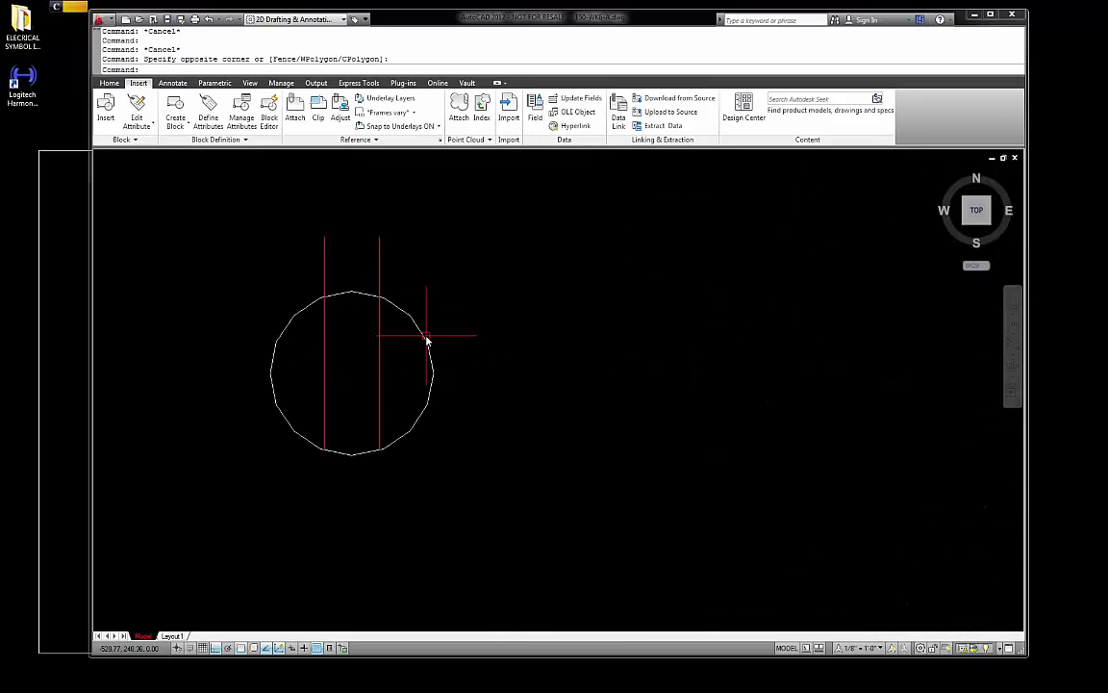
click(417, 341)
key(Escape)
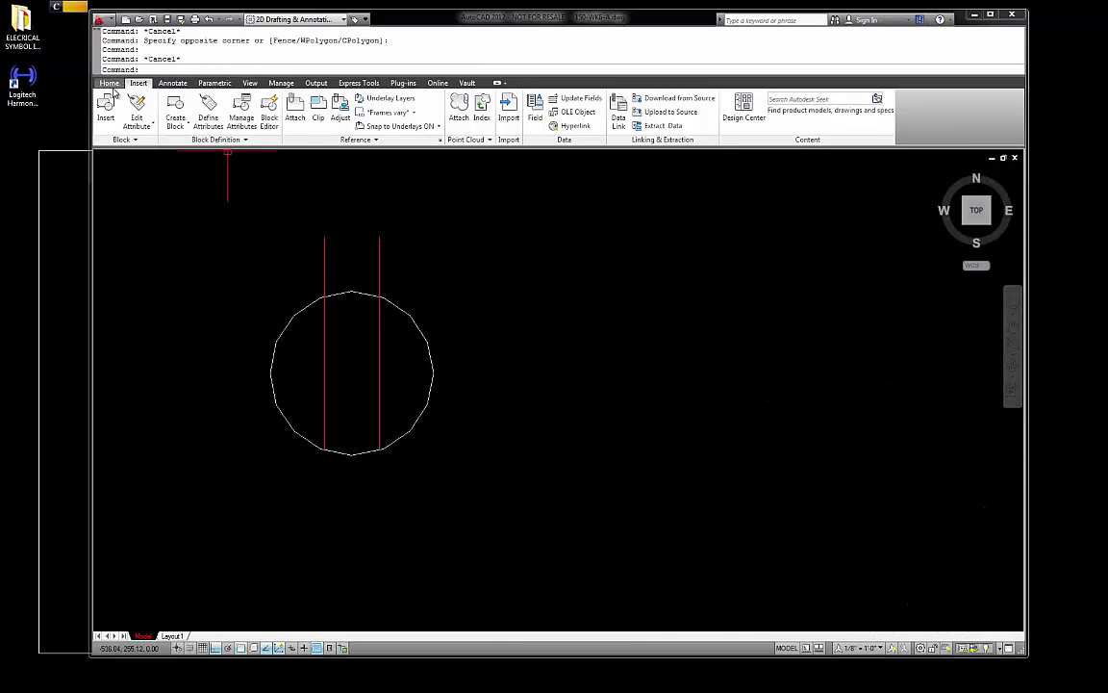
click(109, 82)
click(391, 307)
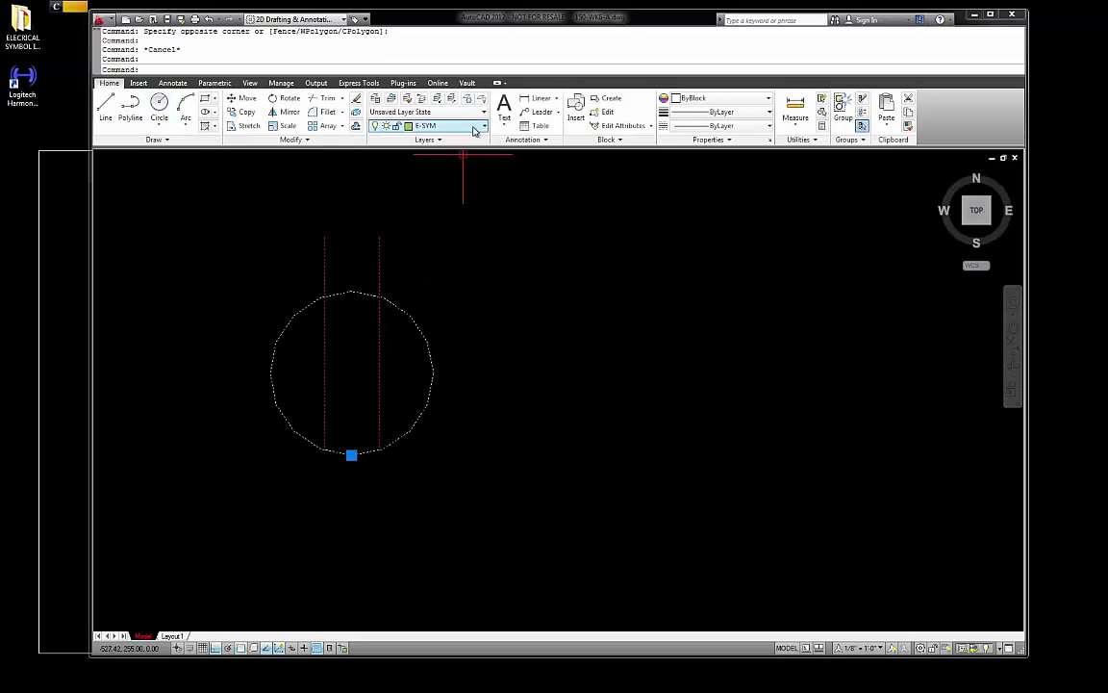
key(Escape)
key(Escape)
Set the current object color to ByLayer and erase the inserted duplex block beside the index
click(766, 100)
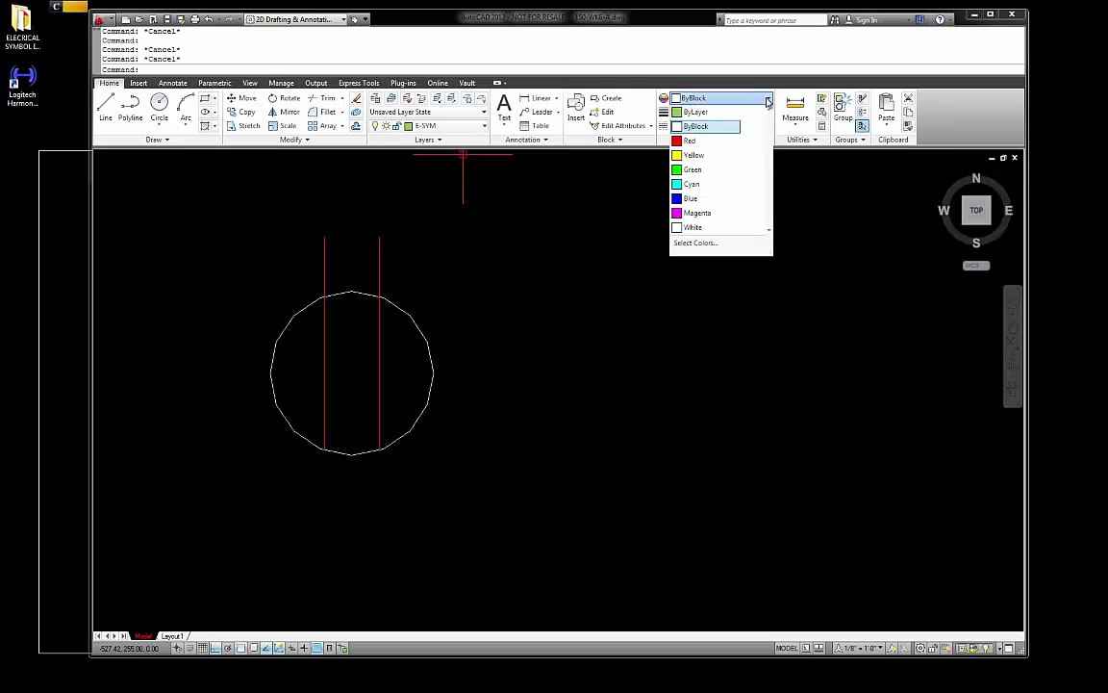
click(694, 111)
click(423, 332)
key(Delete)
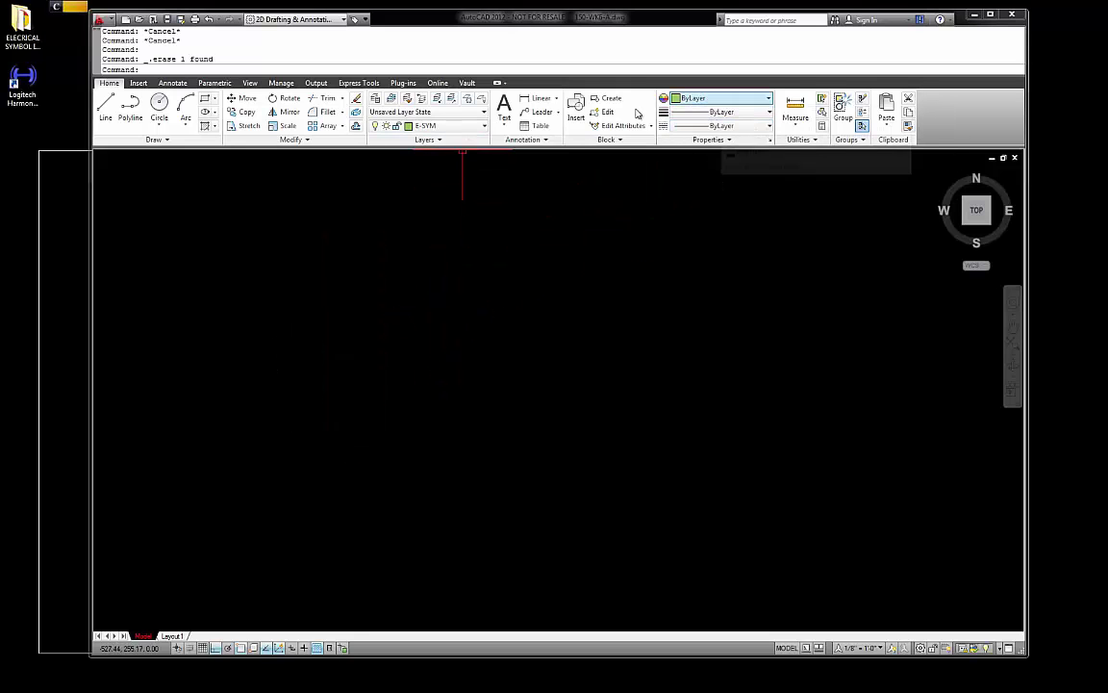
scroll(458, 299, down, 2)
scroll(512, 239, up, 1)
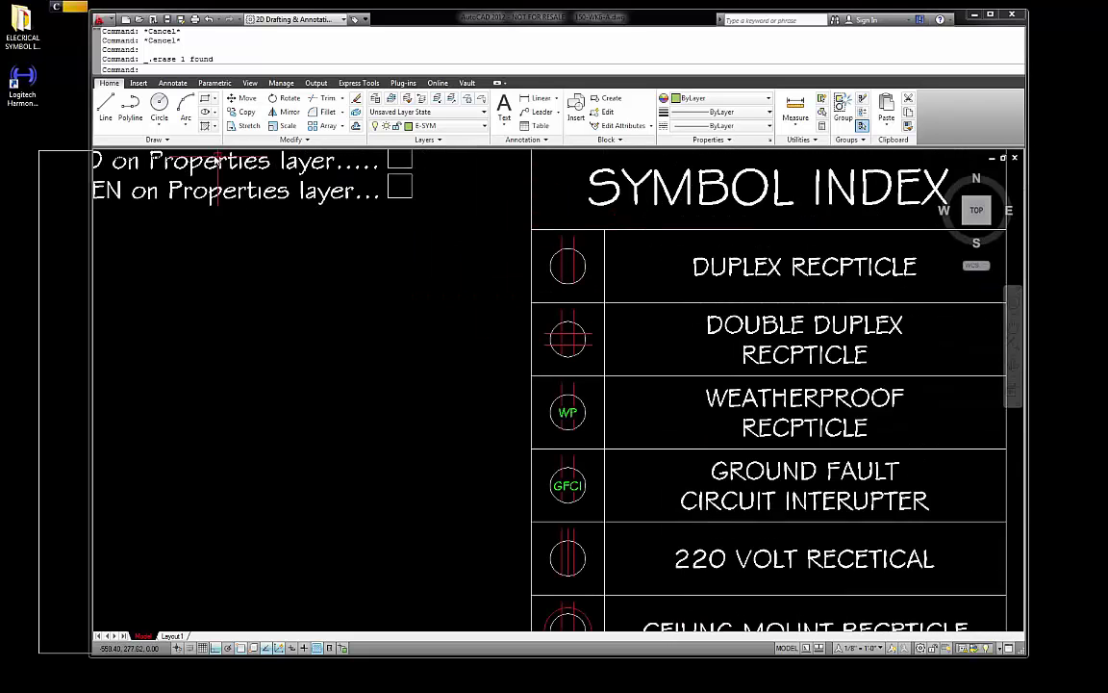
click(138, 83)
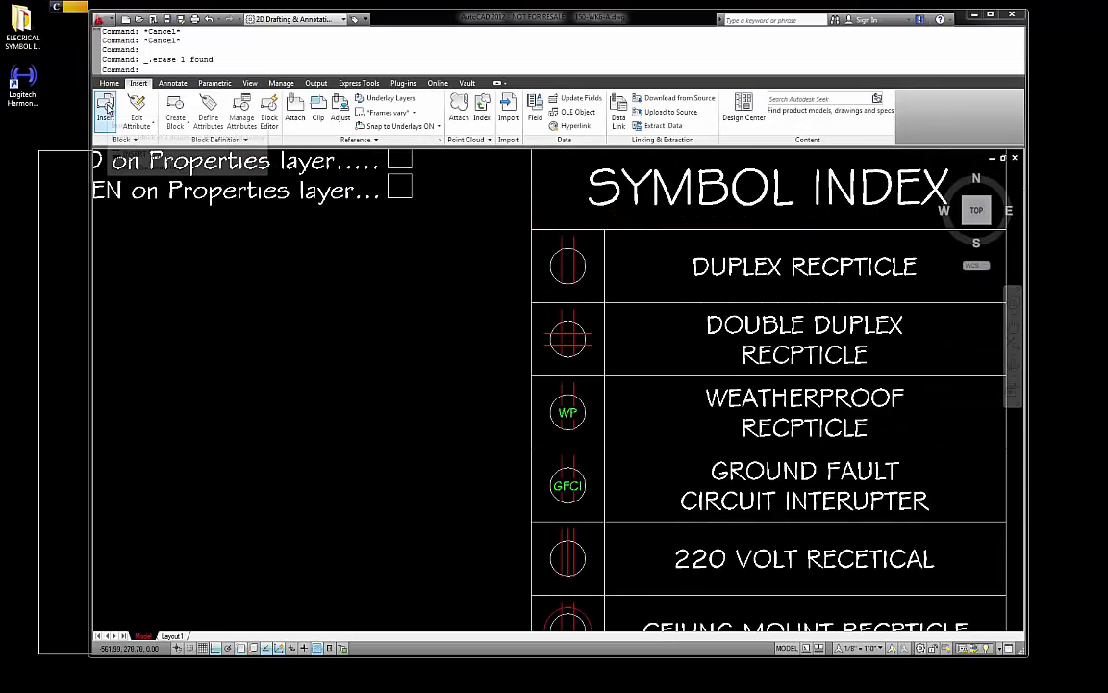
click(105, 108)
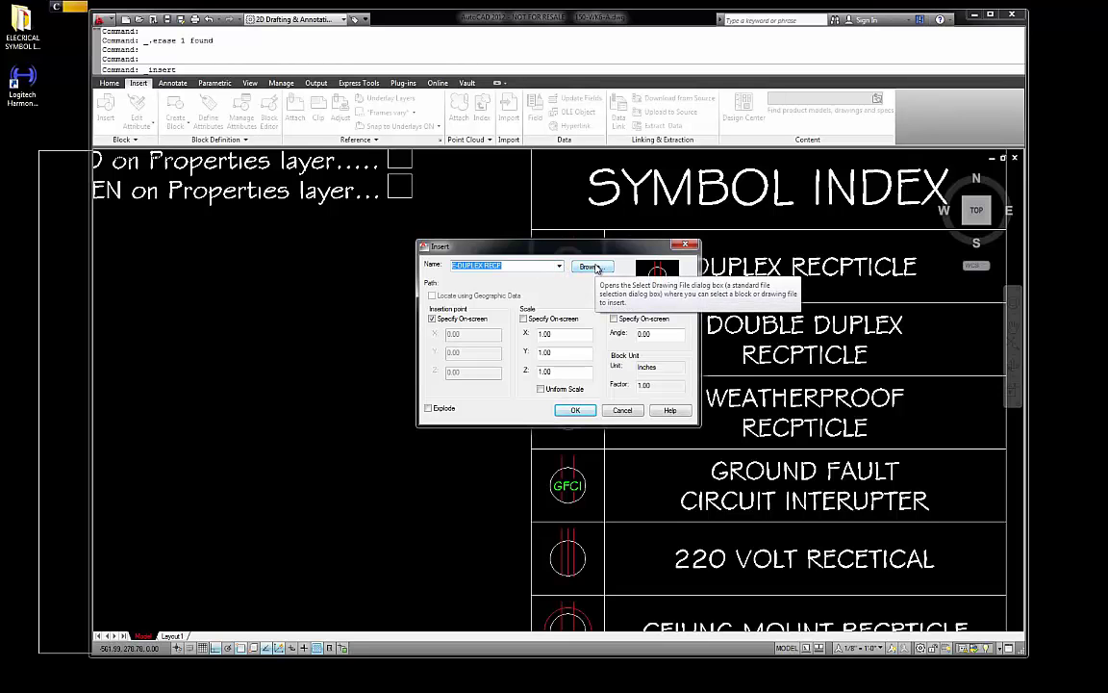
click(594, 267)
key(Escape)
key(Escape)
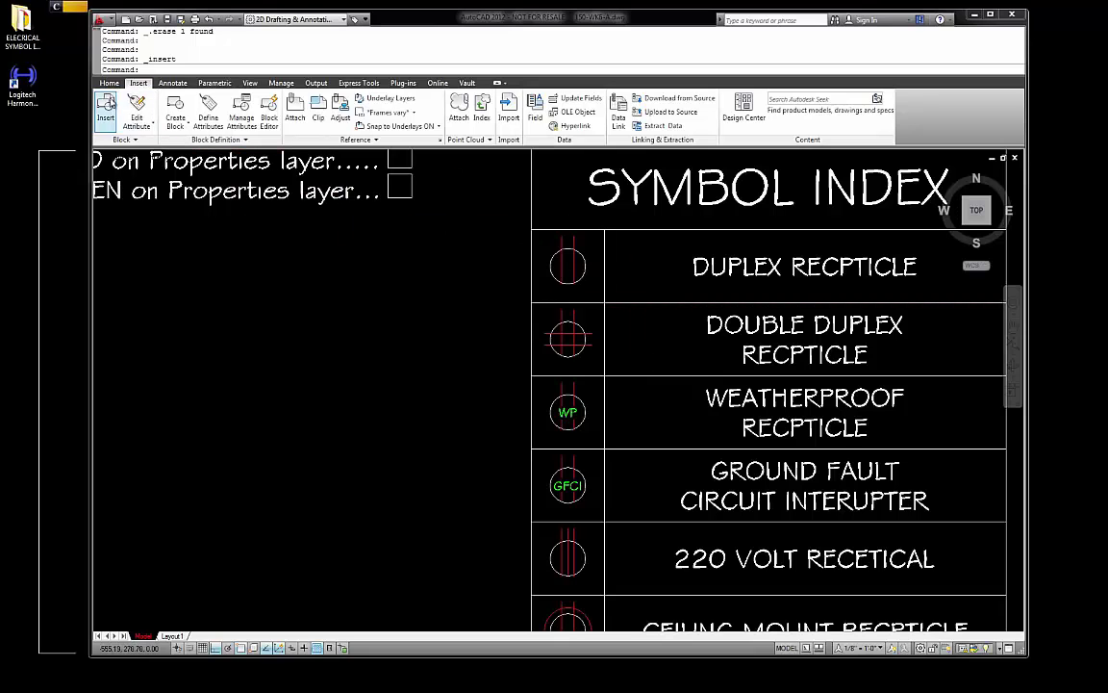
Insert the E-DUPLEX RECP block on the E-SYM layer in the empty area beside the symbol index
click(106, 104)
click(575, 411)
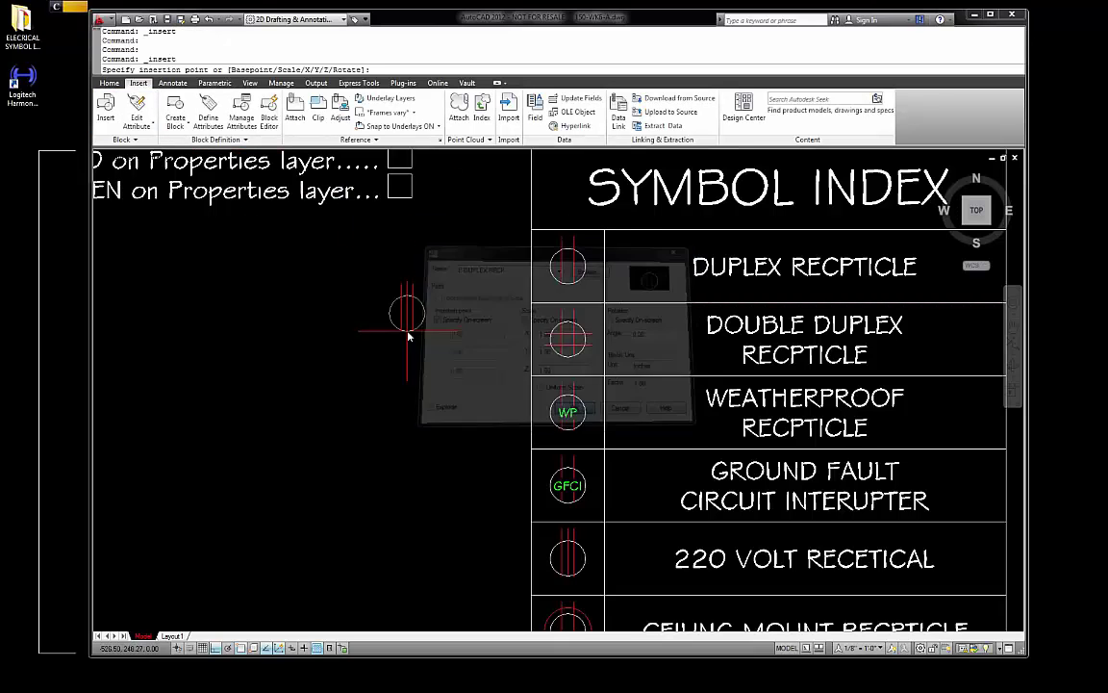
key(Escape)
scroll(362, 307, up, 3)
click(393, 320)
key(Escape)
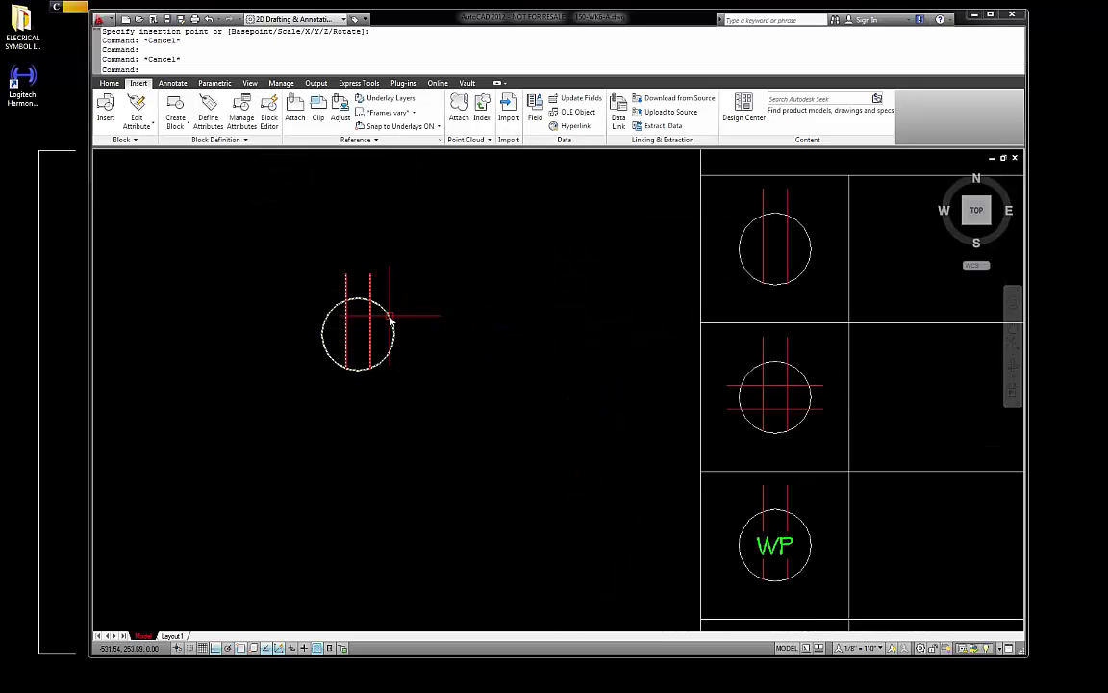
key(Escape)
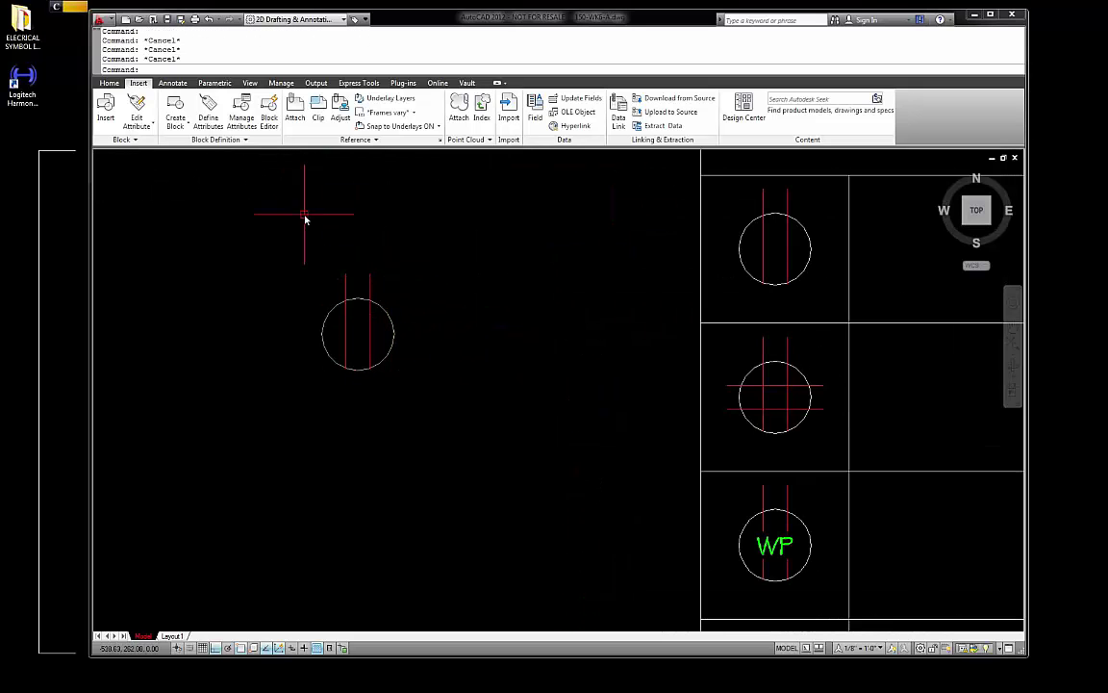
Make Viewports the current layer
click(109, 84)
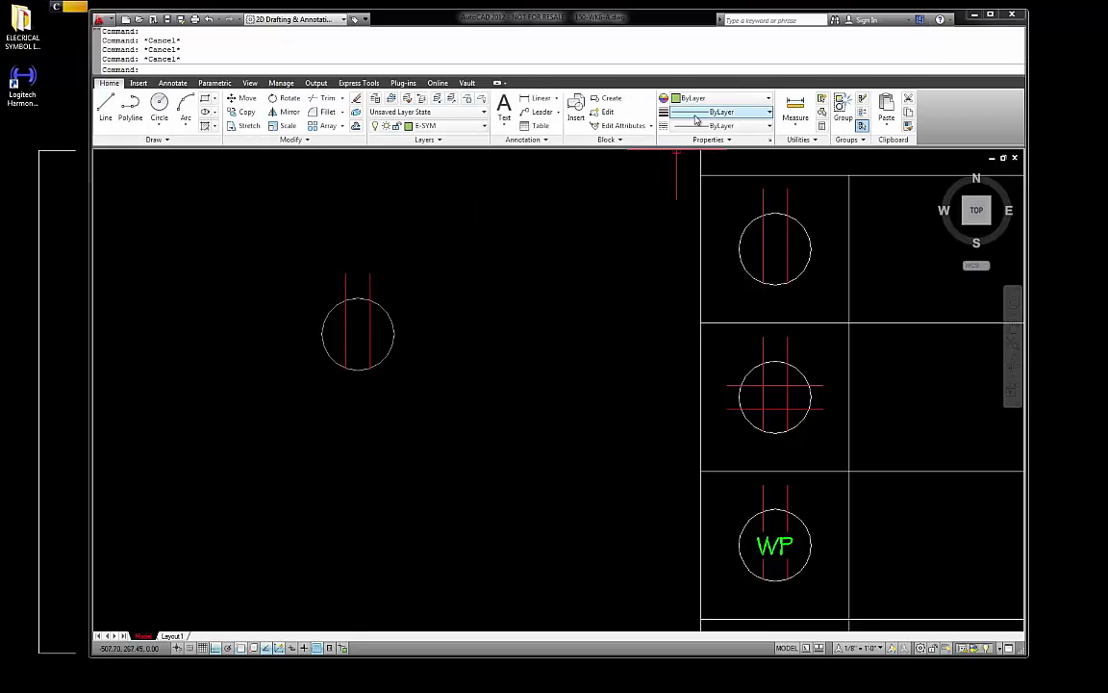
click(486, 131)
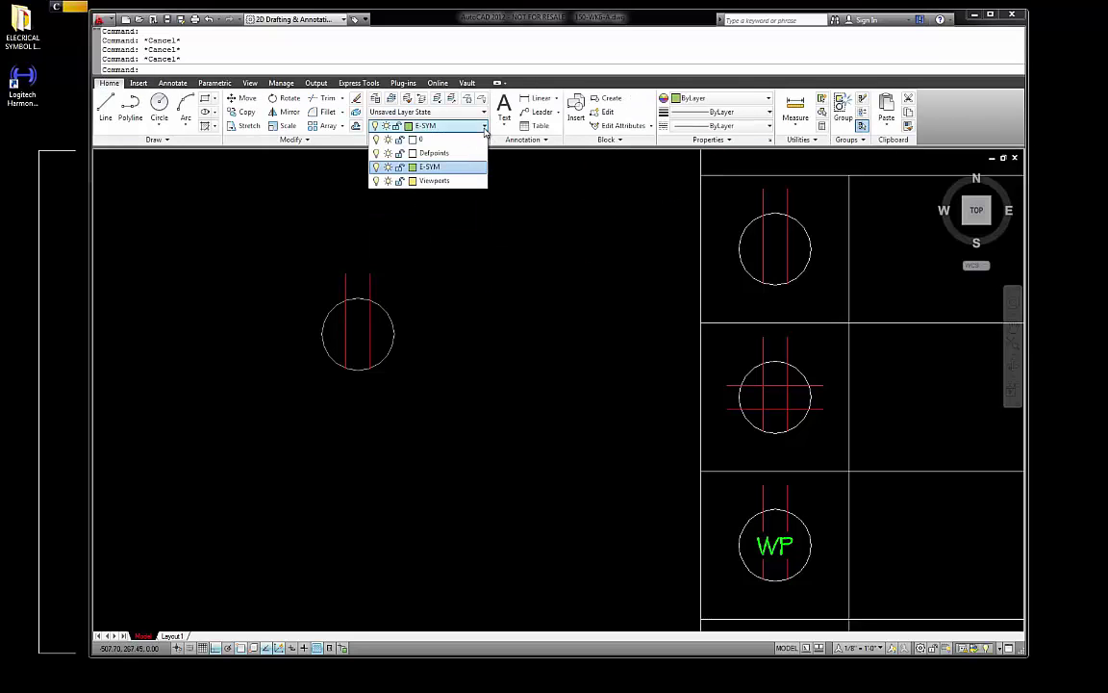
click(423, 183)
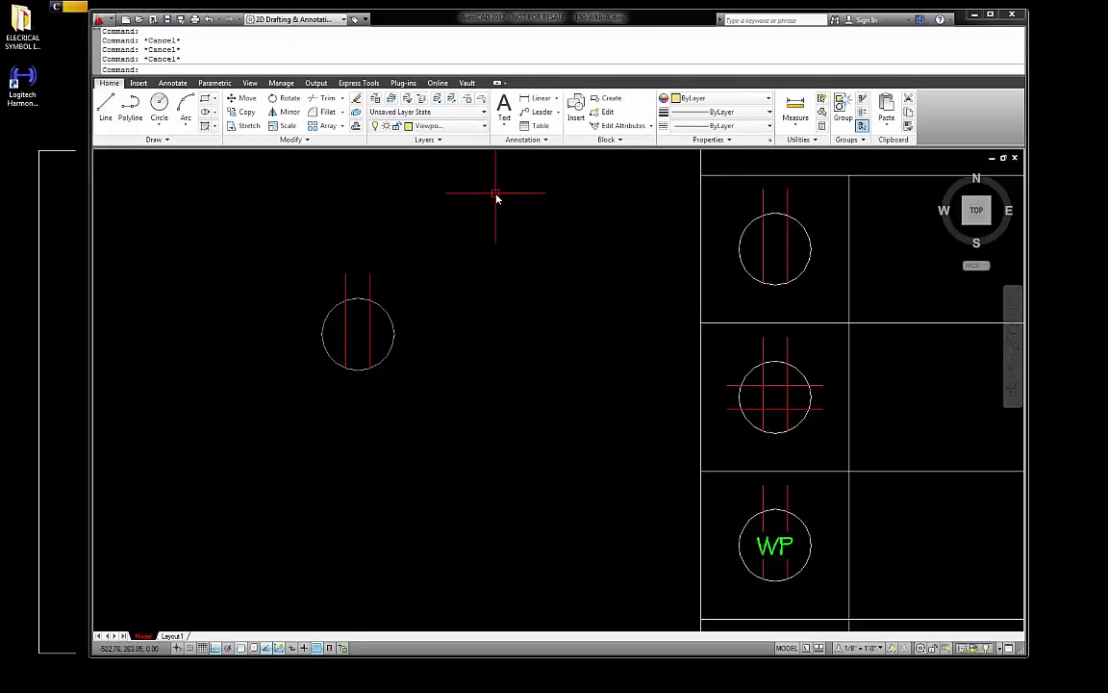
Insert a second E-DUPLEX RECP block on the Viewports layer, just below the first one
click(138, 83)
click(106, 109)
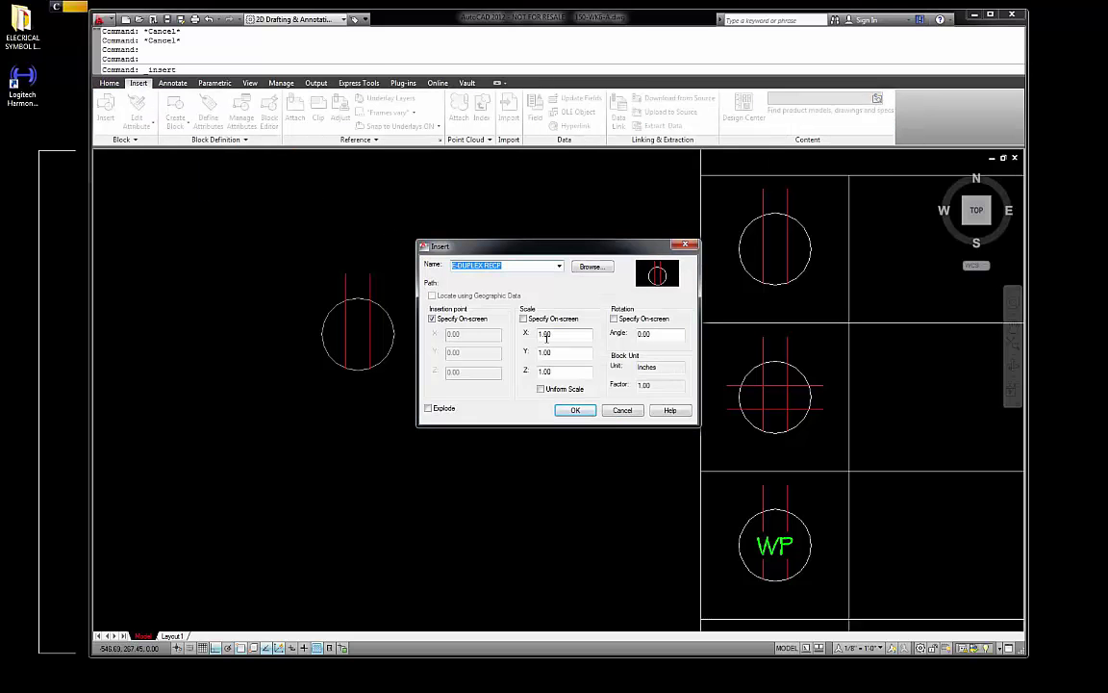
click(573, 410)
click(366, 477)
scroll(384, 461, up, 3)
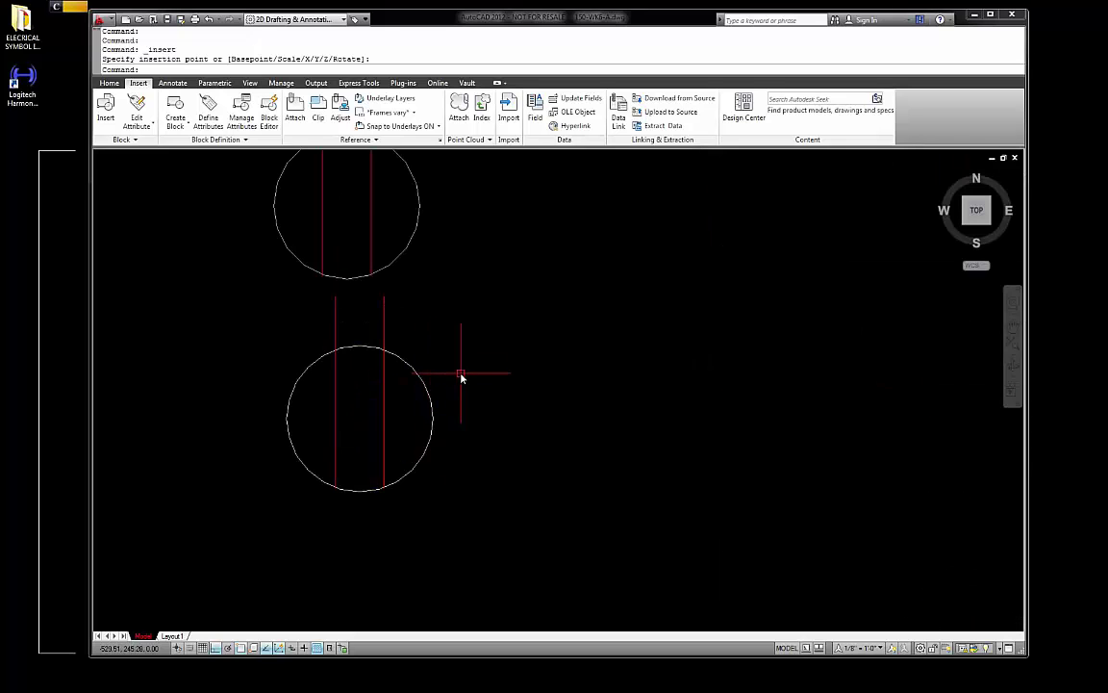
scroll(463, 376, down, 2)
key(Escape)
scroll(447, 324, down, 4)
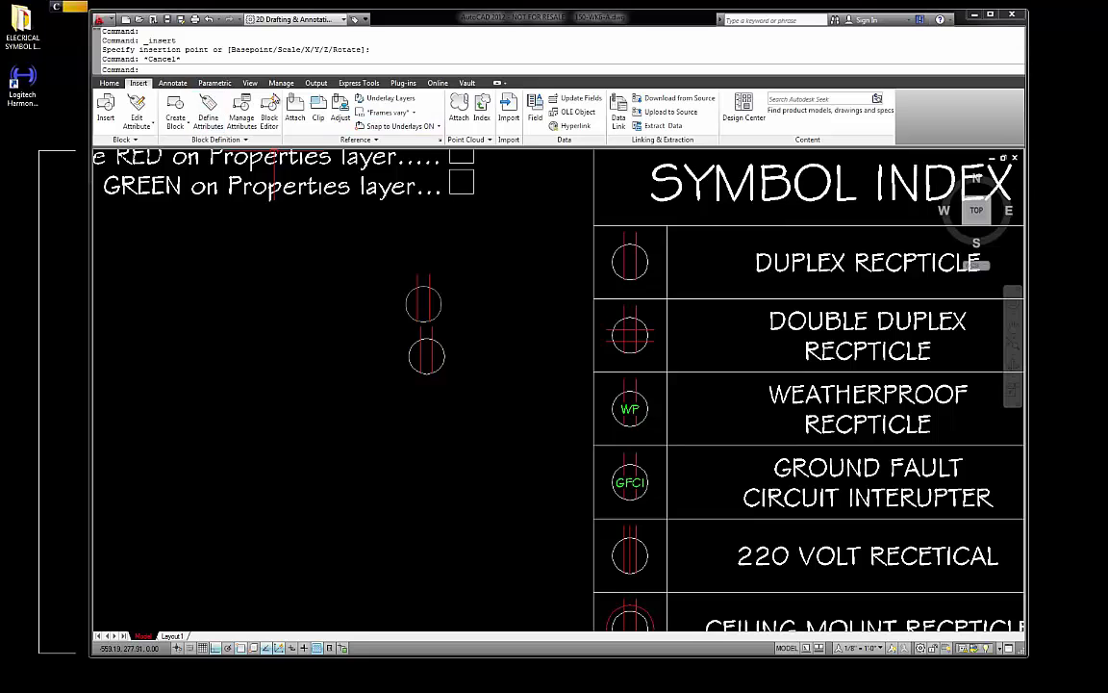
key(Escape)
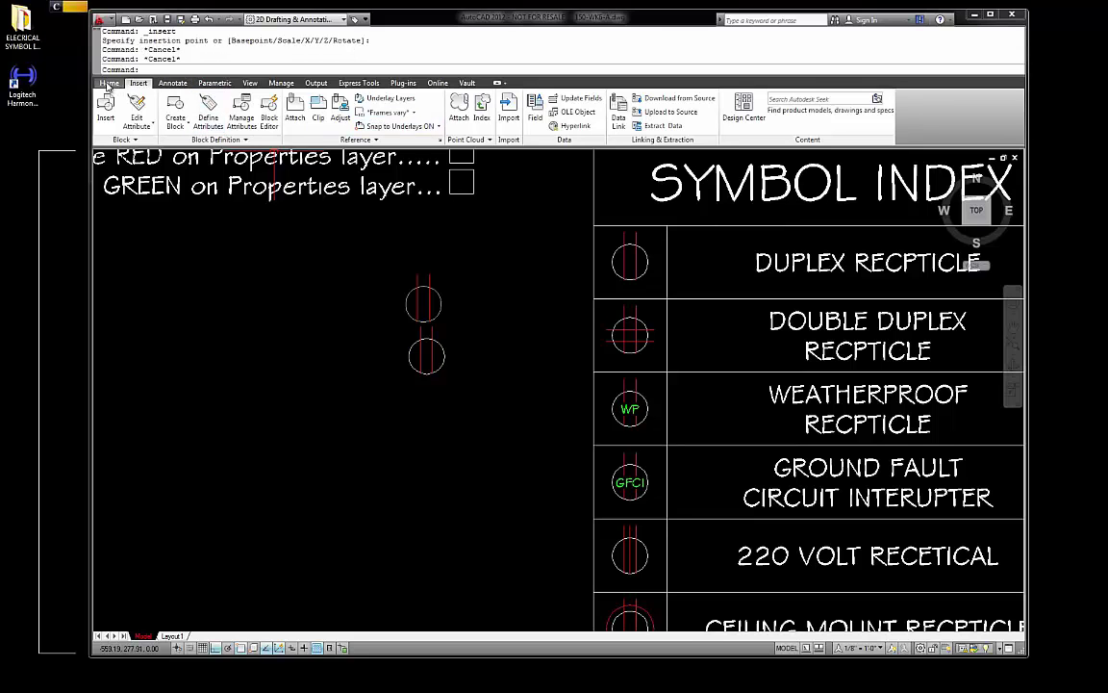
key(Escape)
Create three new layers named RED, BLUE and MAGENTA
click(109, 83)
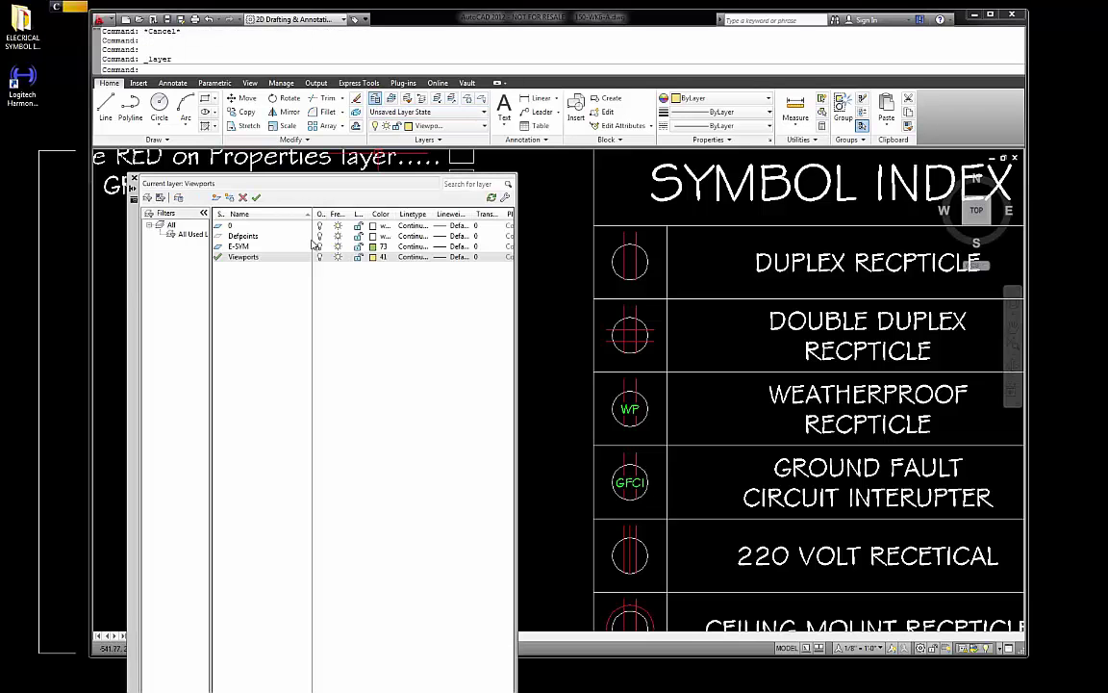
click(218, 198)
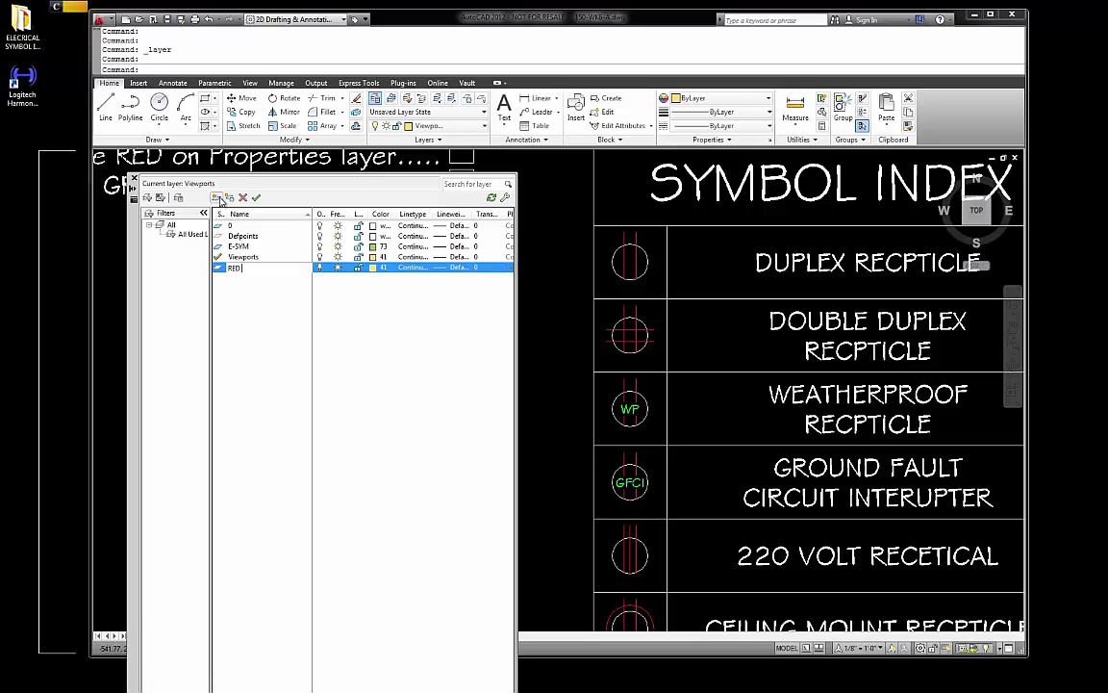
click(218, 198)
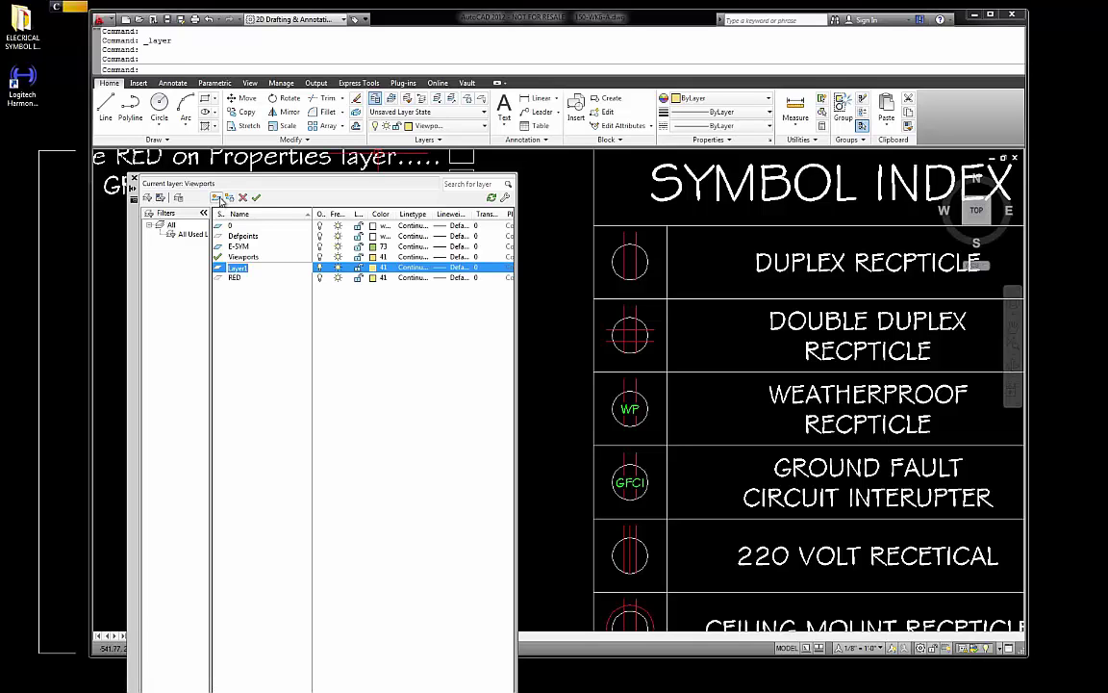
click(218, 198)
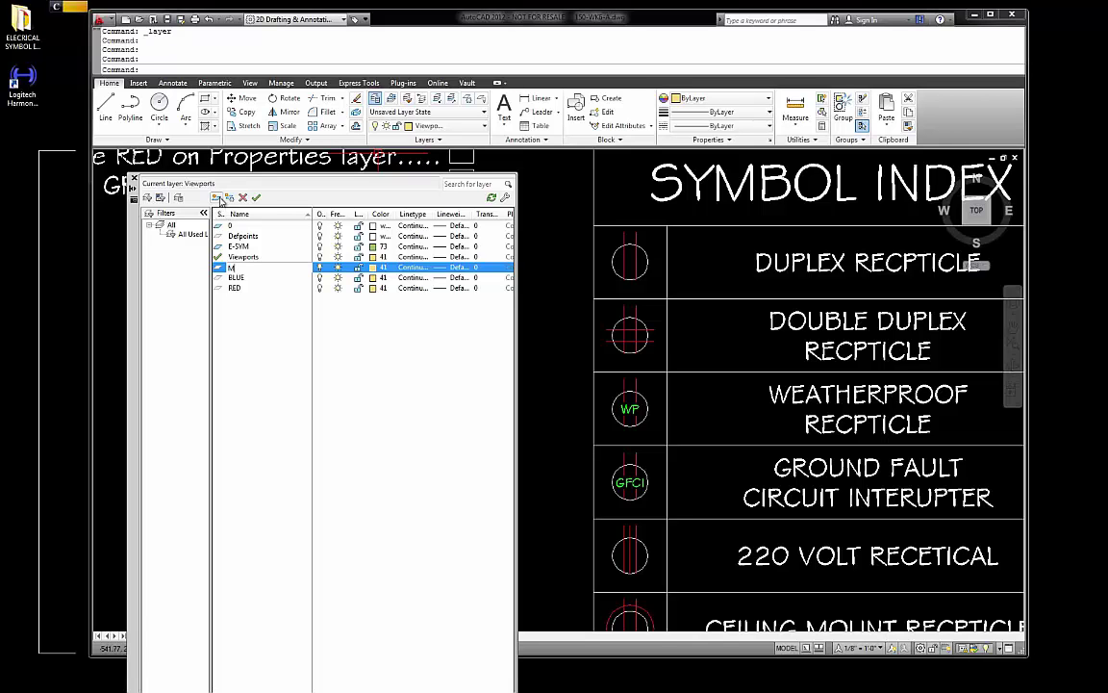
text(MAGENTA)
key(Return)
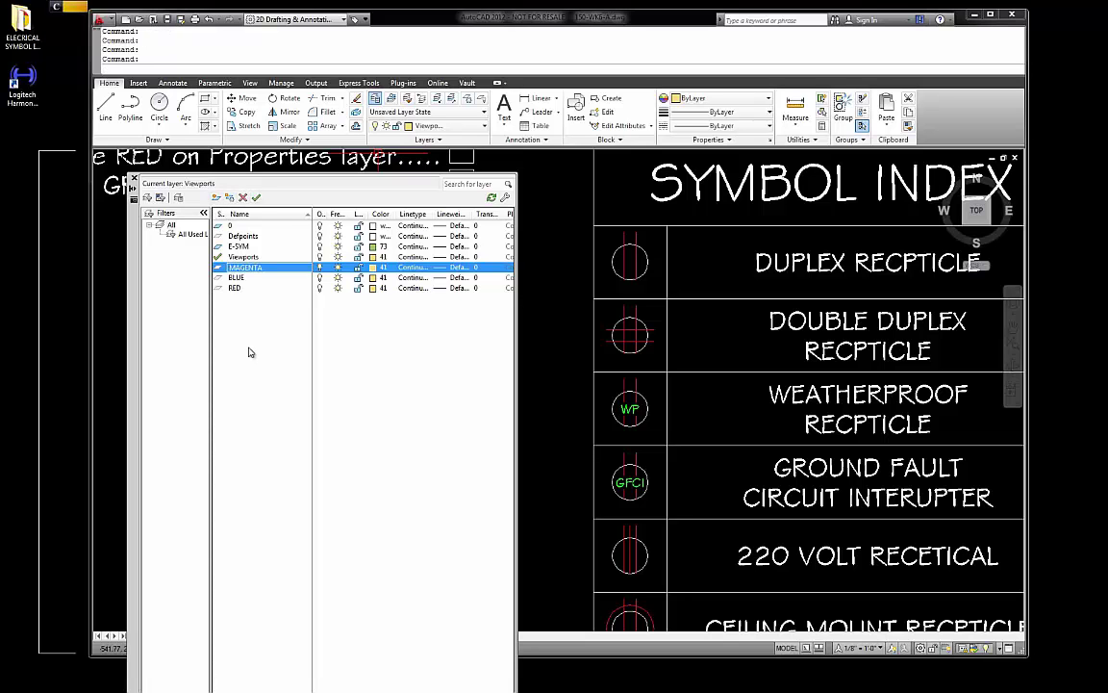
Set the MAGENTA layer's color to magenta and the BLUE layer's color to blue
click(373, 270)
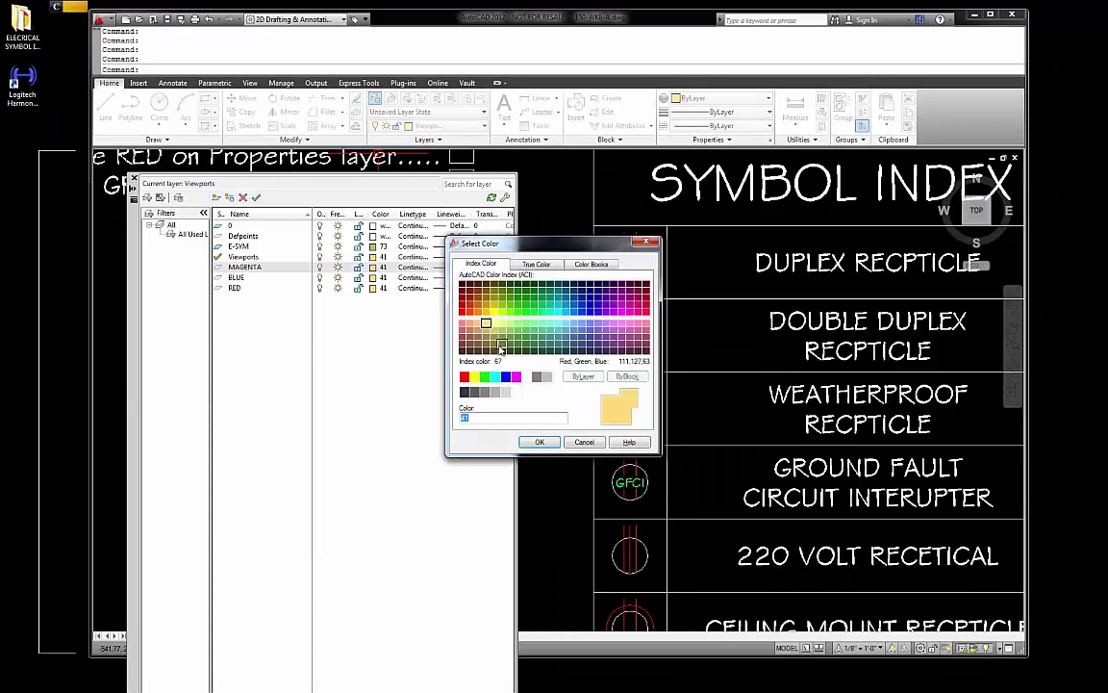
click(515, 376)
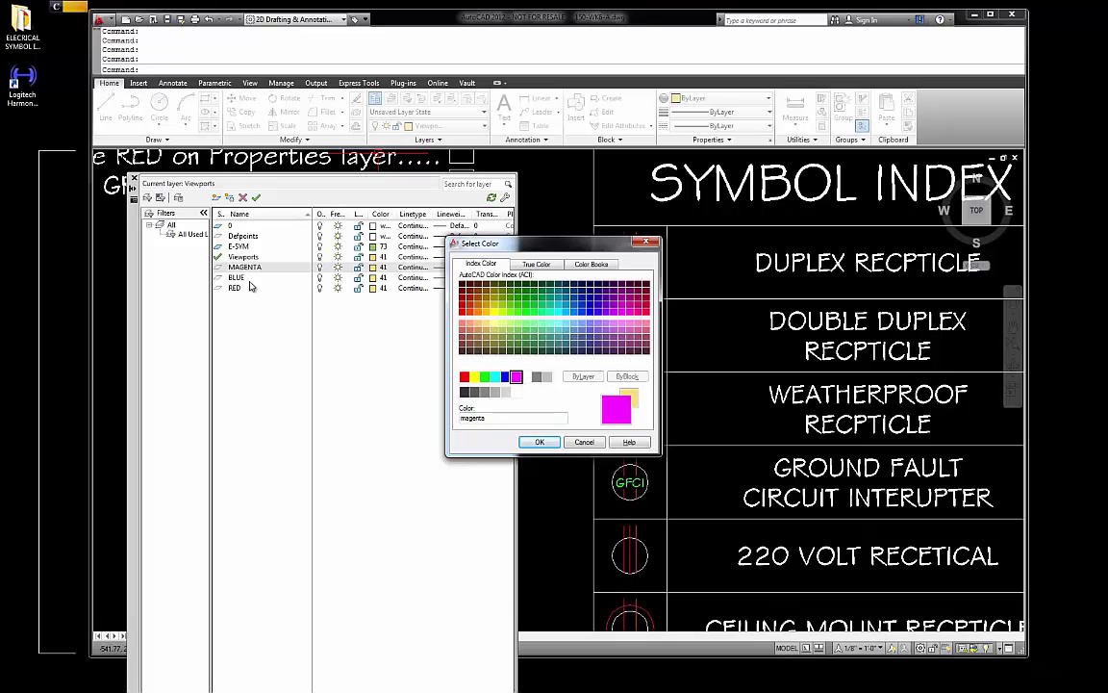
click(537, 441)
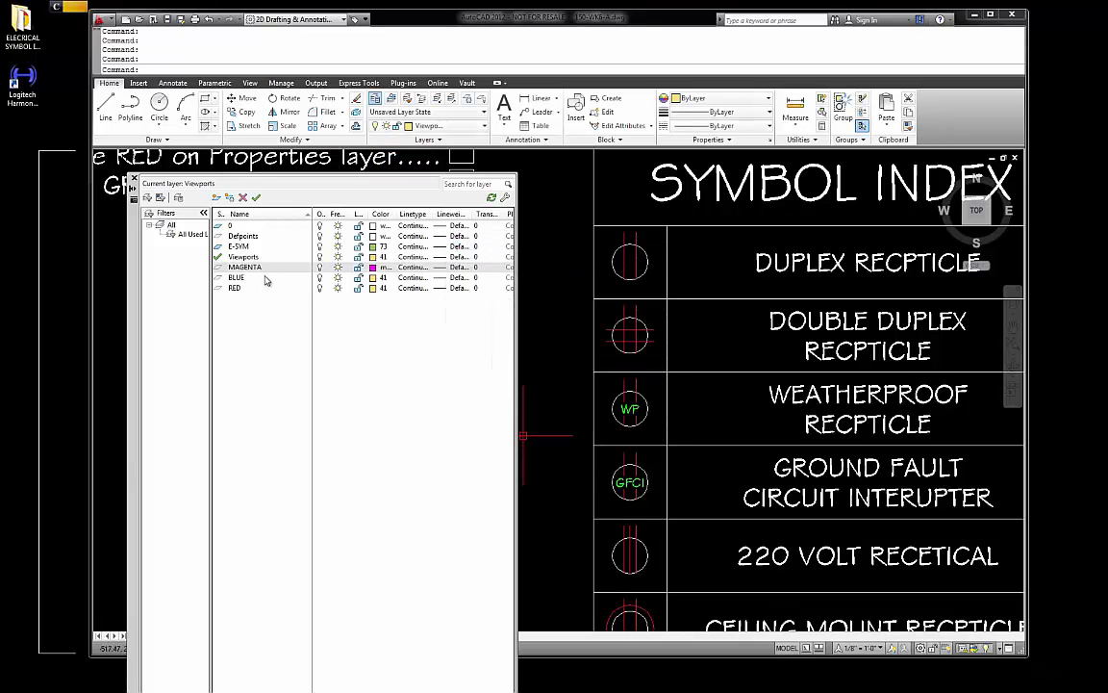
click(381, 280)
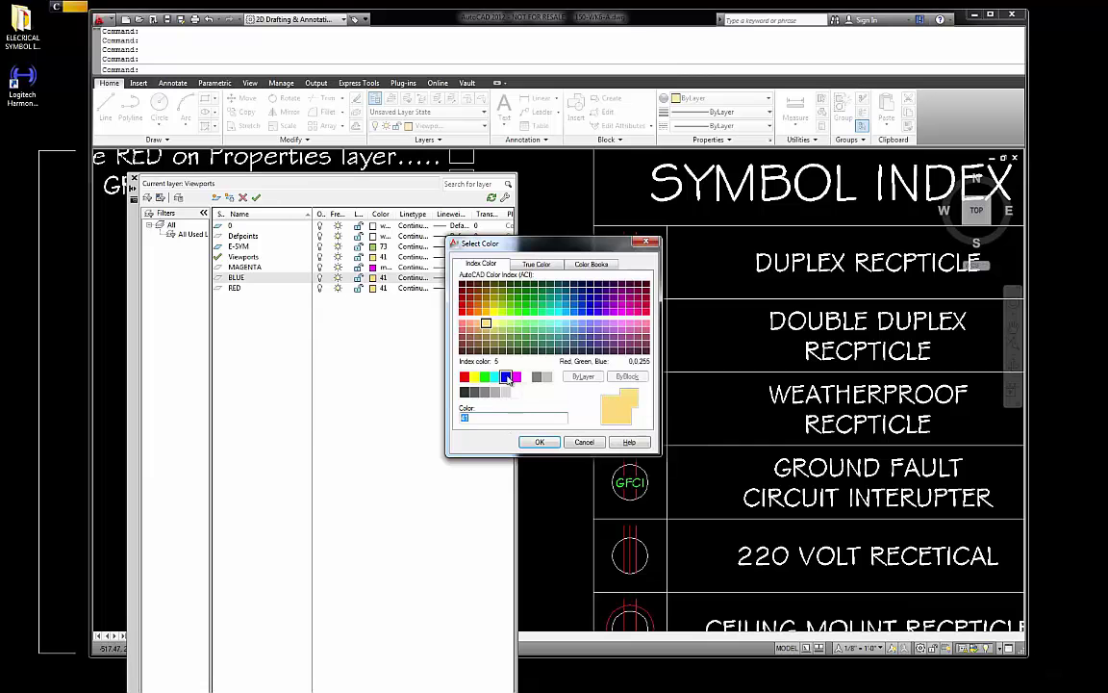
text(blue)
click(537, 442)
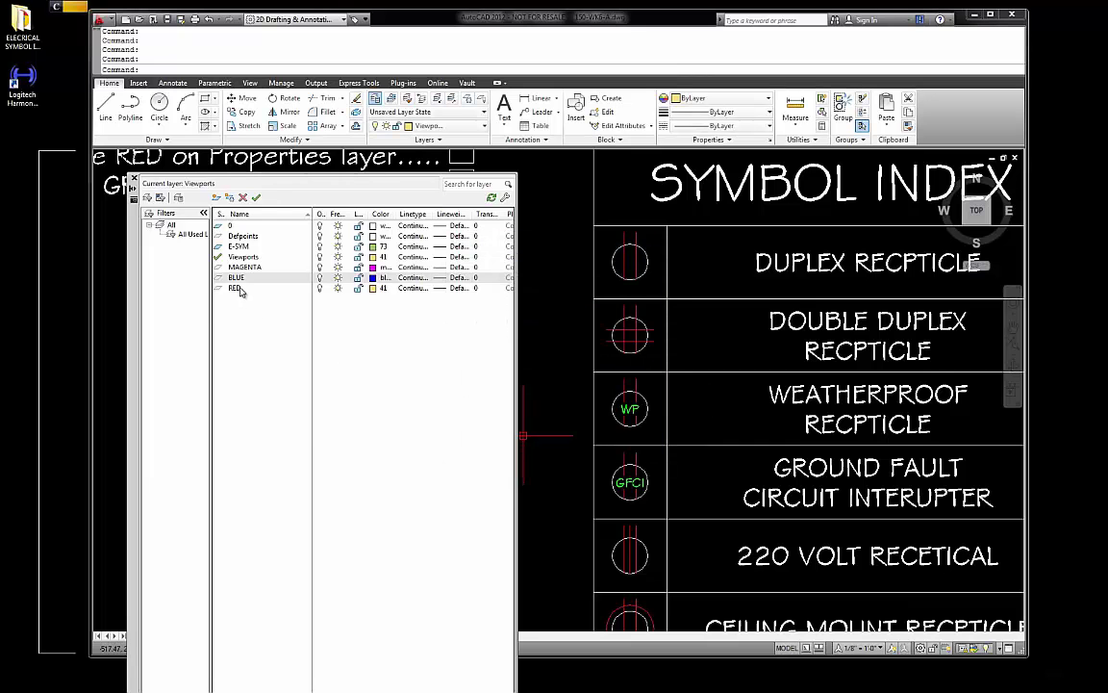
Set the RED layer's color to red and close the layer manager
click(240, 288)
click(371, 290)
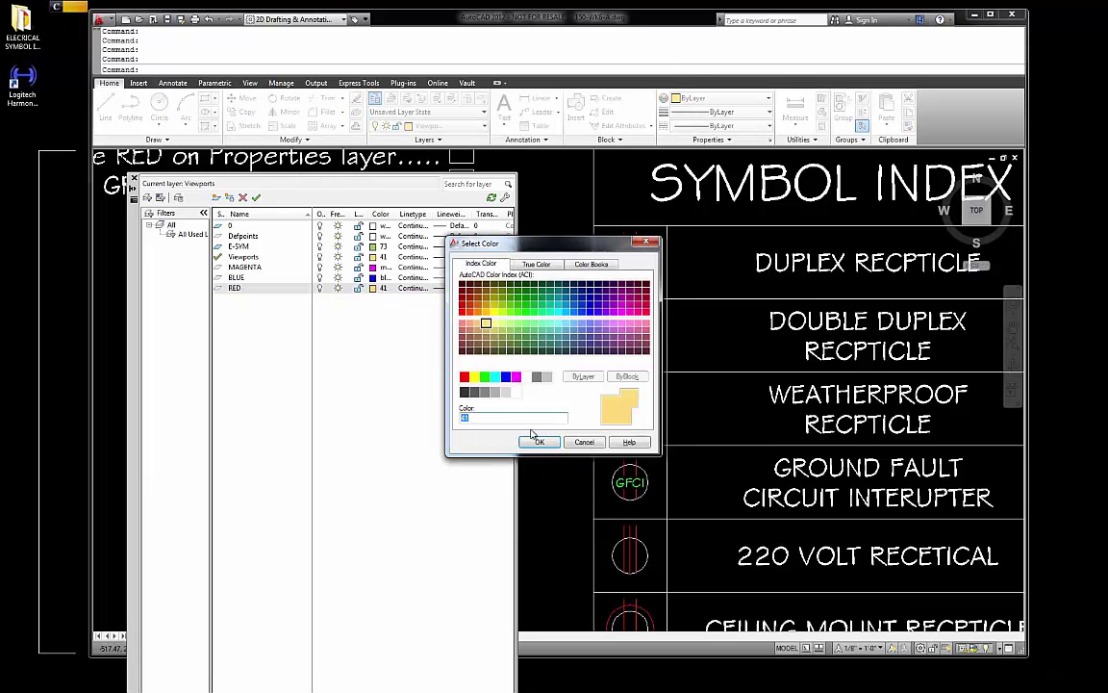
click(464, 376)
click(539, 442)
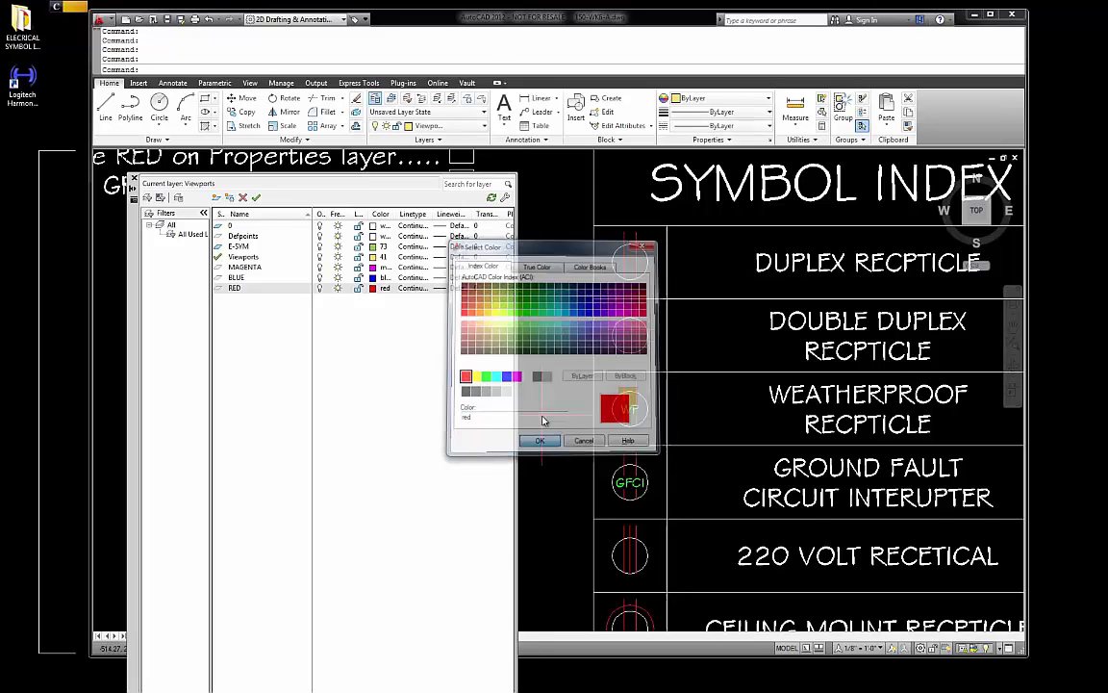
click(134, 182)
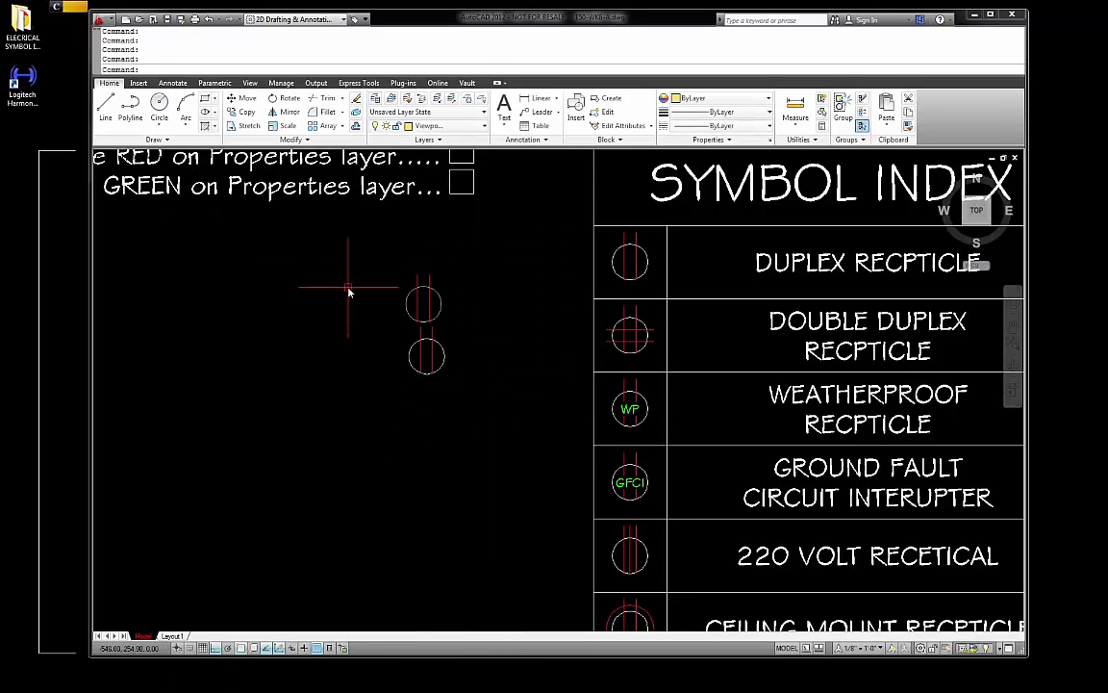
key(Escape)
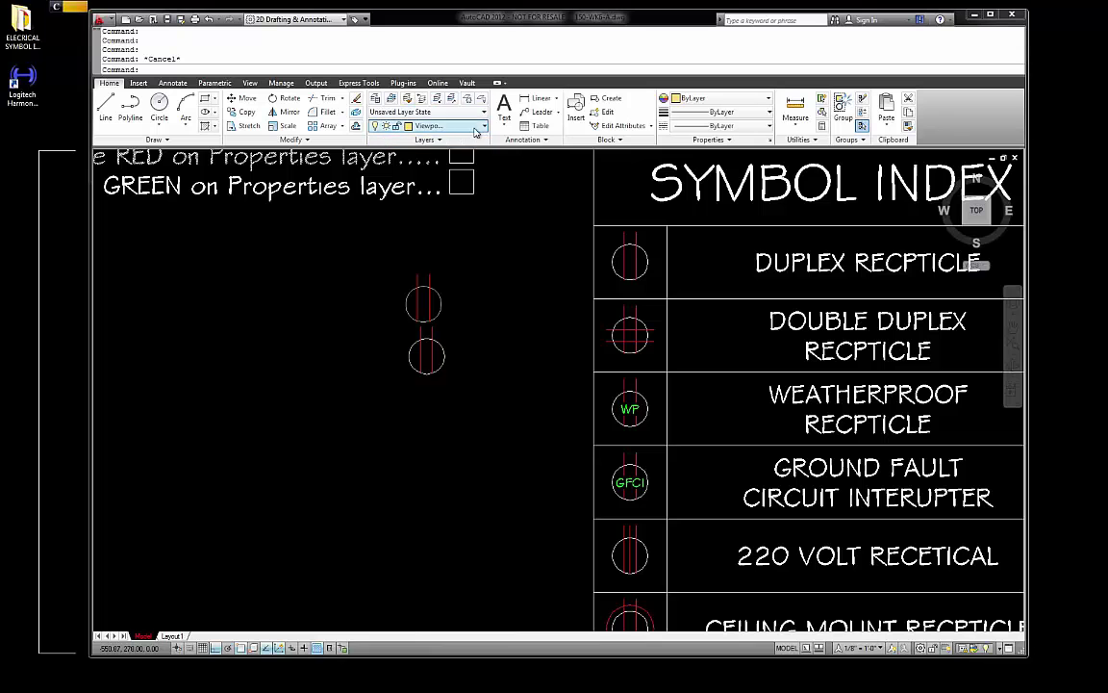
click(770, 100)
click(694, 98)
click(693, 98)
click(708, 113)
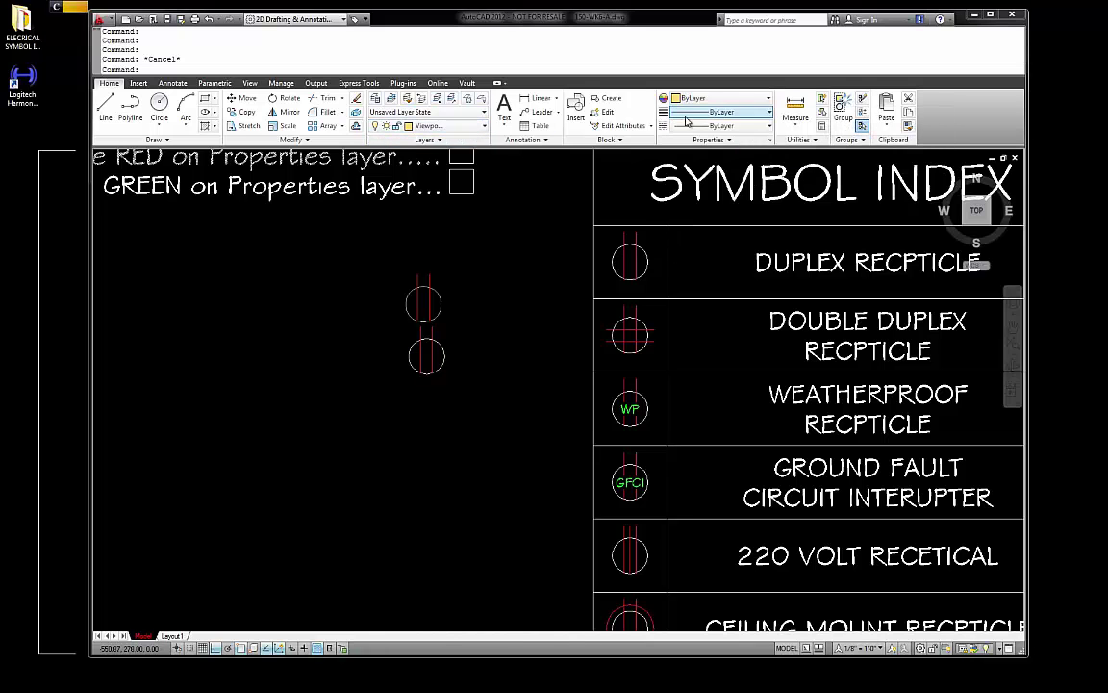
Make BLUE the current layer and insert an E-DUPLEX RECP block just below the two existing inserted ones
click(479, 130)
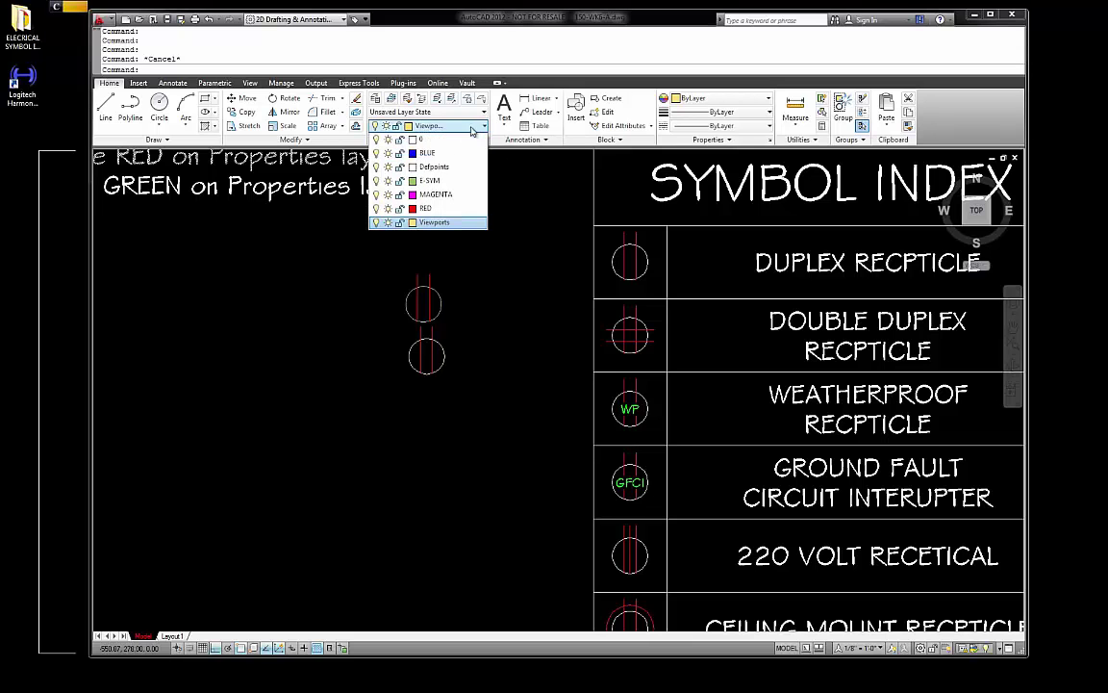
click(394, 143)
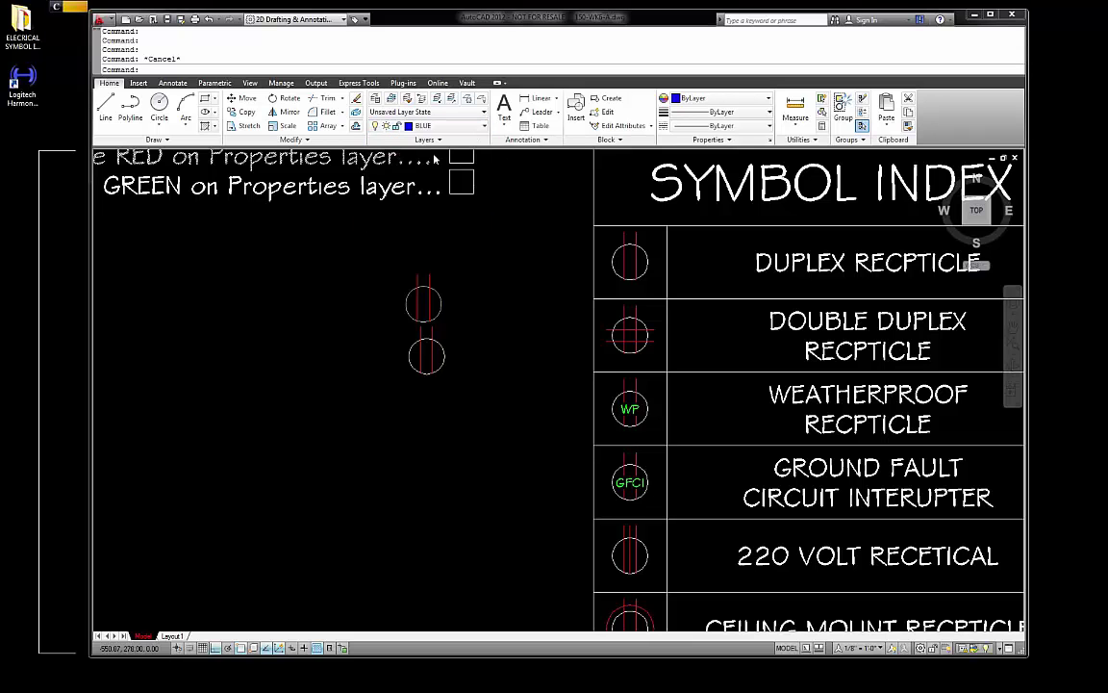
click(135, 83)
click(105, 106)
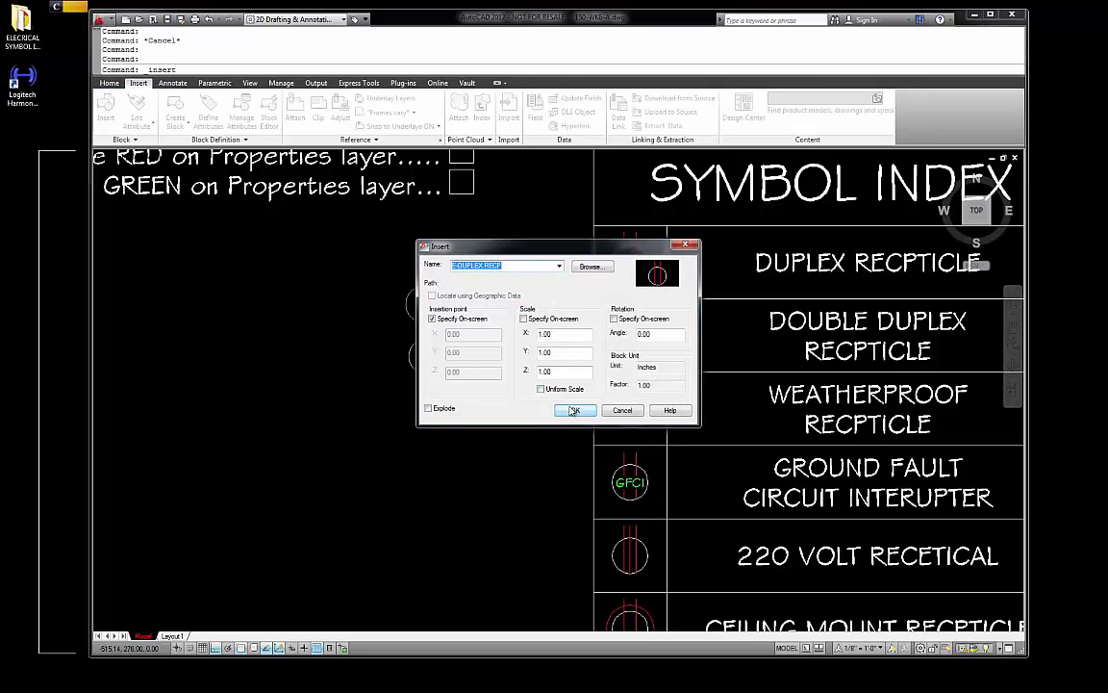
click(574, 411)
click(426, 412)
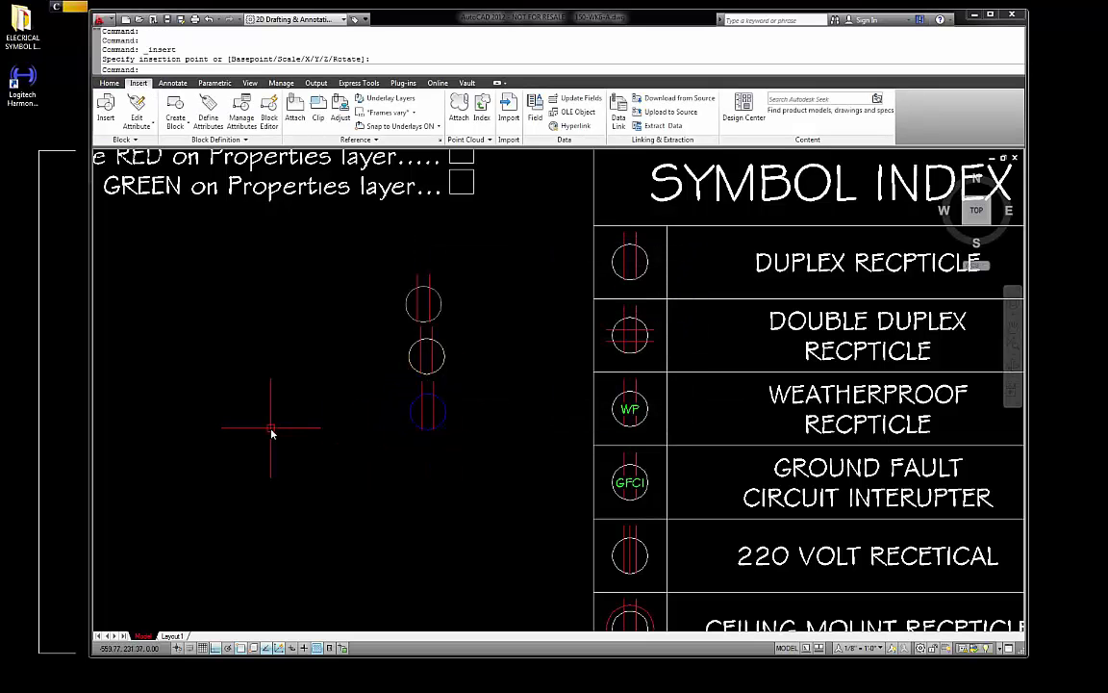
key(Escape)
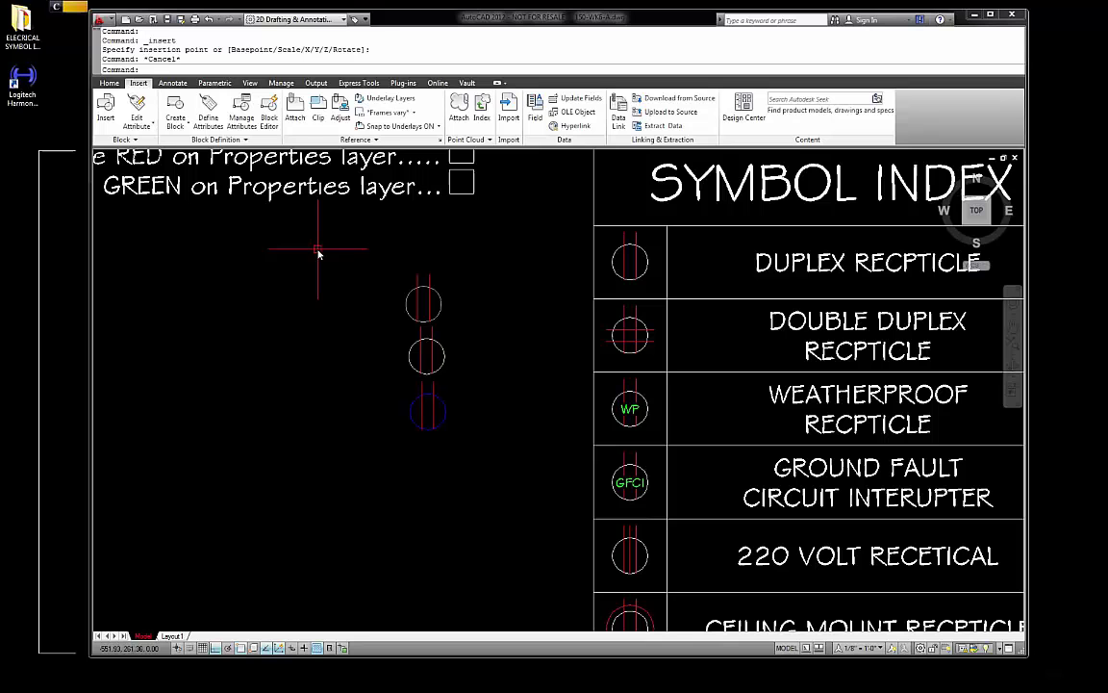
Make RED the current layer and insert an E-GFCI block to the left of the blue duplex block
click(109, 85)
click(433, 126)
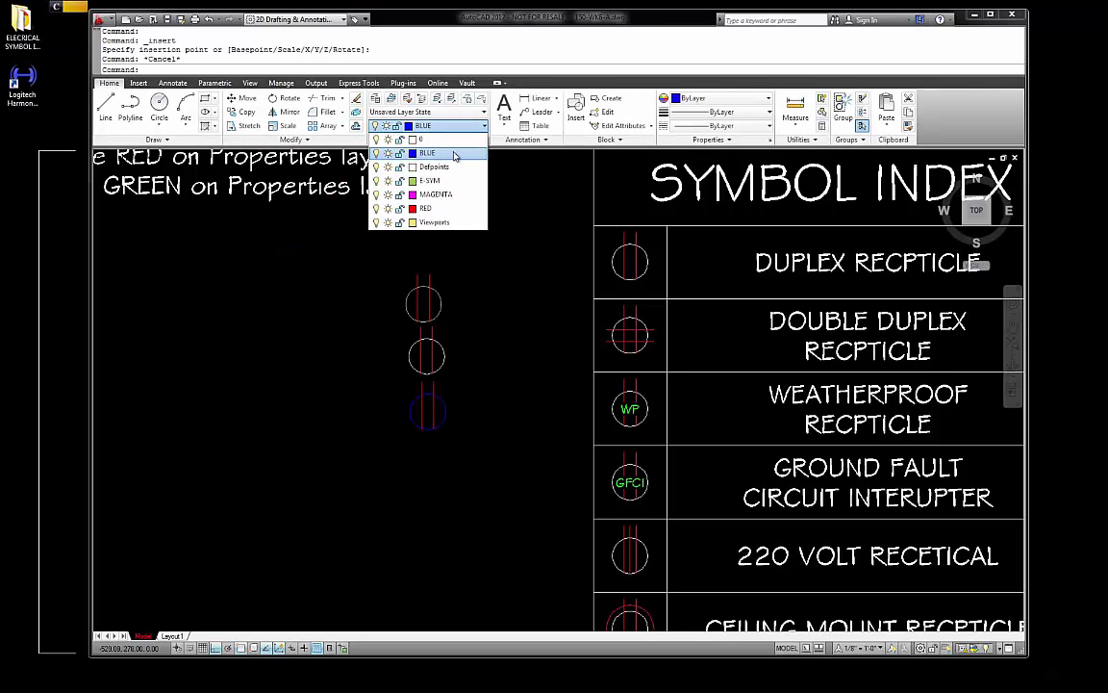
click(424, 208)
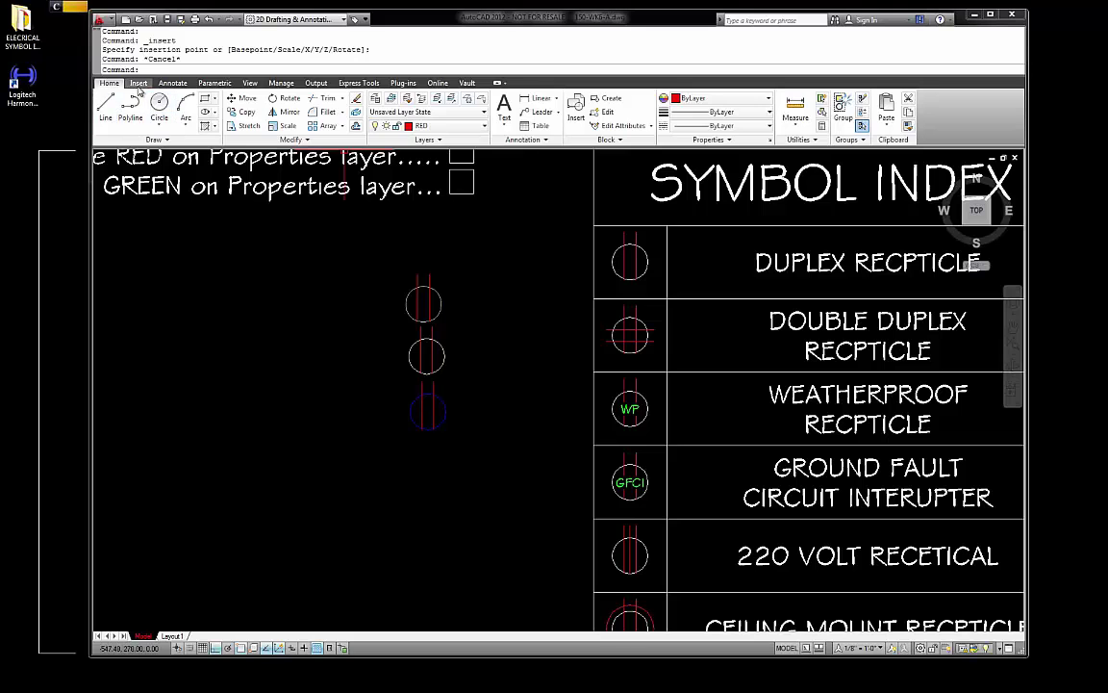
click(138, 84)
click(106, 108)
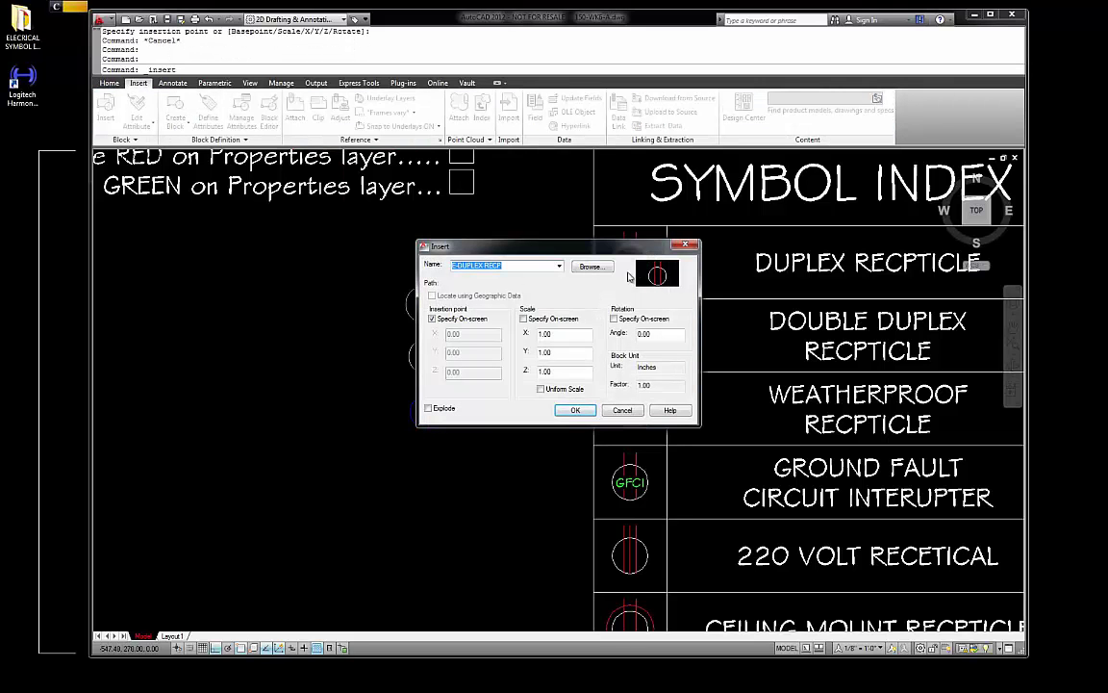
click(559, 266)
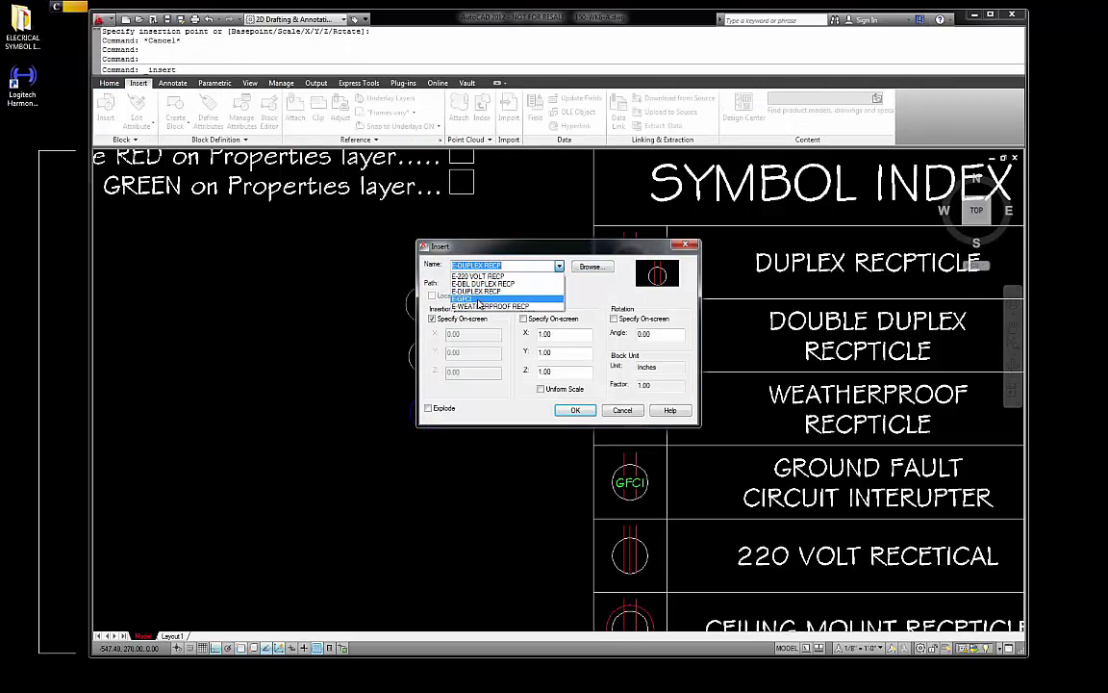
click(479, 298)
click(573, 410)
click(335, 417)
key(Escape)
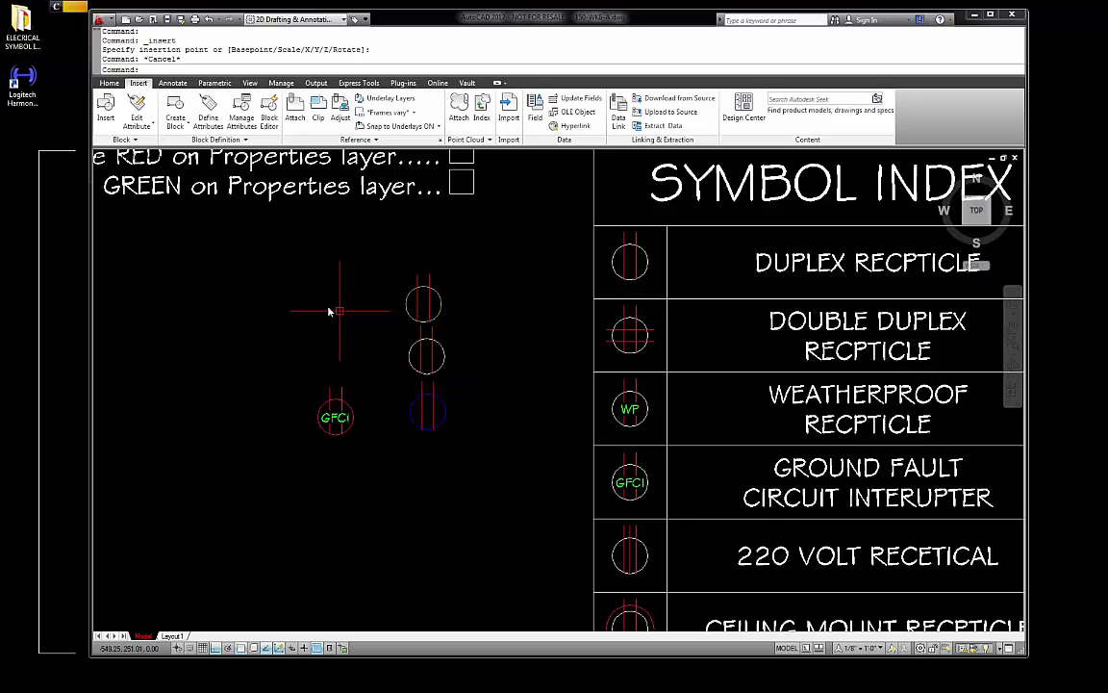
Make MAGENTA the current layer and insert an E-WEATHERPROOF RECP block below the blue duplex block
click(105, 113)
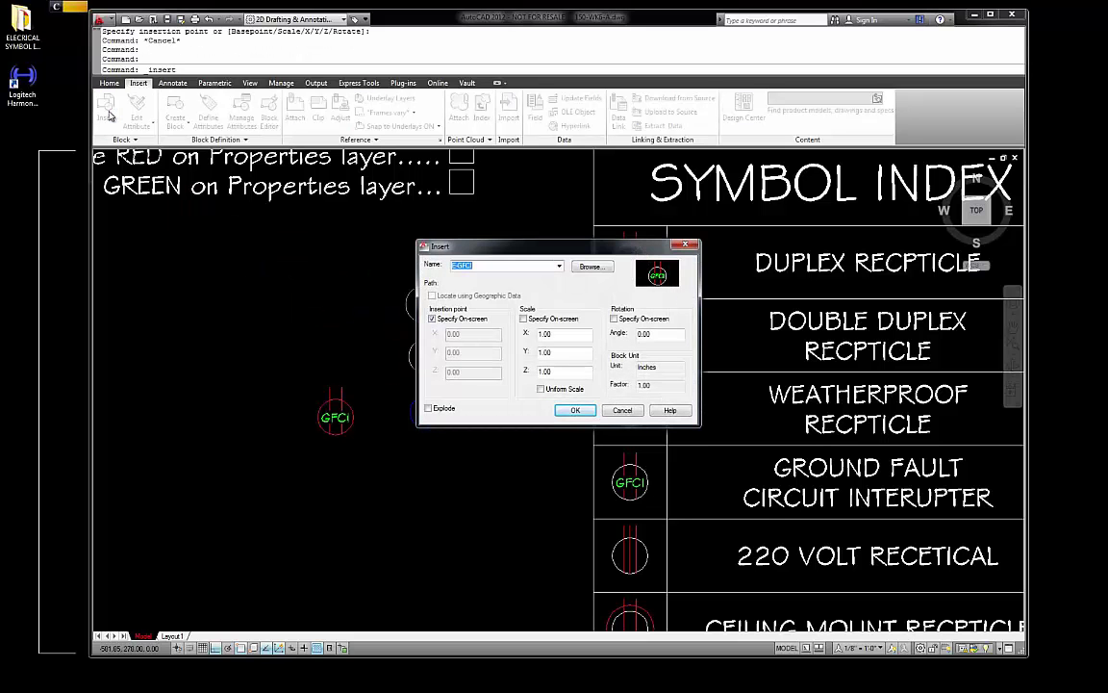
key(Escape)
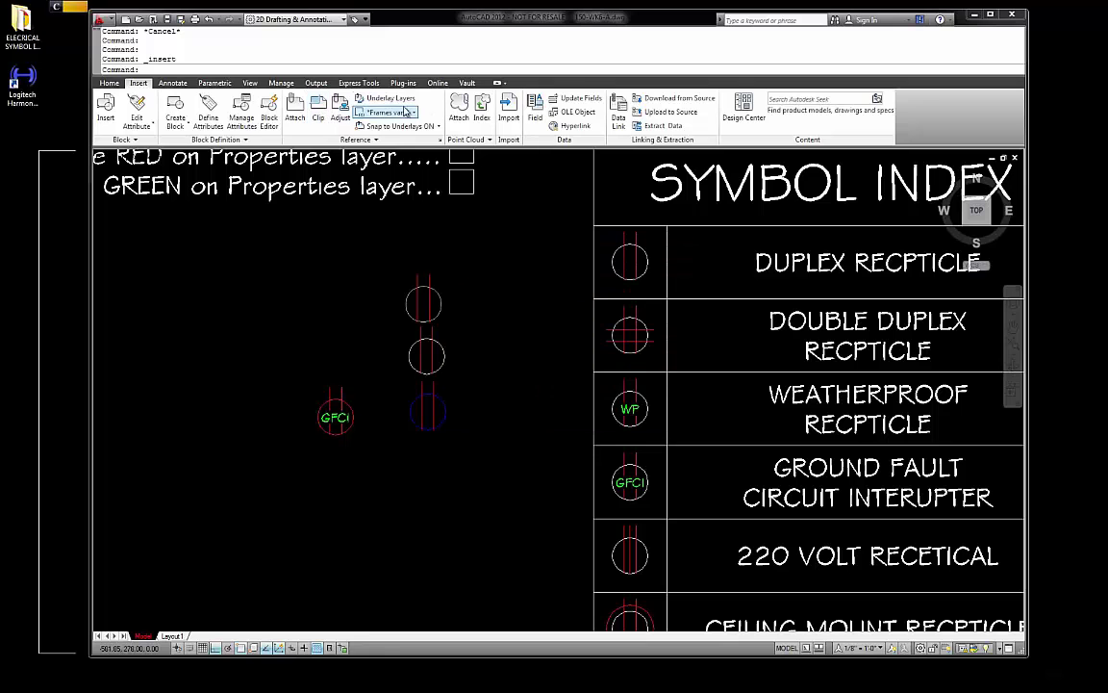
click(110, 84)
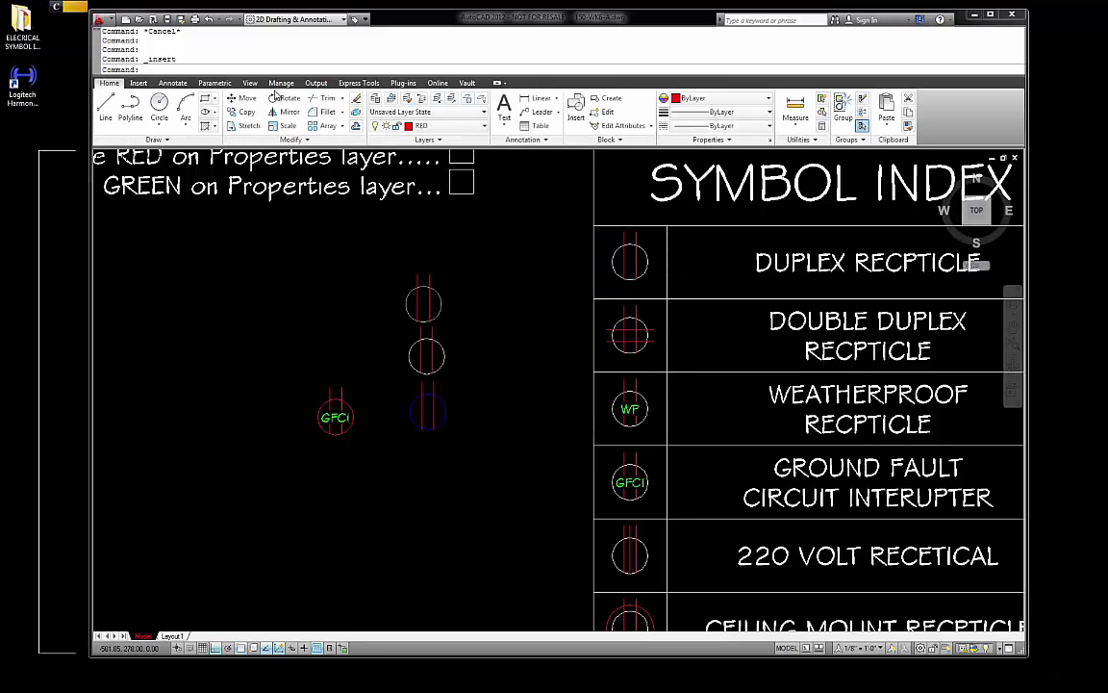
click(472, 127)
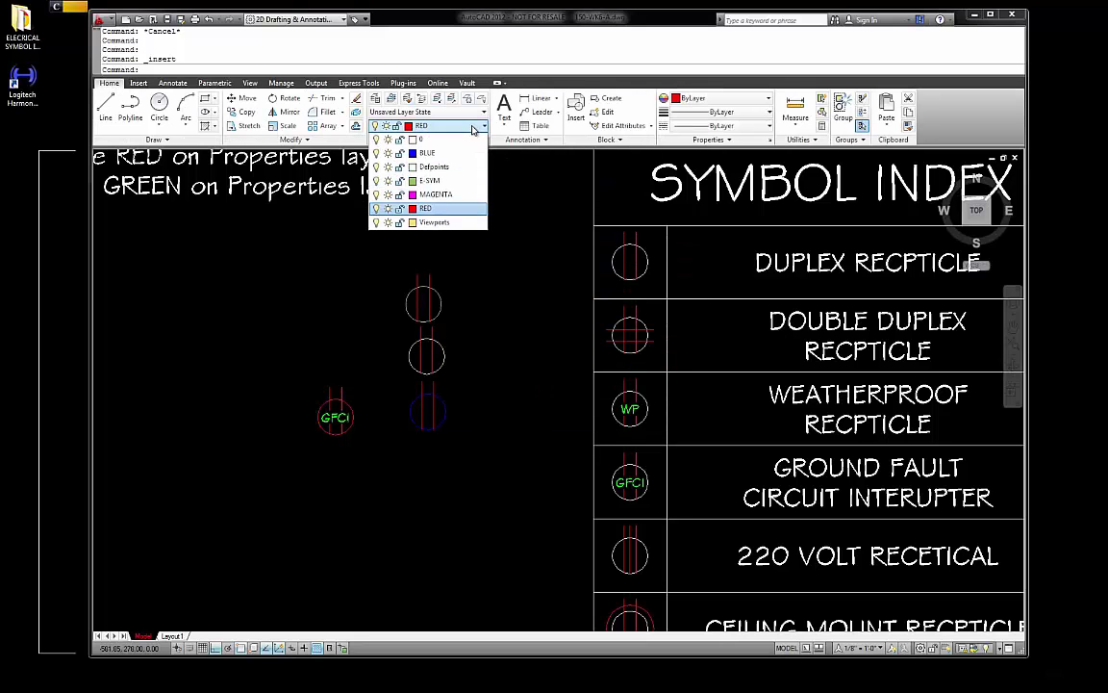
click(437, 198)
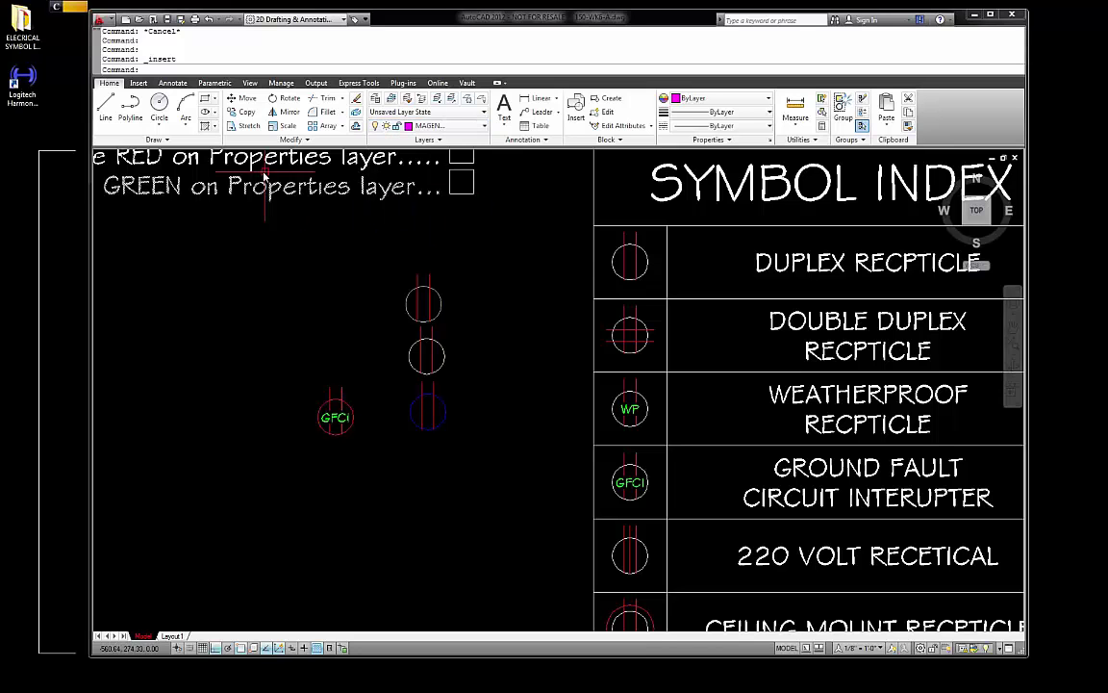
click(139, 84)
click(106, 107)
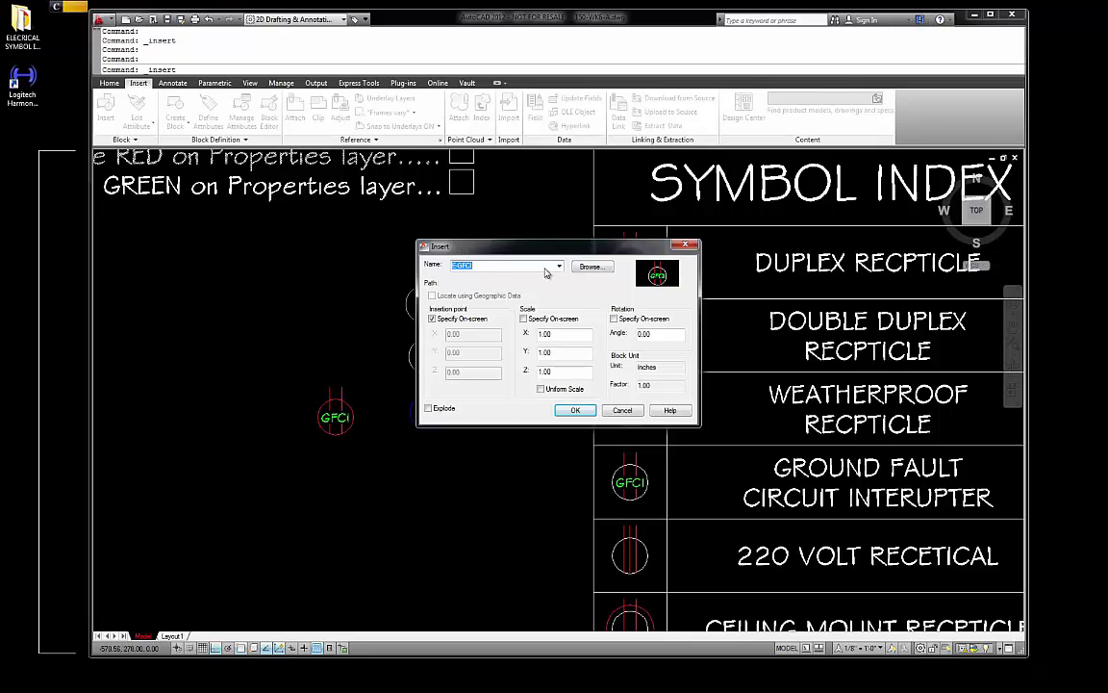
click(559, 268)
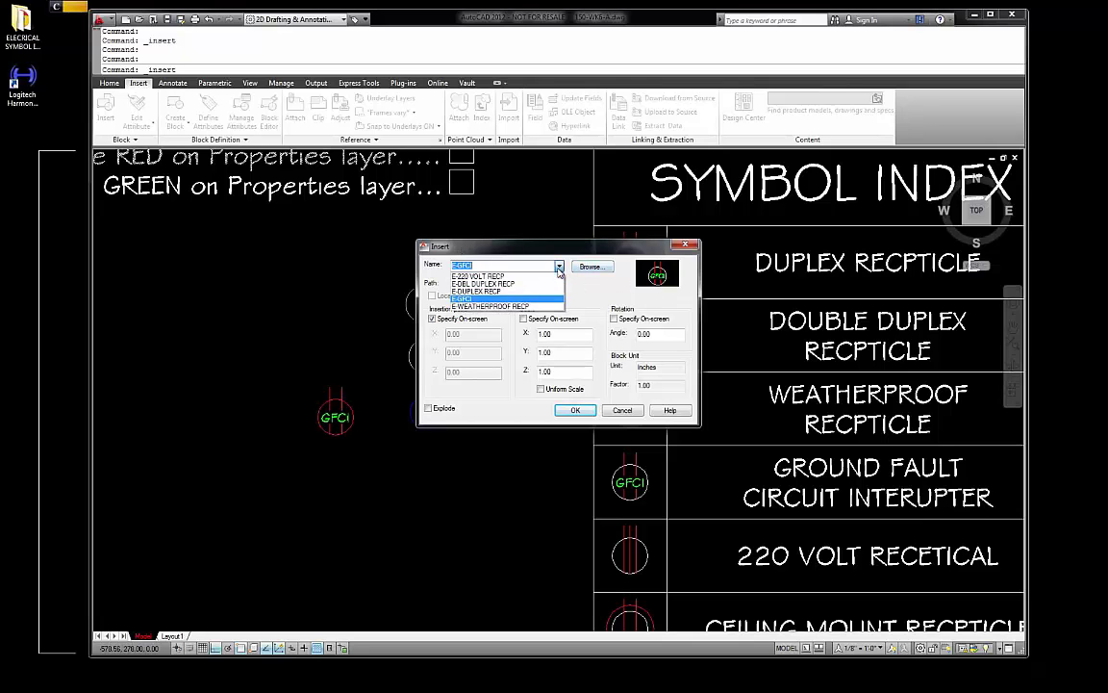
click(490, 290)
click(575, 411)
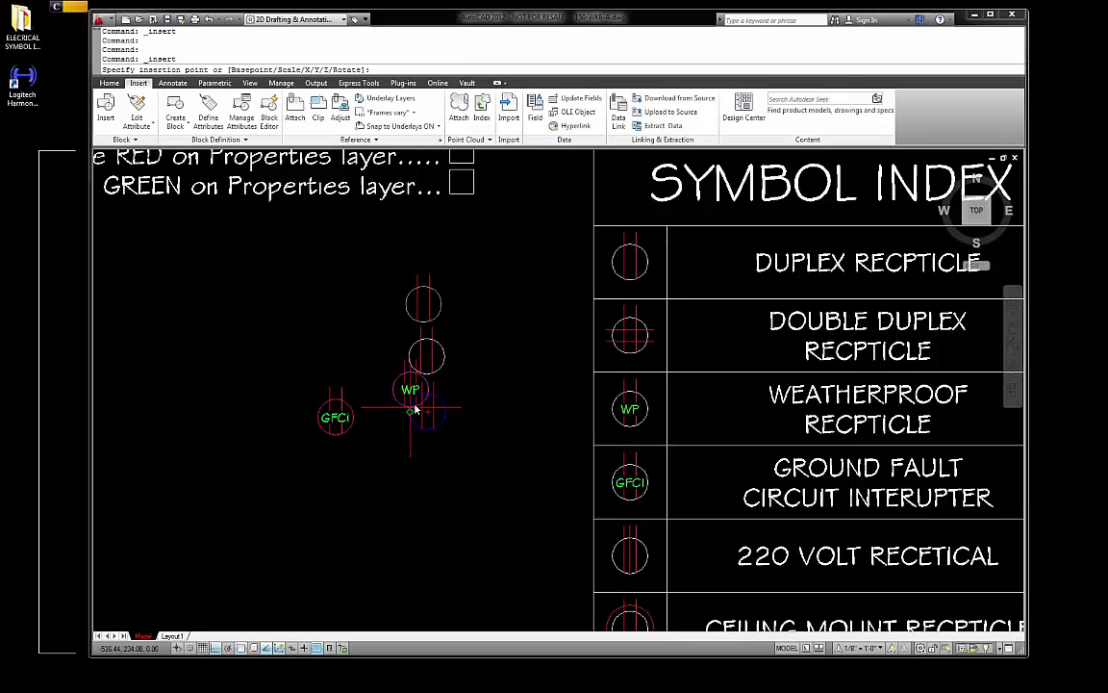
click(426, 470)
key(Escape)
Erase all the test blocks inserted beside the symbol index
scroll(452, 457, up, 4)
scroll(363, 433, down, 5)
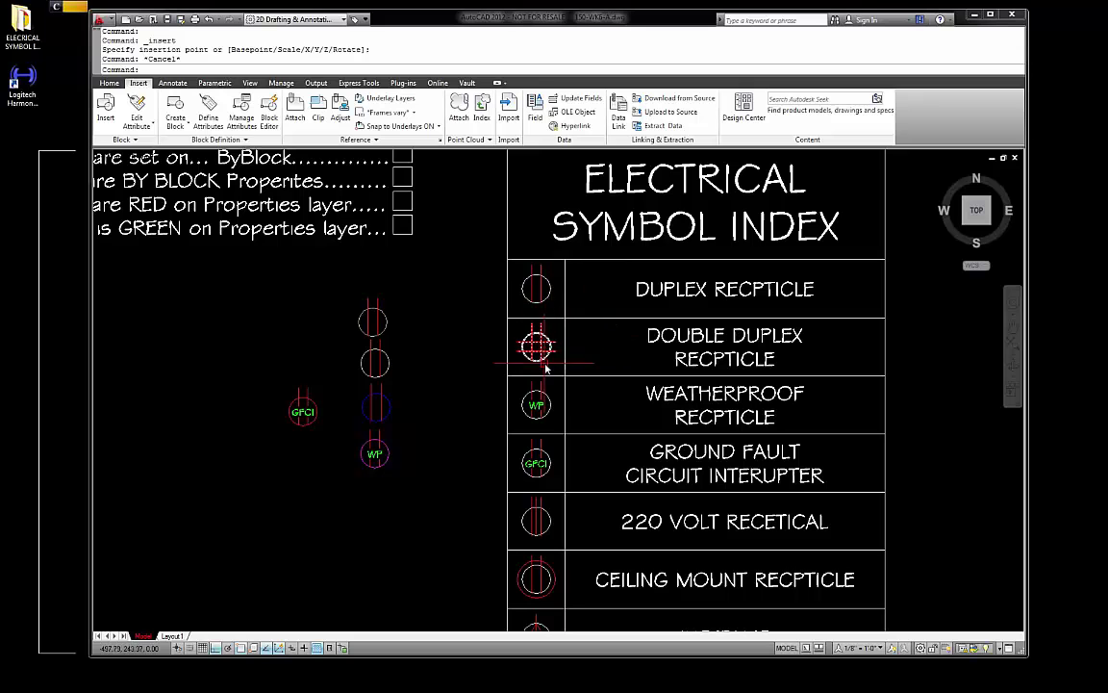
click(428, 507)
click(276, 300)
key(Delete)
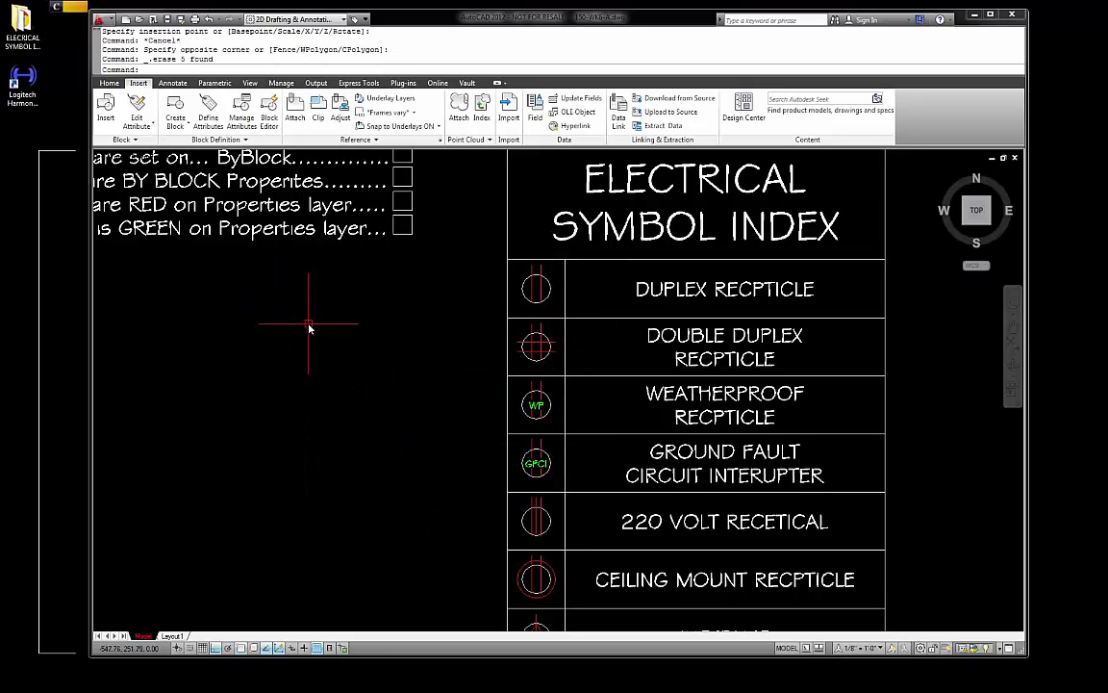
Make layer 0 current and set the object color to ByBlock
click(109, 83)
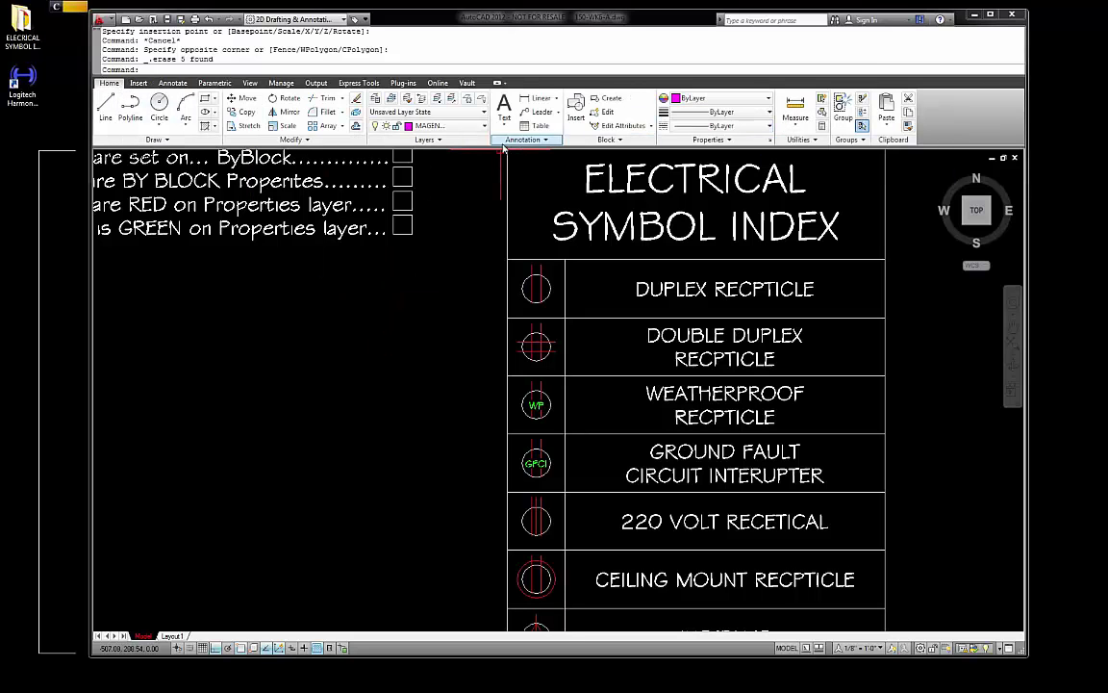
click(484, 126)
click(483, 126)
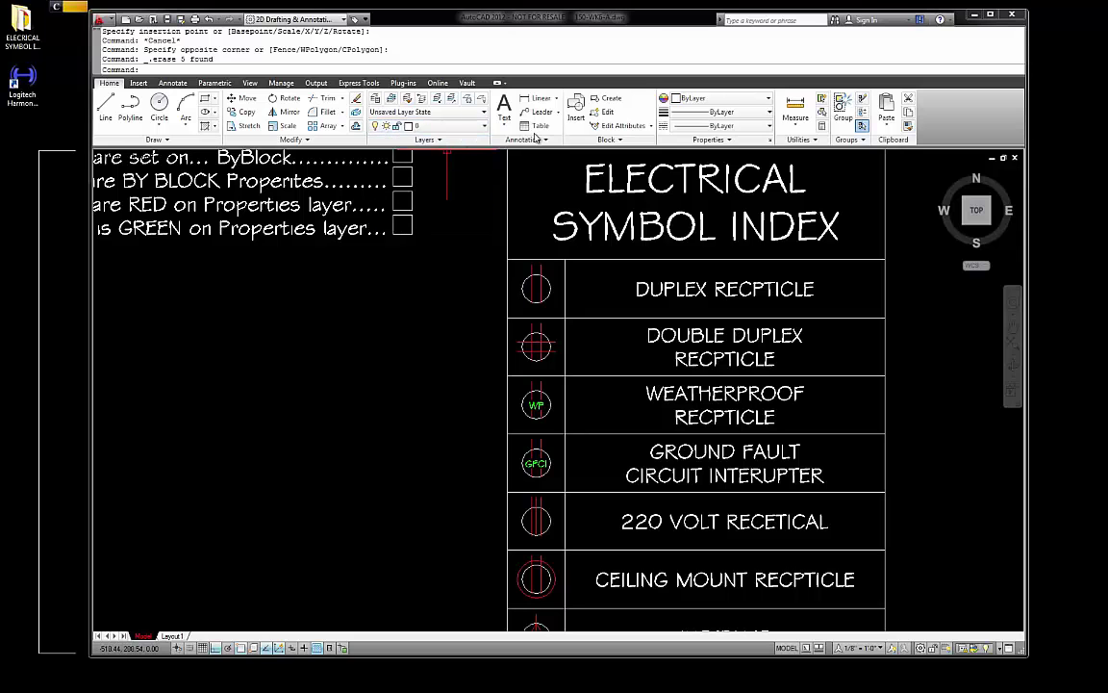
click(766, 100)
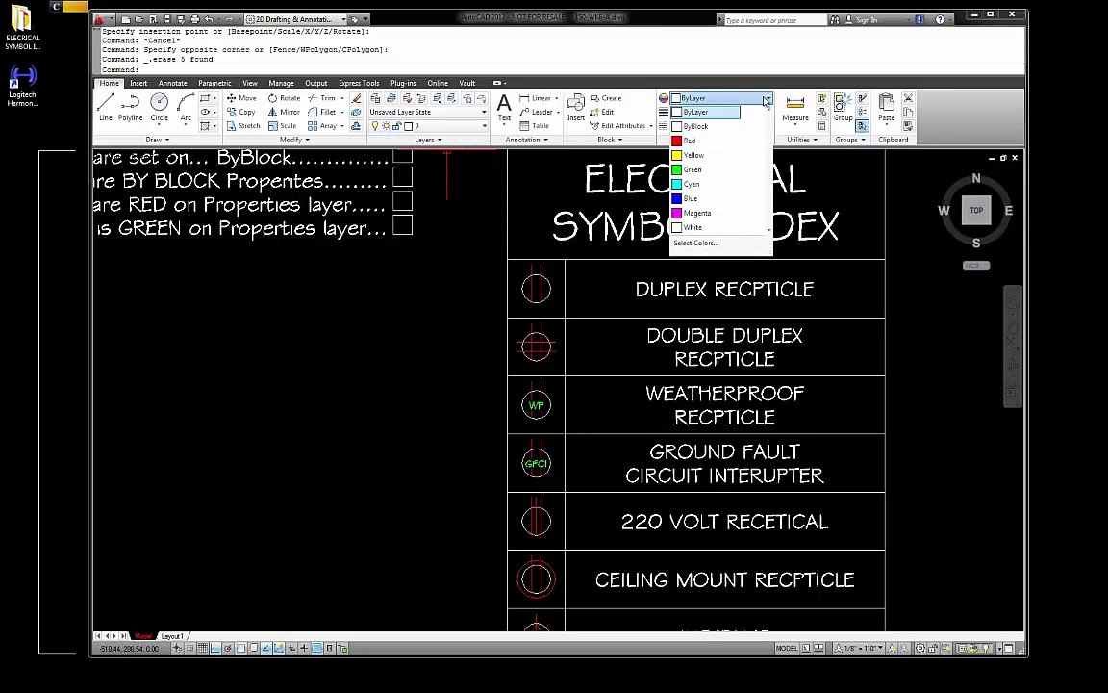
click(707, 108)
key(Escape)
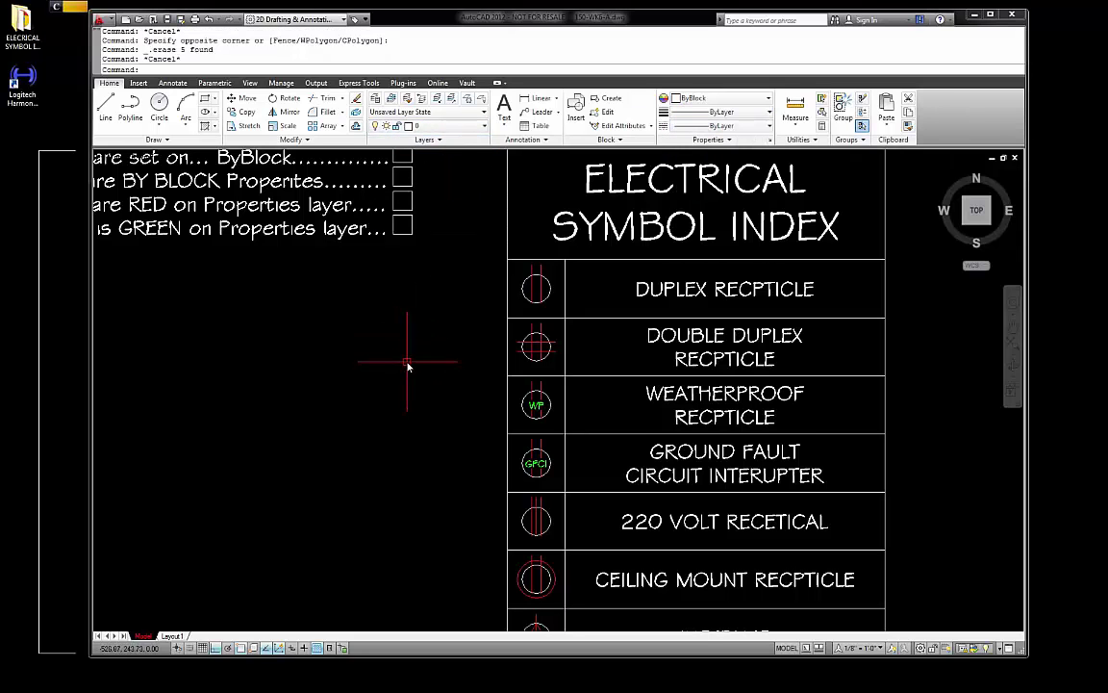
Check whether the 220 volt receptacle symbol in the index is already a block
scroll(376, 286, down, 6)
scroll(436, 355, up, 4)
scroll(435, 355, up, 1)
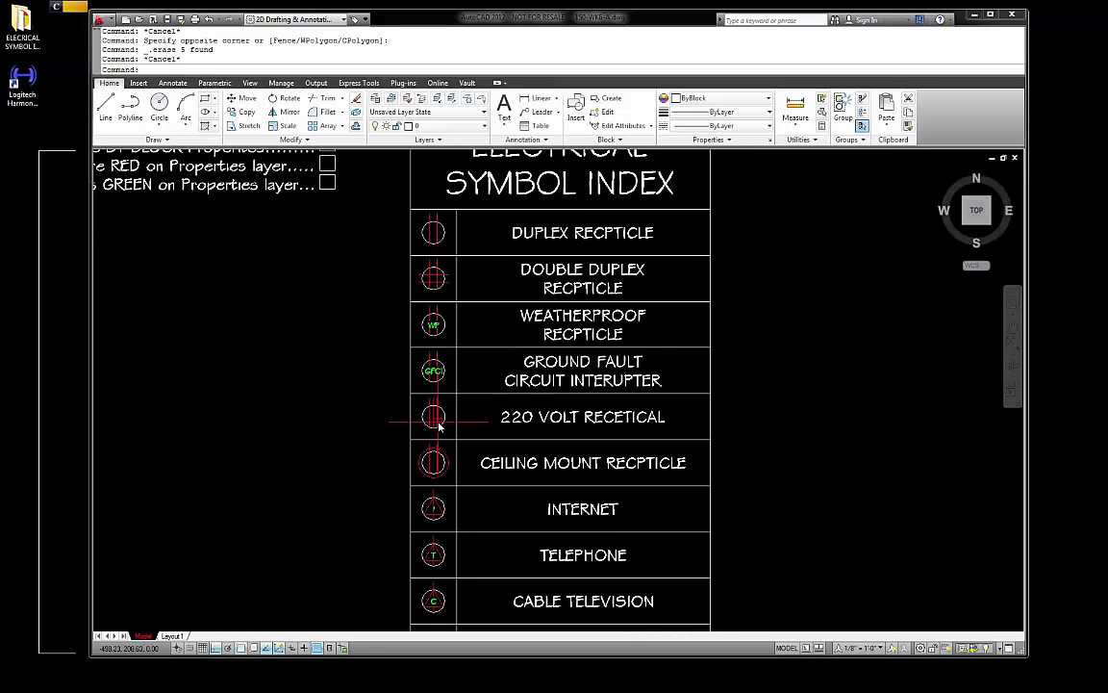
scroll(435, 413, up, 1)
click(450, 411)
scroll(438, 424, down, 2)
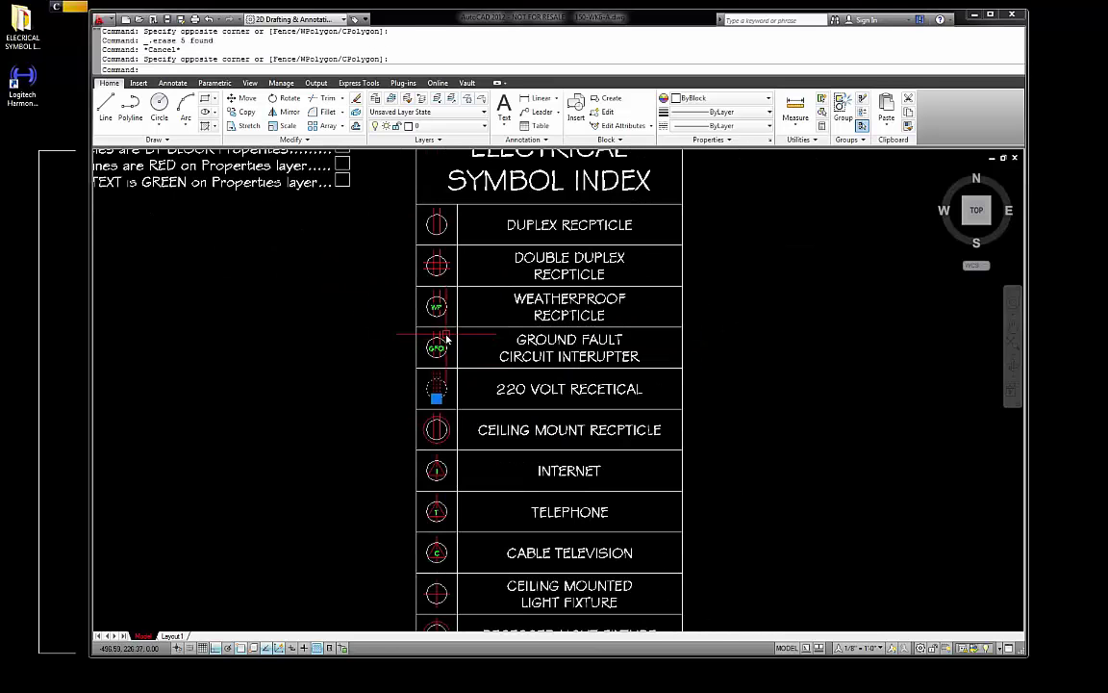
key(Escape)
Define the ceiling mount receptacle symbol as block E-CEILING MOUNT RECP, with its base point at the outer circle's bottom quadrant
scroll(452, 471, up, 1)
scroll(419, 440, up, 1)
click(452, 424)
key(Escape)
key(Return)
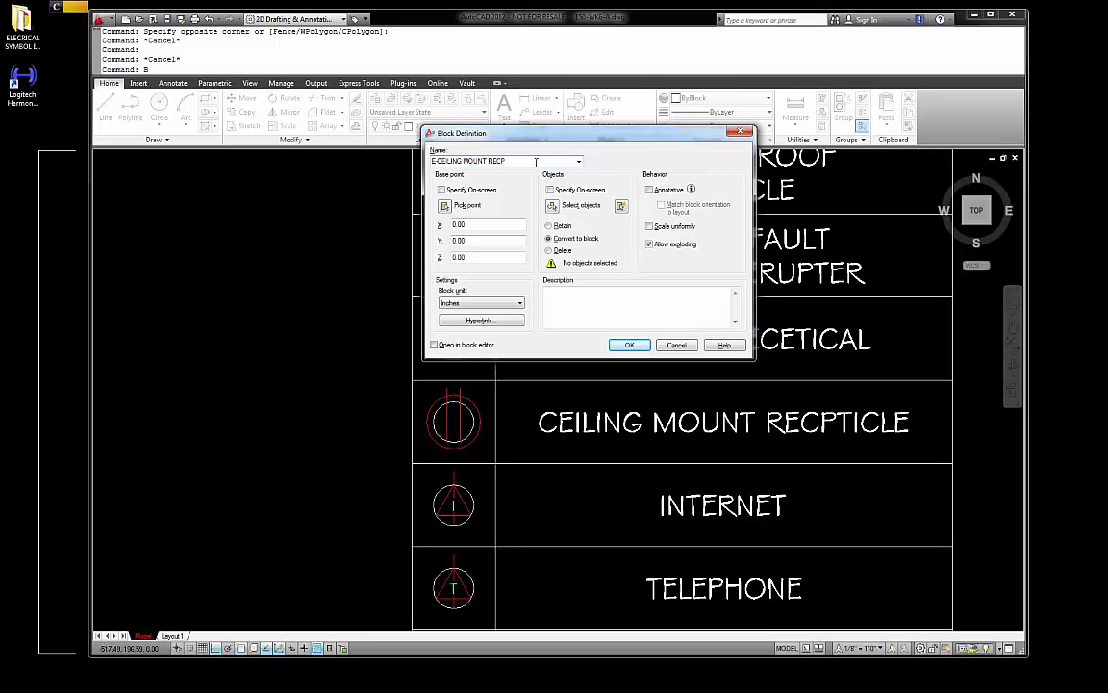
click(552, 205)
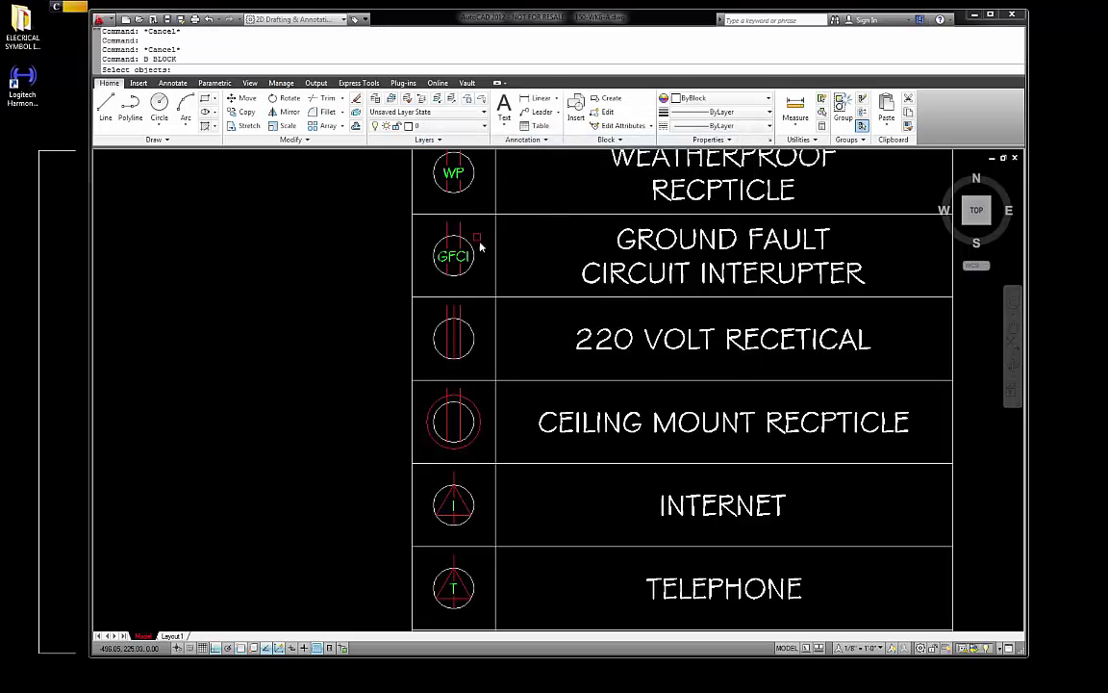
click(485, 451)
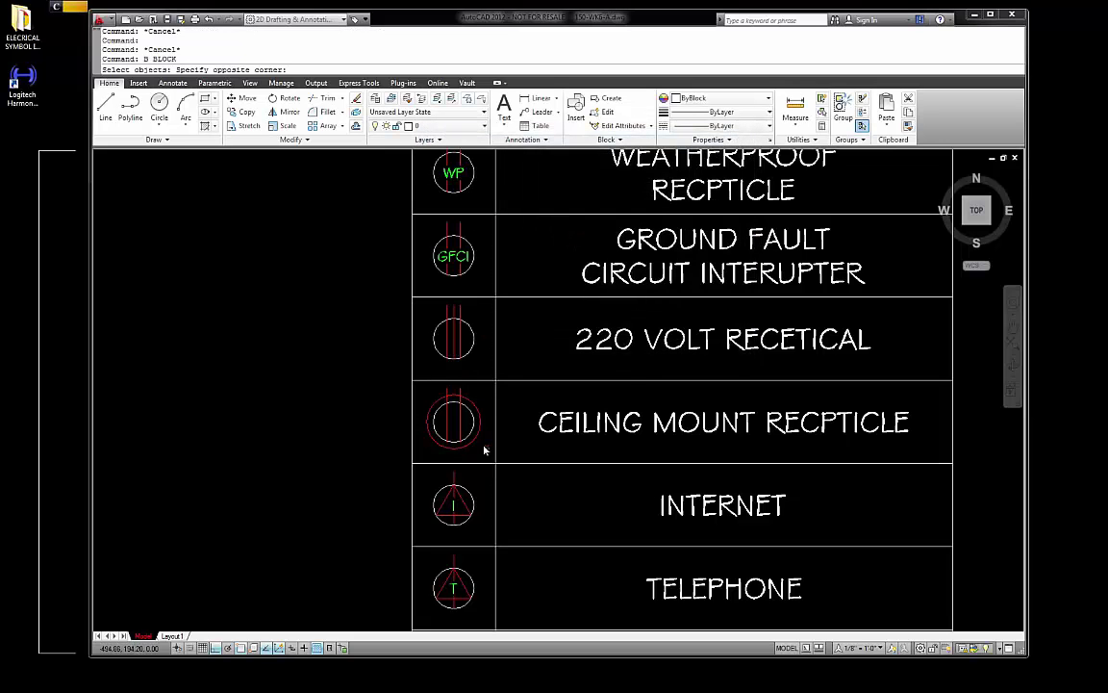
click(426, 390)
key(Return)
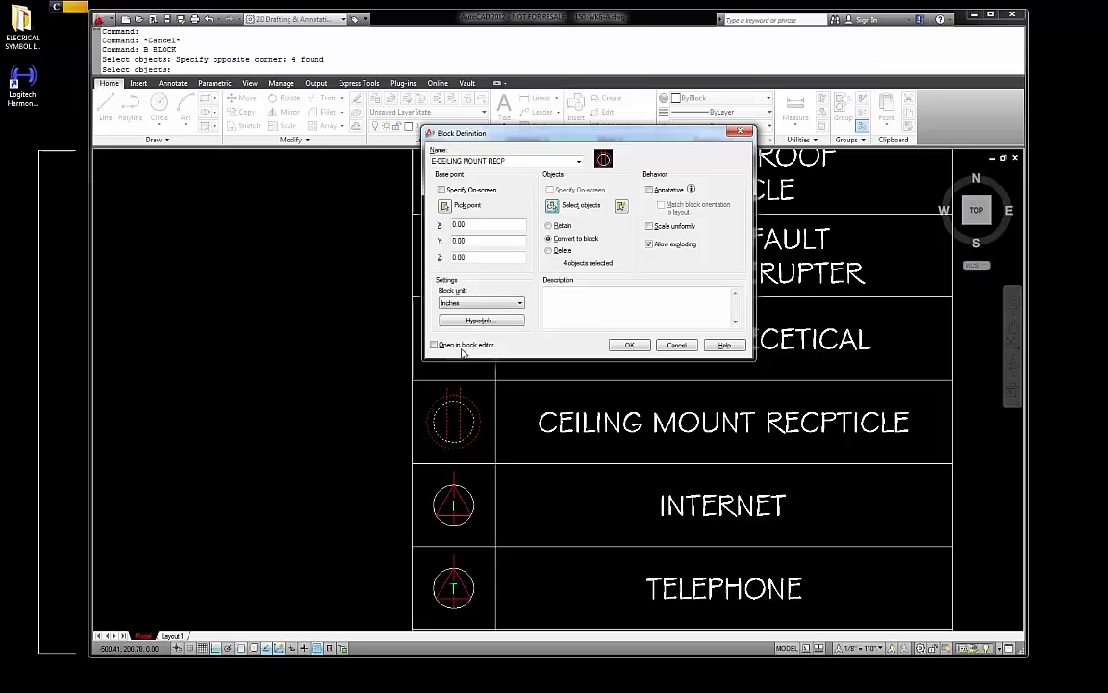
click(443, 205)
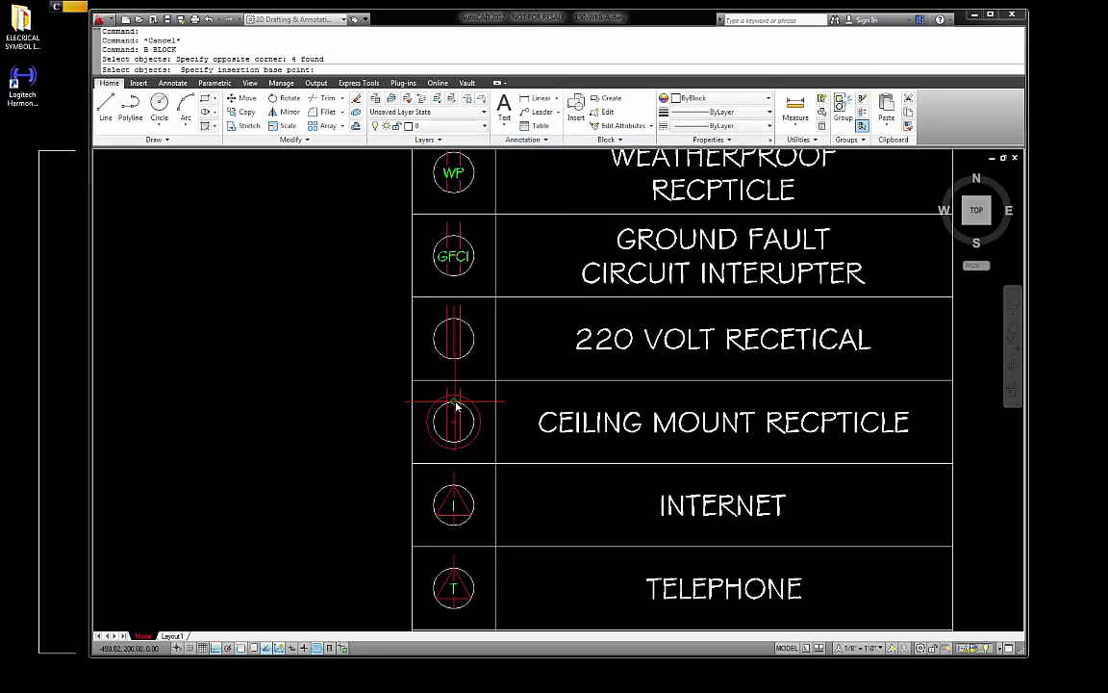
click(456, 452)
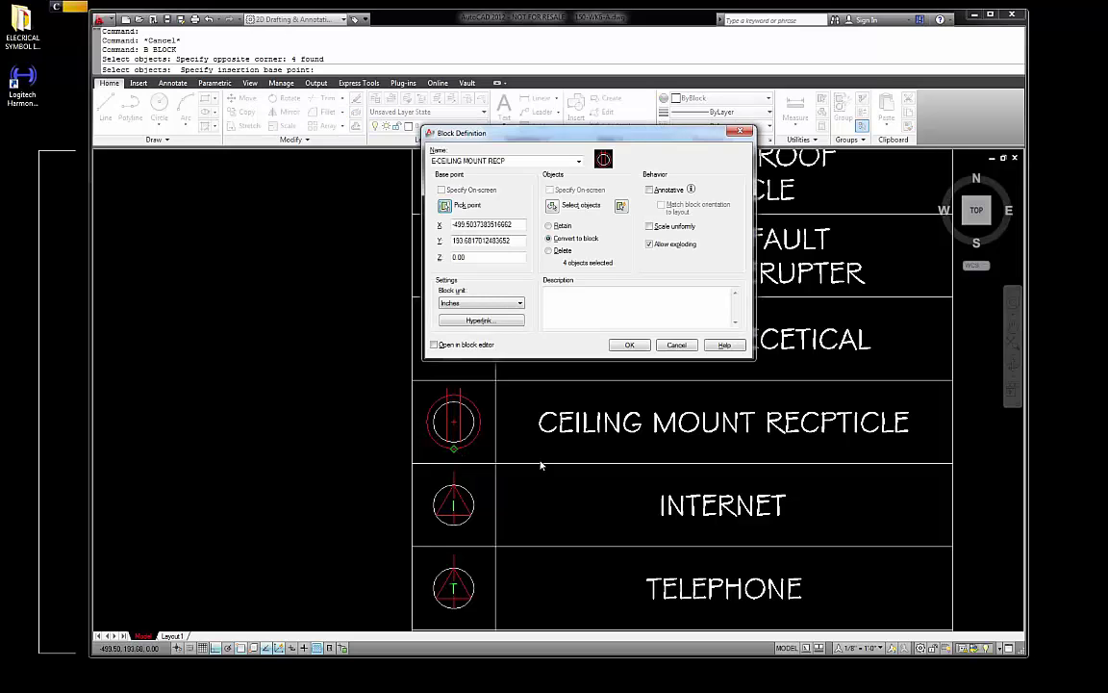
click(666, 346)
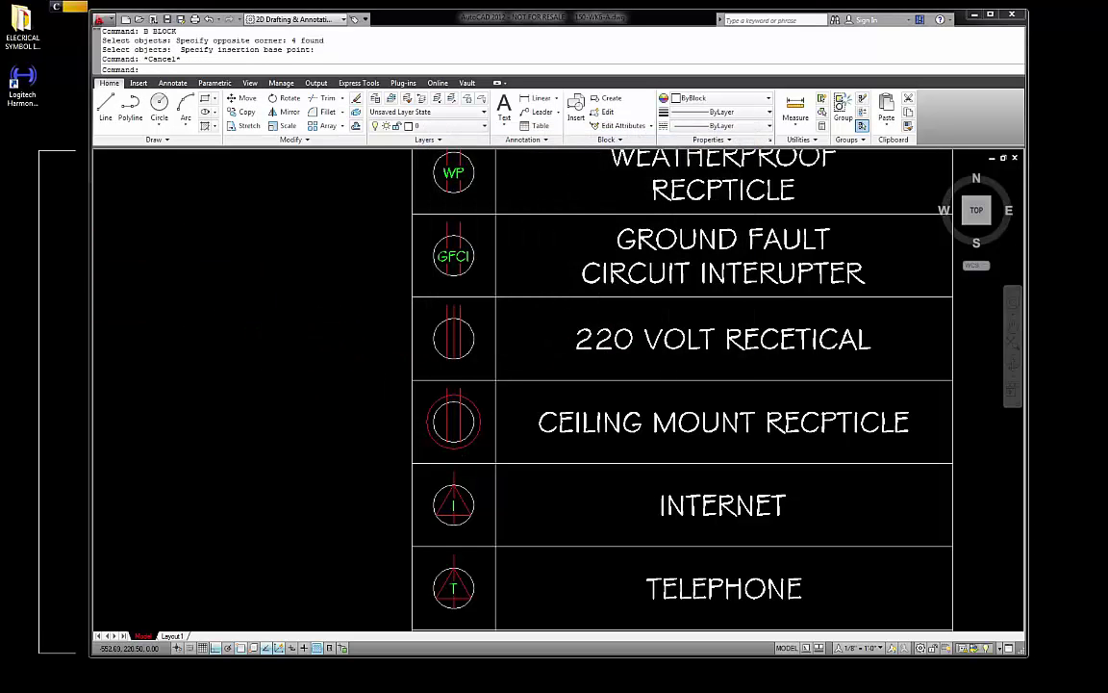
Switch to the 150-WK6-Elec-Sym-Index-HO.pdf handout to consult the symbol index, and move its window clear of the drawing
key(super+d)
key(super+d)
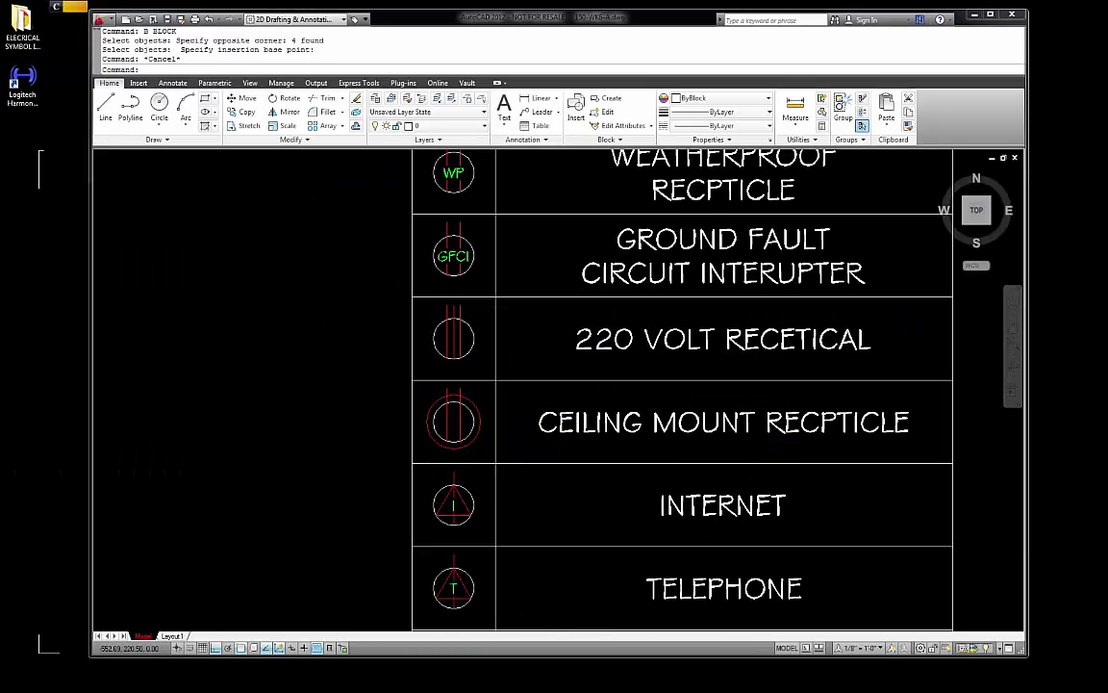
key(alt+Tab)
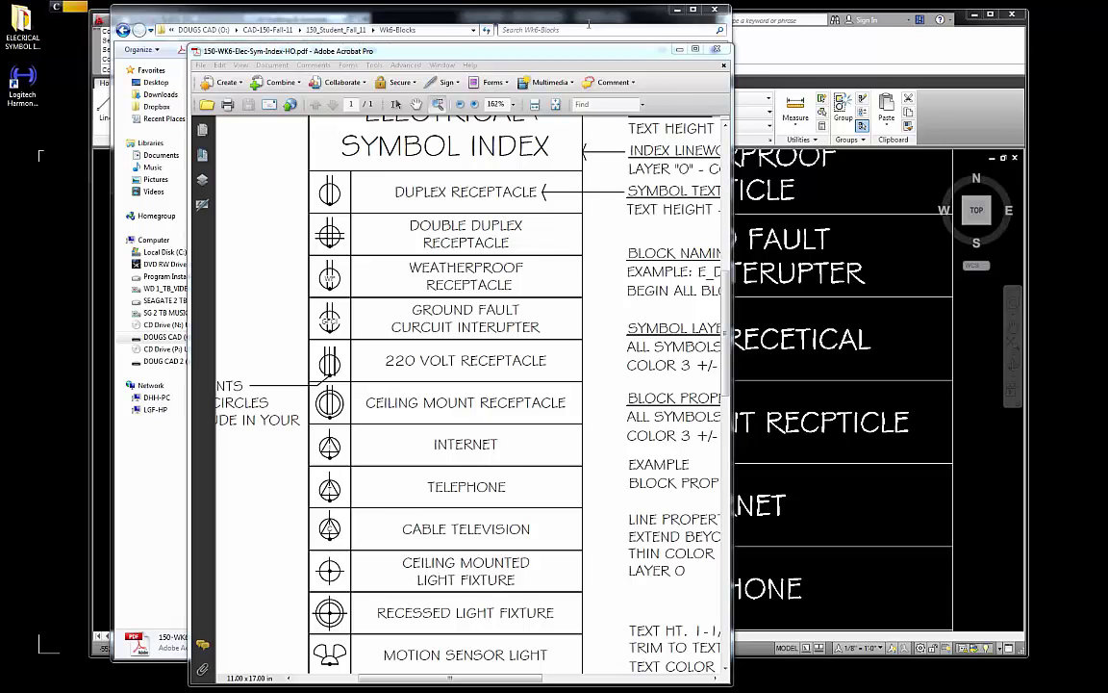
key(alt+Tab)
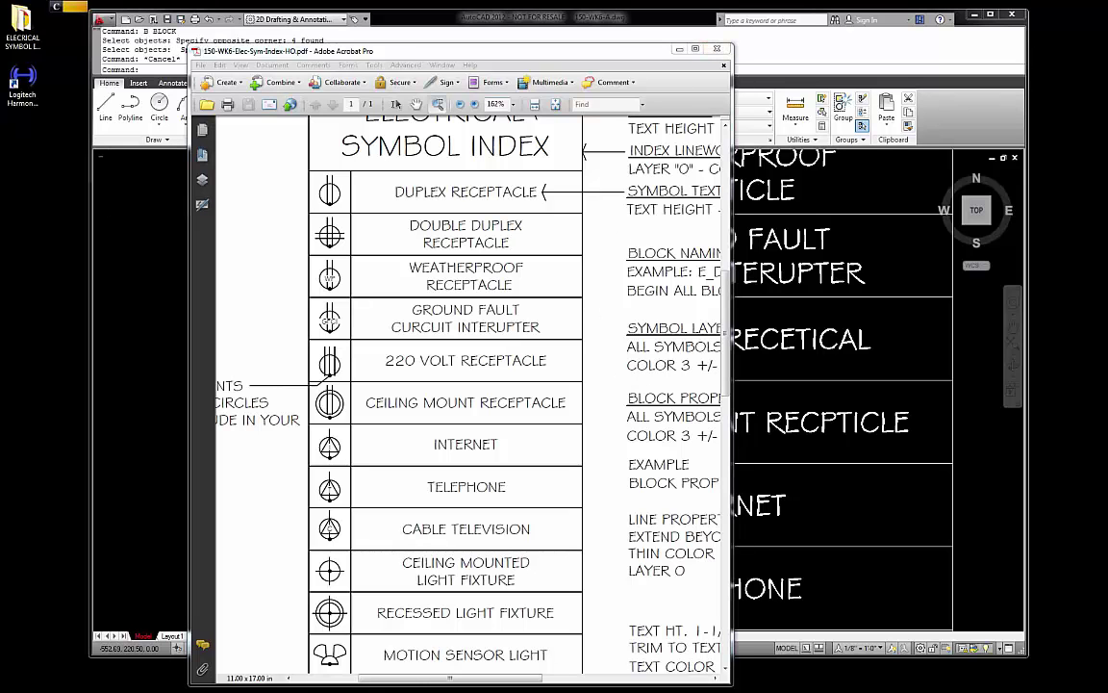
click(471, 48)
drag(471, 46, 0, 87)
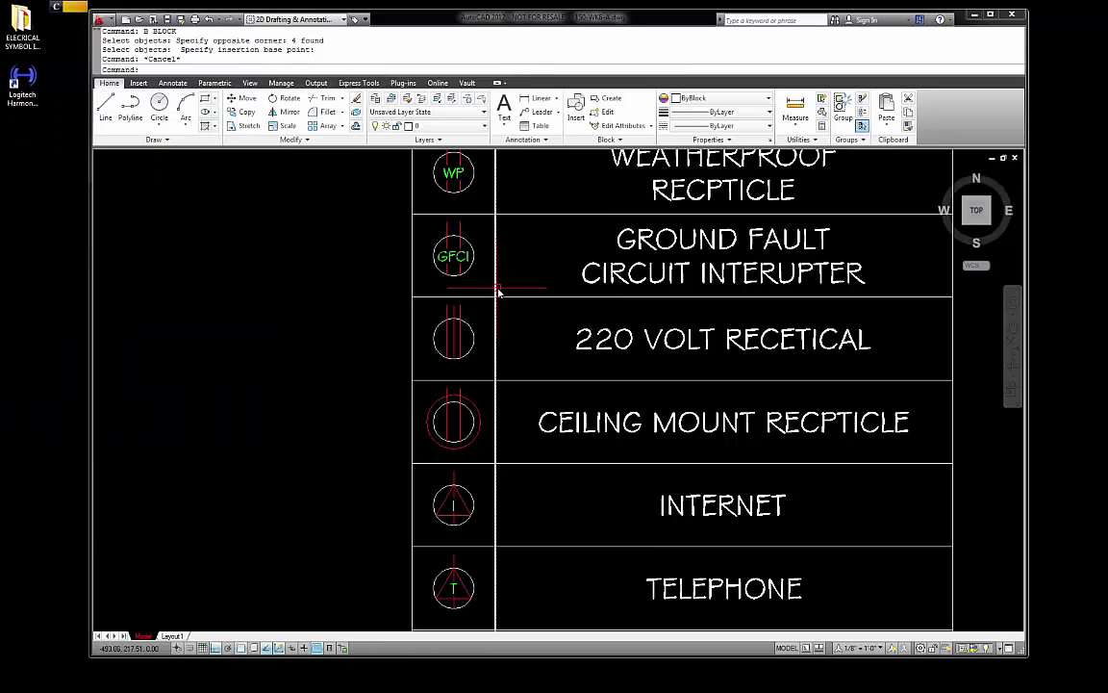
Define the Internet symbol in the index as block E-INTERNET, with its base point at the circle's bottom quadrant
key(Escape)
scroll(432, 344, down, 5)
scroll(523, 397, up, 4)
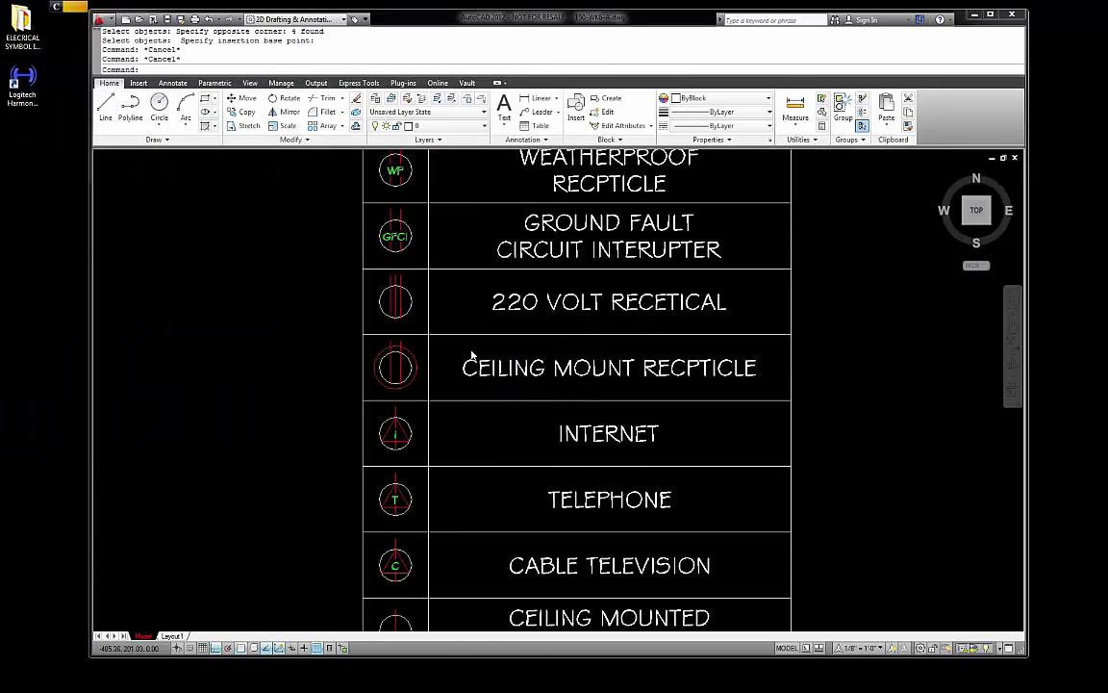
scroll(471, 348, up, 1)
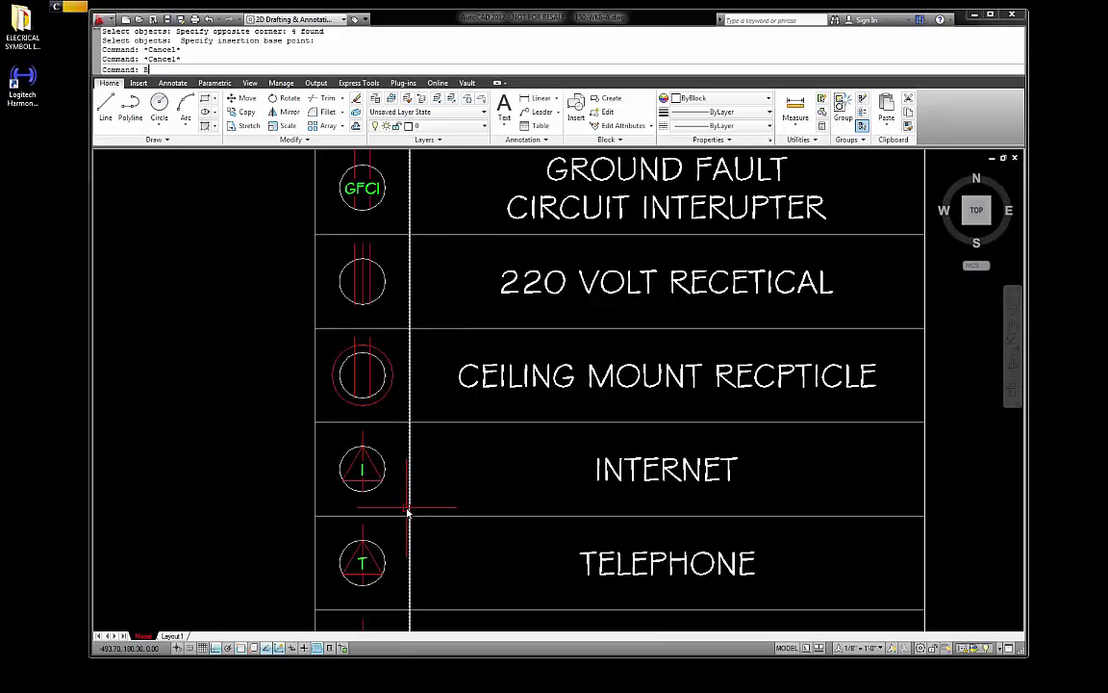
text(B)
key(Return)
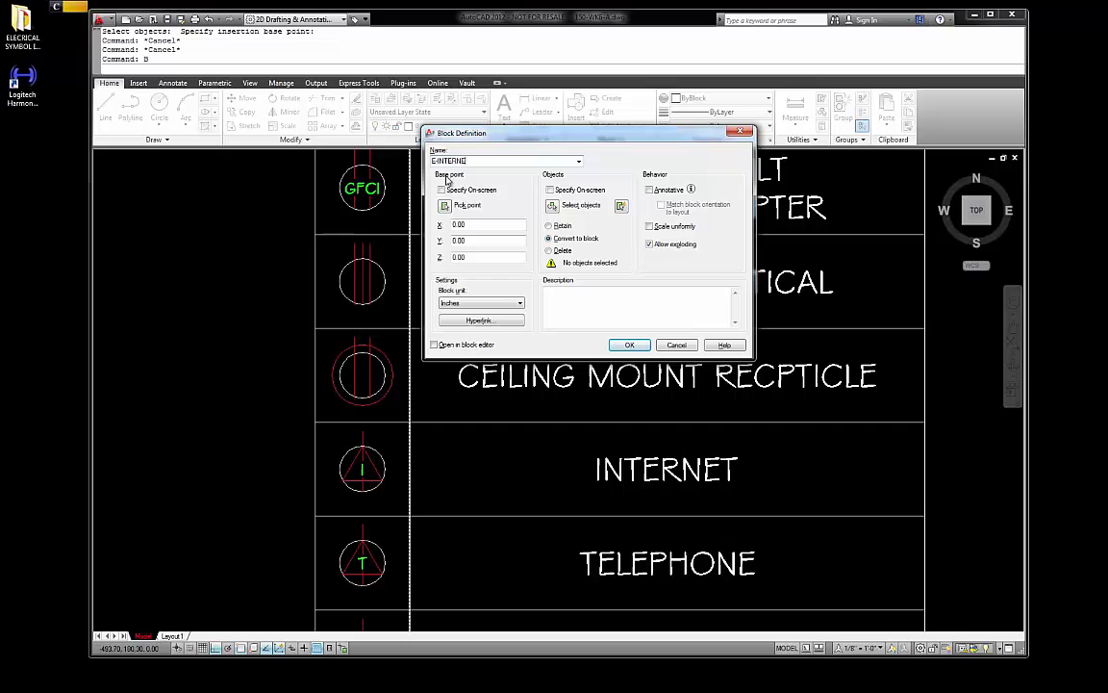
click(556, 204)
click(382, 488)
click(300, 399)
key(Return)
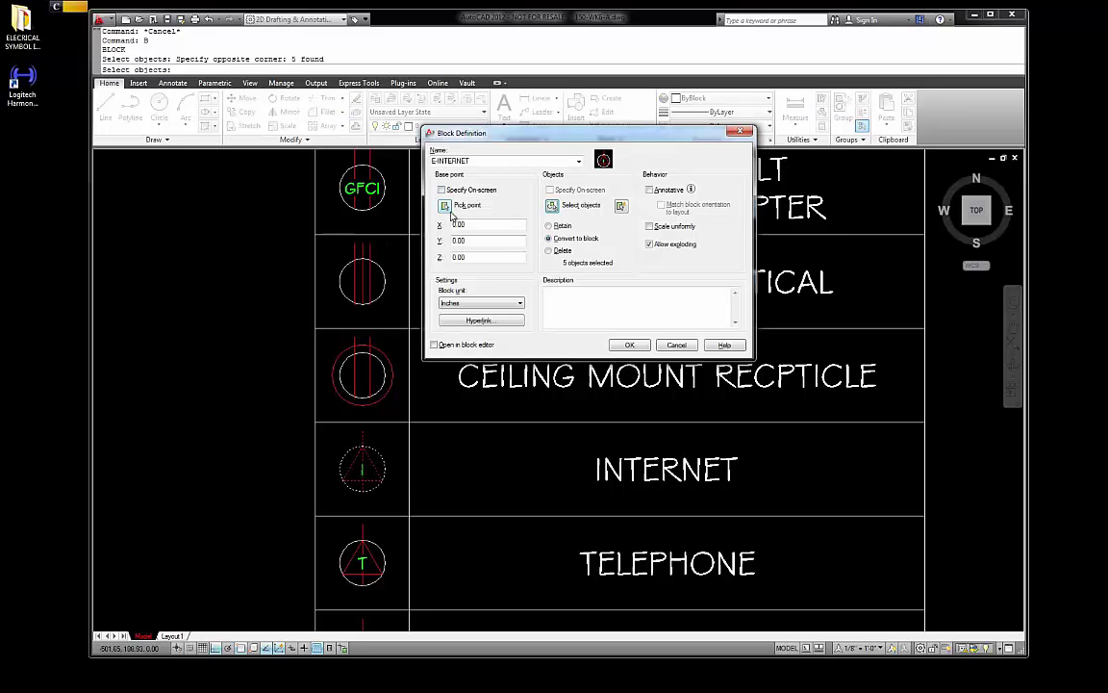
click(445, 206)
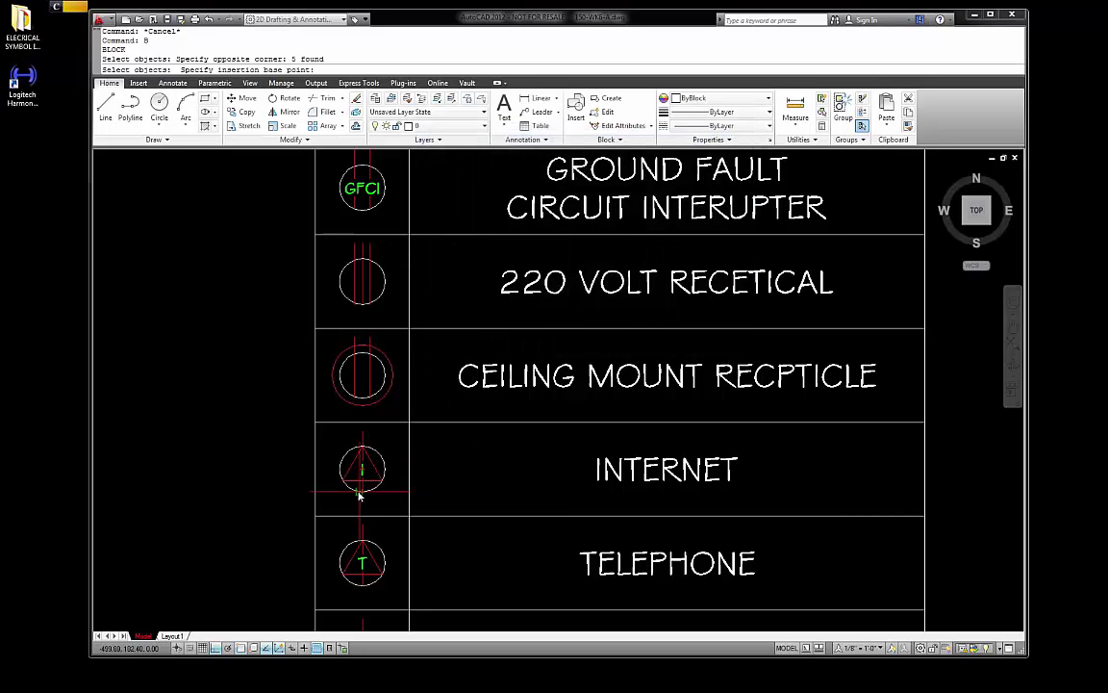
click(363, 496)
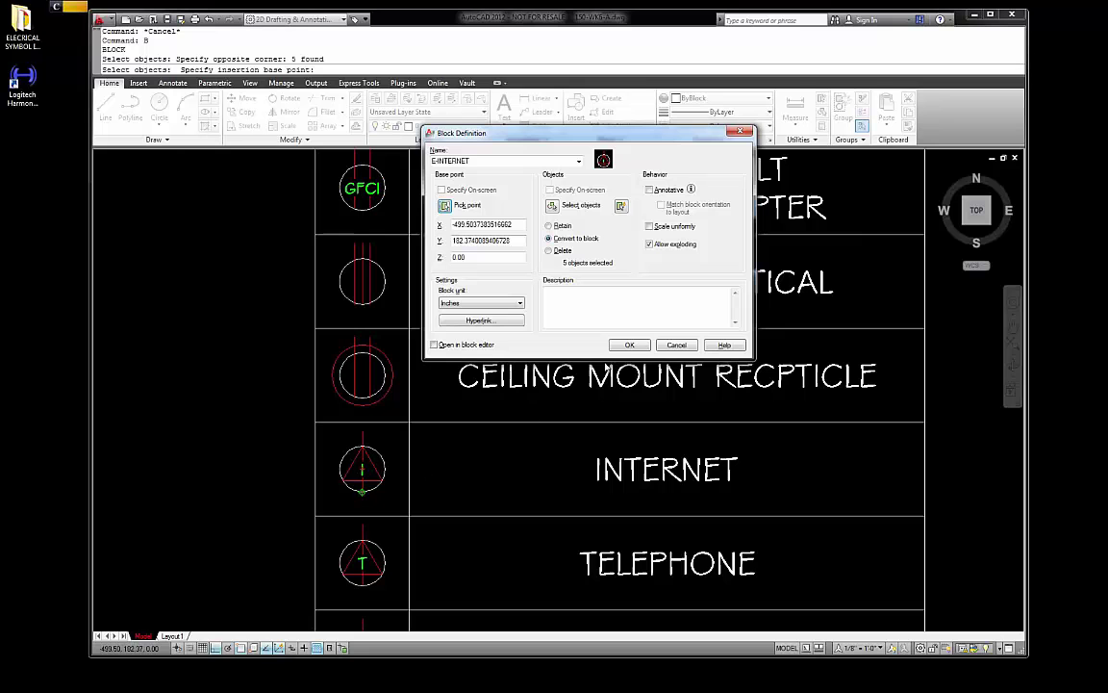
click(628, 345)
Review the block check-off list and the names of the blocks already defined in the drawing
scroll(452, 322, down, 6)
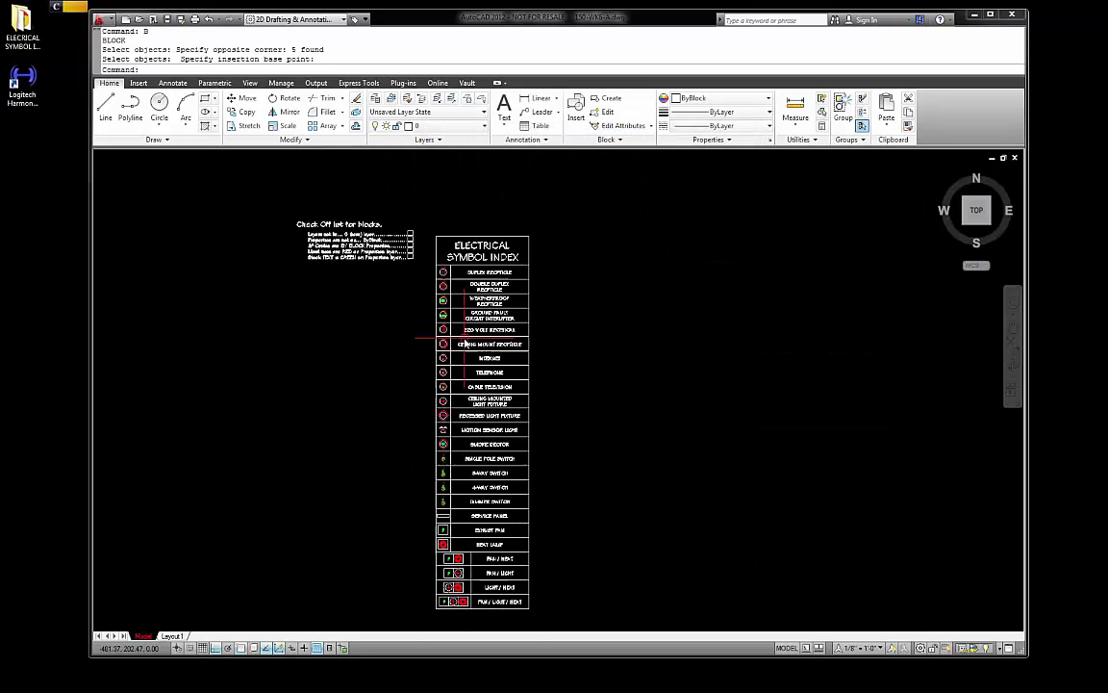
scroll(405, 361, up, 2)
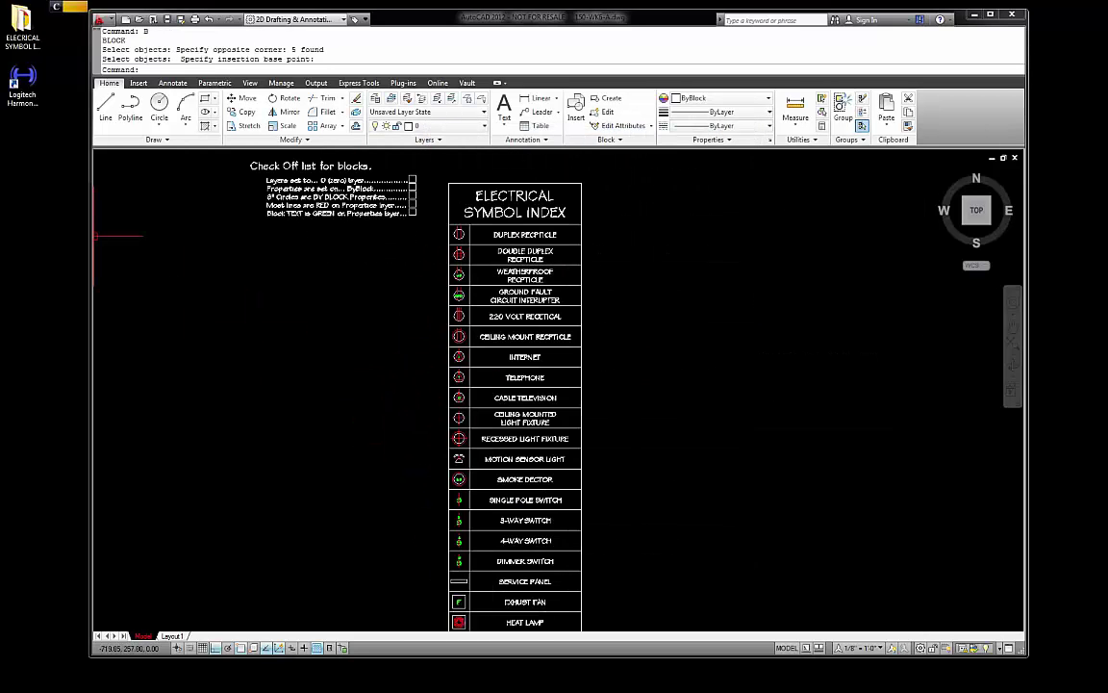
scroll(359, 247, up, 5)
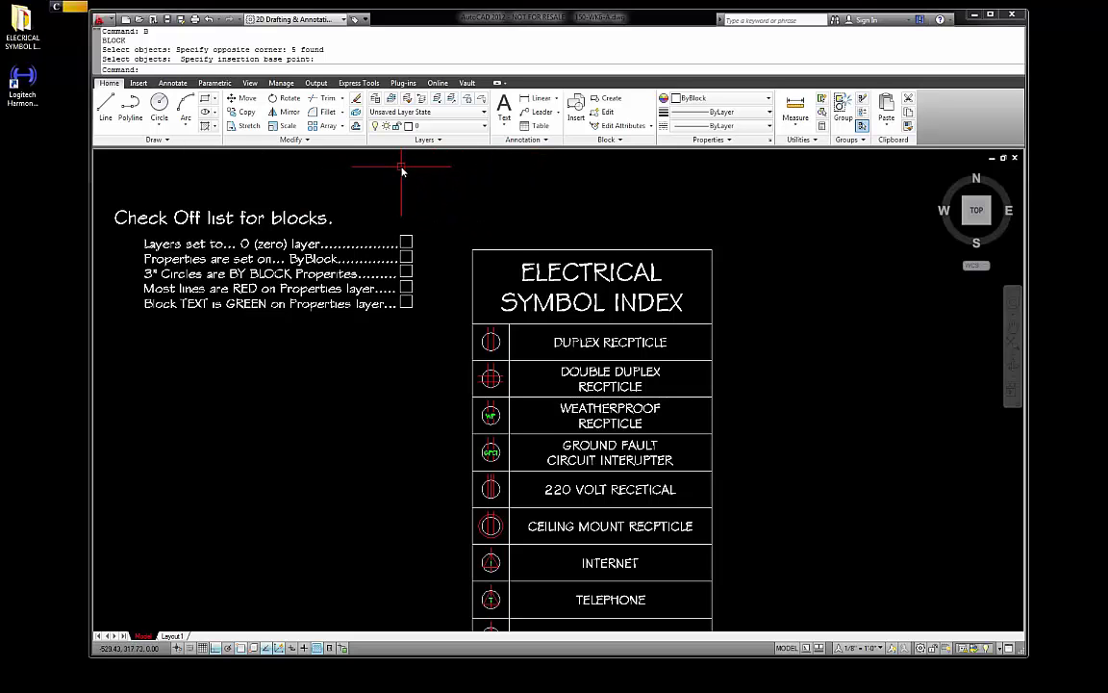
text(B)
key(Return)
click(577, 163)
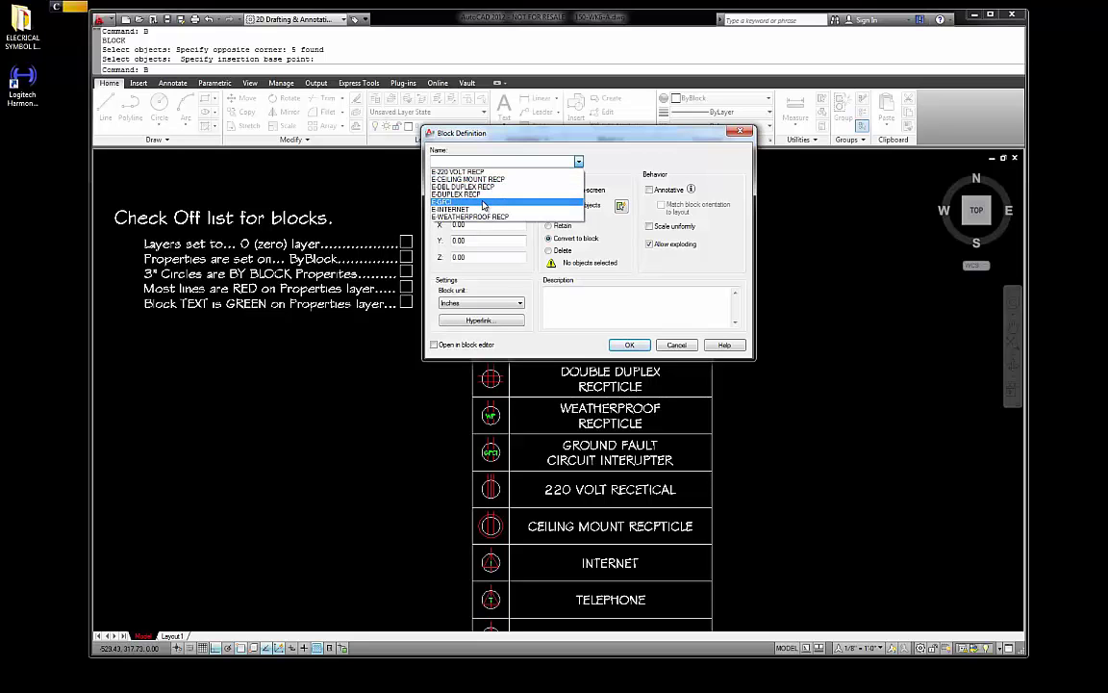
click(607, 166)
drag(588, 132, 455, 182)
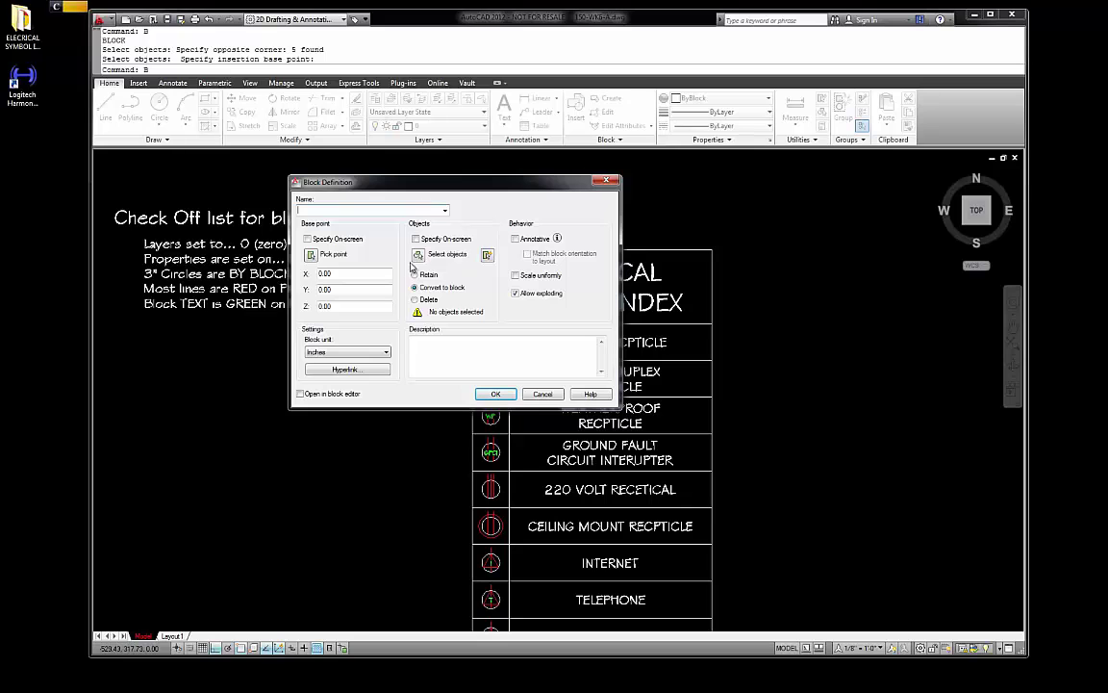
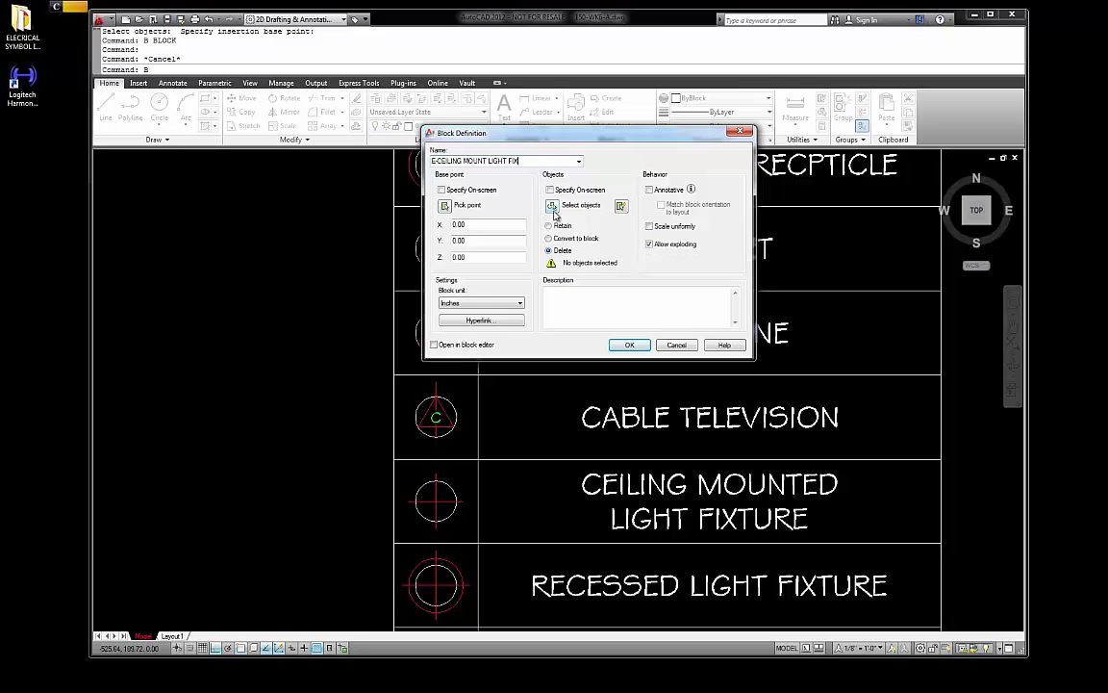
Define the ceiling mounted light fixture symbol as block E-CEILING MOUNT LIGHT FIX, based at the circle's center, deleting the source objects
click(553, 205)
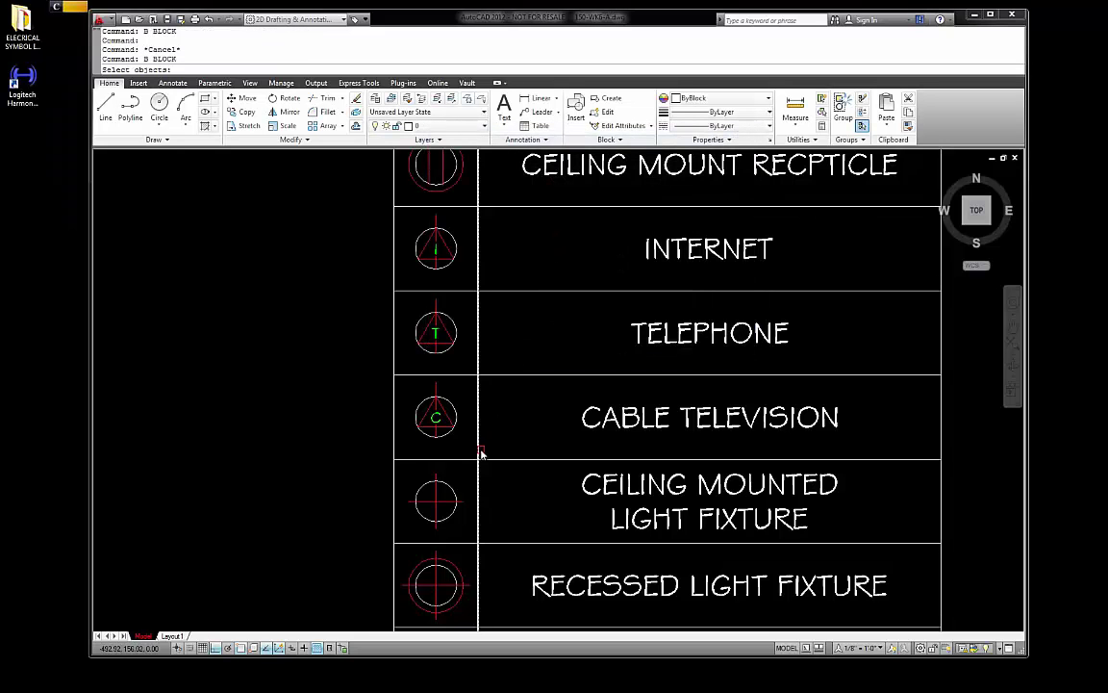
click(470, 528)
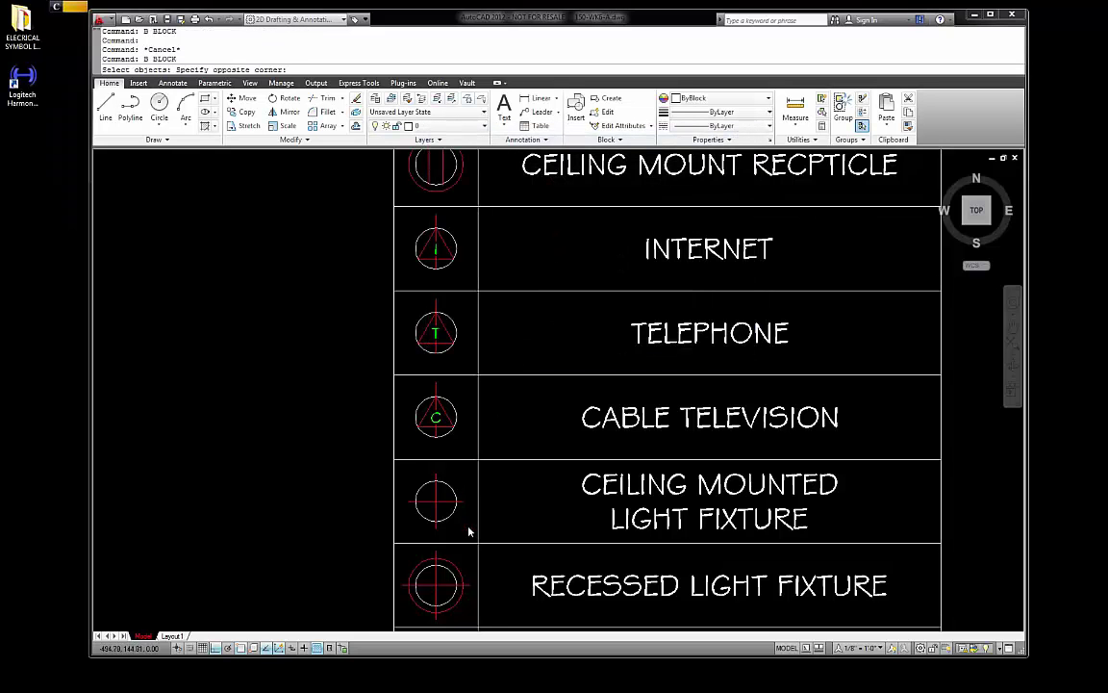
click(415, 478)
key(Return)
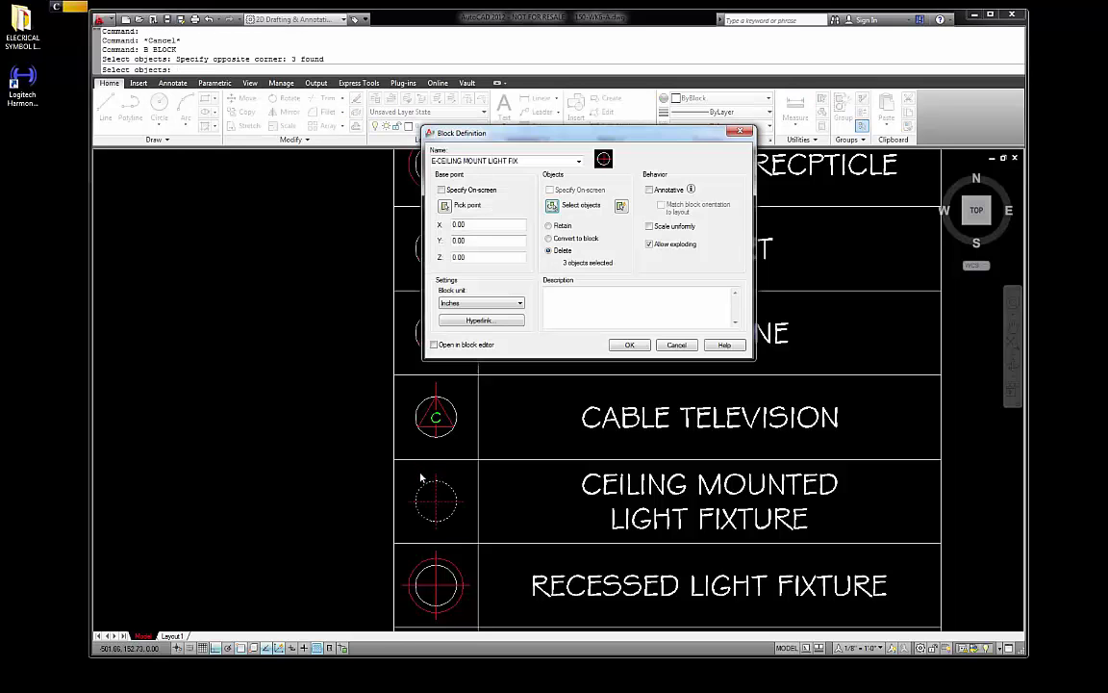
click(459, 205)
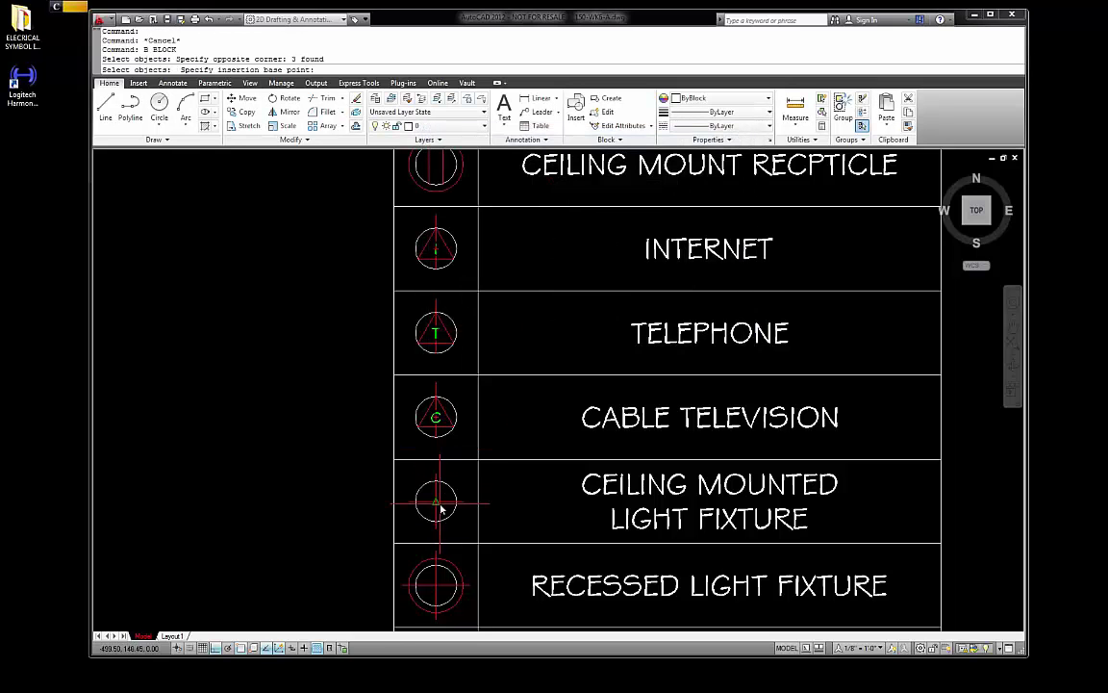
click(445, 501)
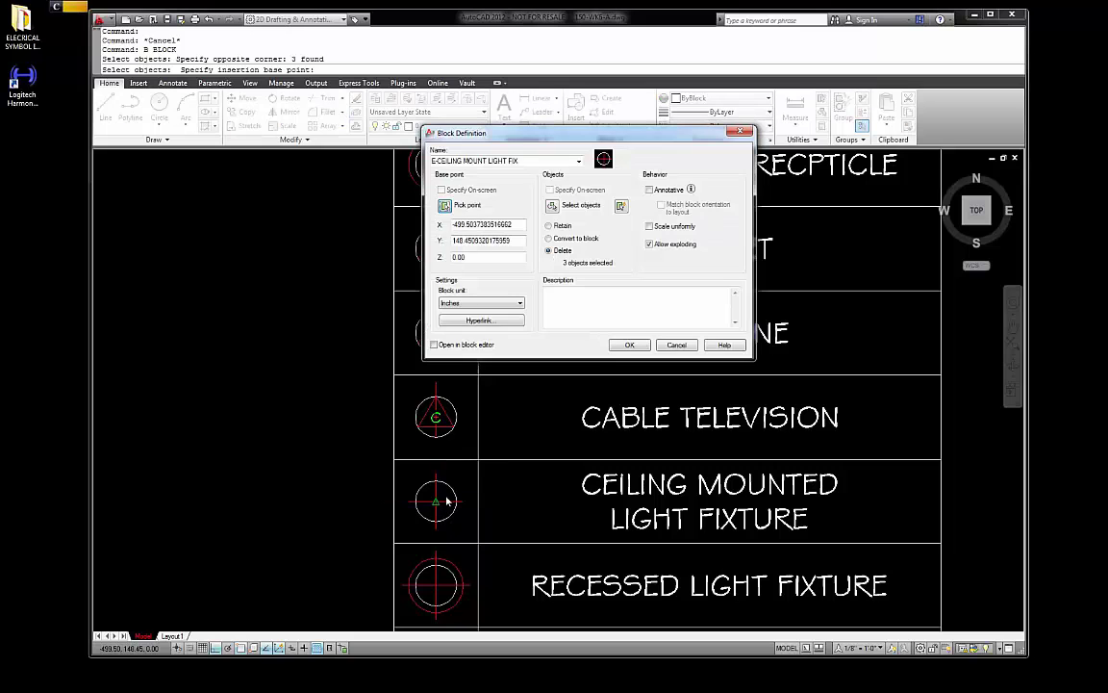
click(626, 346)
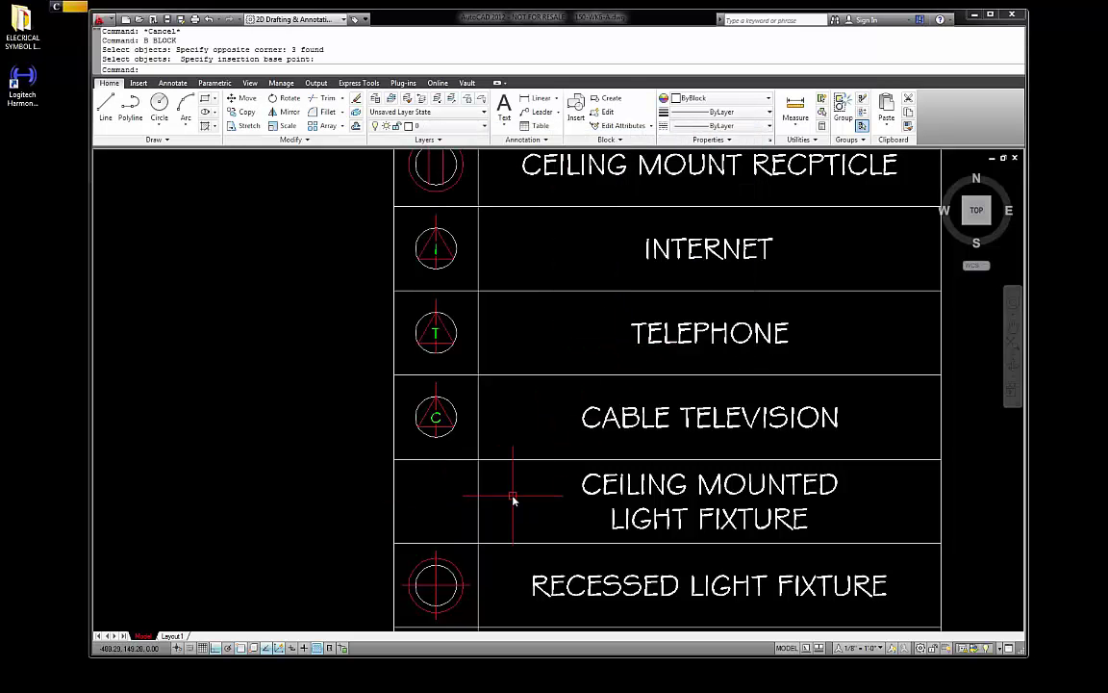
key(Escape)
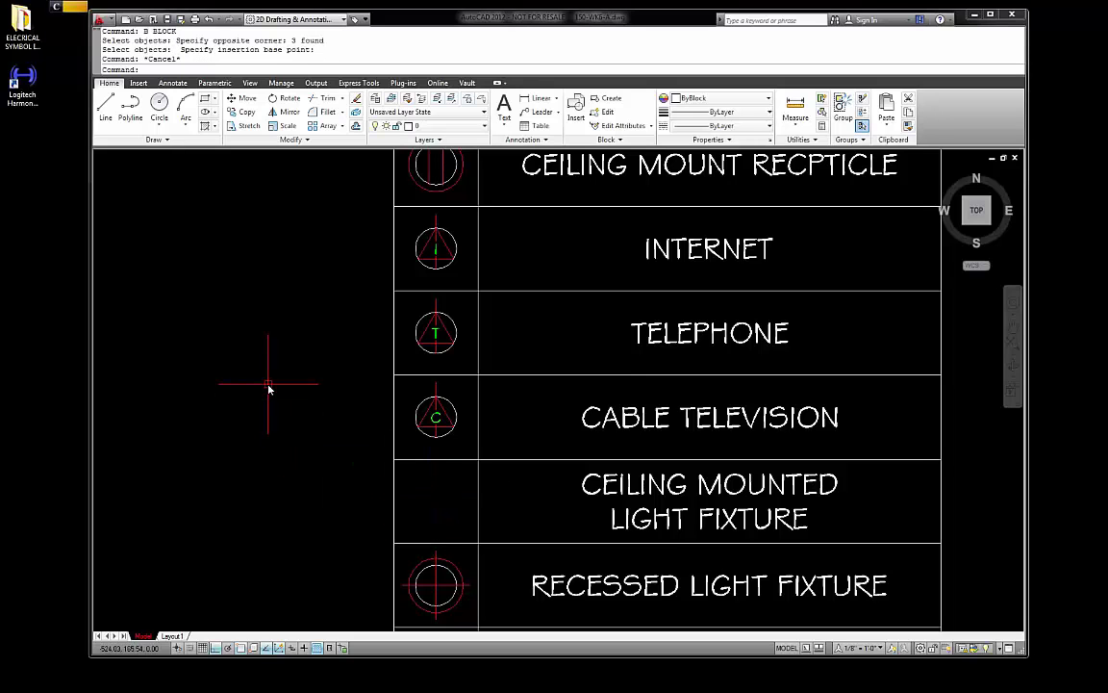
Insert an E-CEILING MOUNT LIGHT FIX block in the empty area beside the index's ceiling mounted light fixture row
click(139, 84)
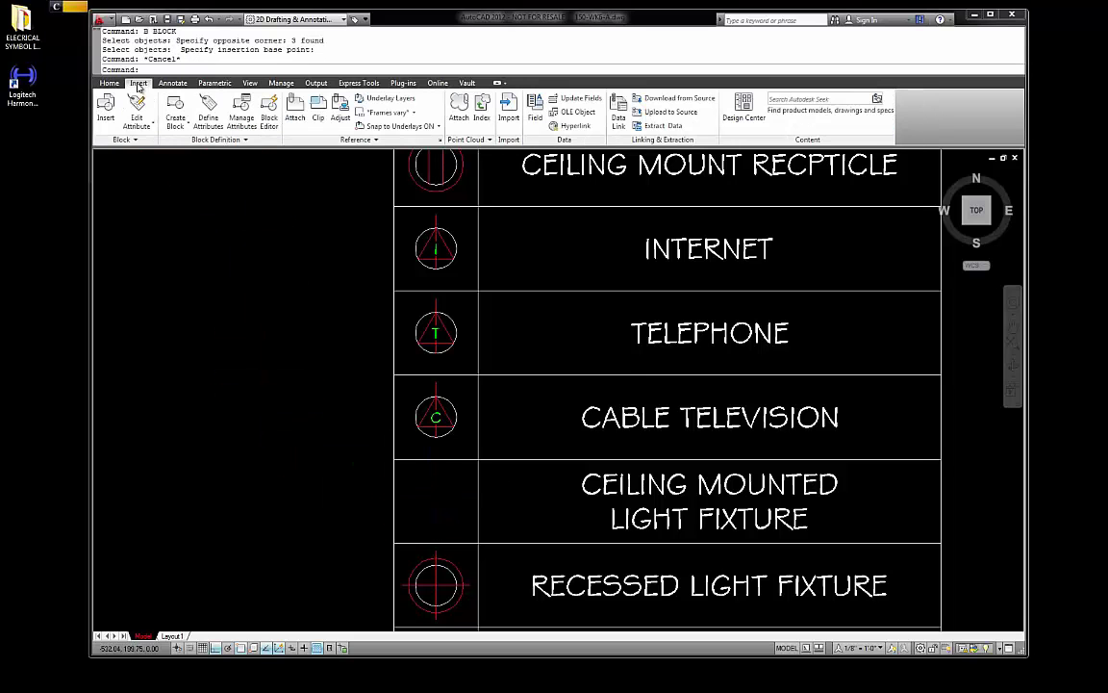
click(106, 108)
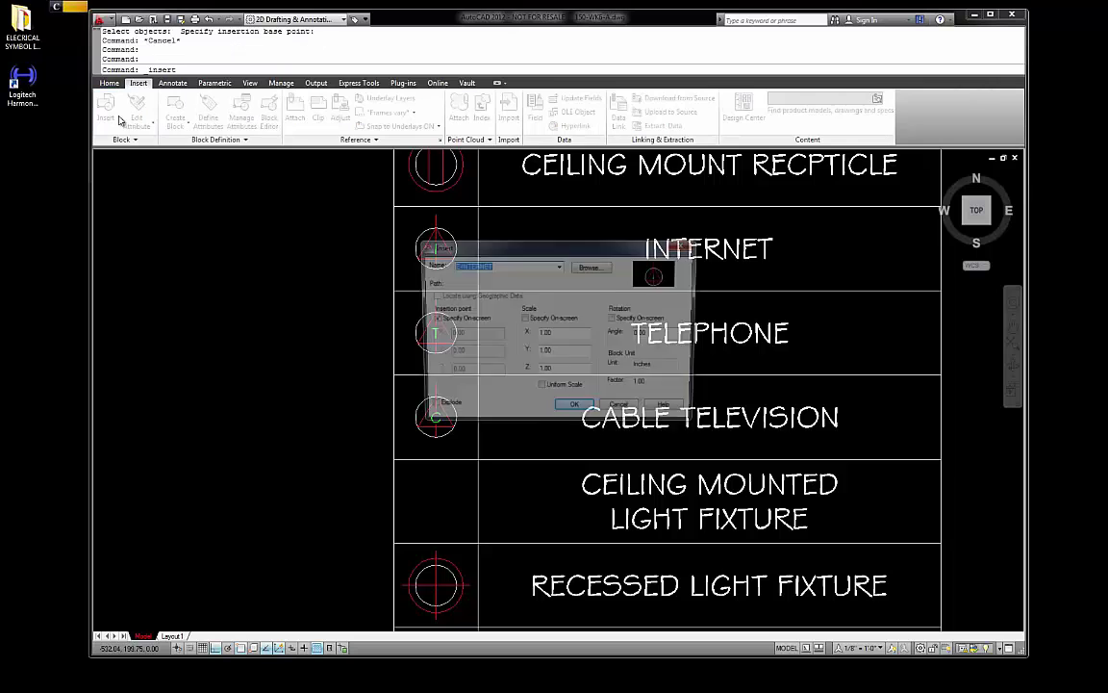
click(559, 266)
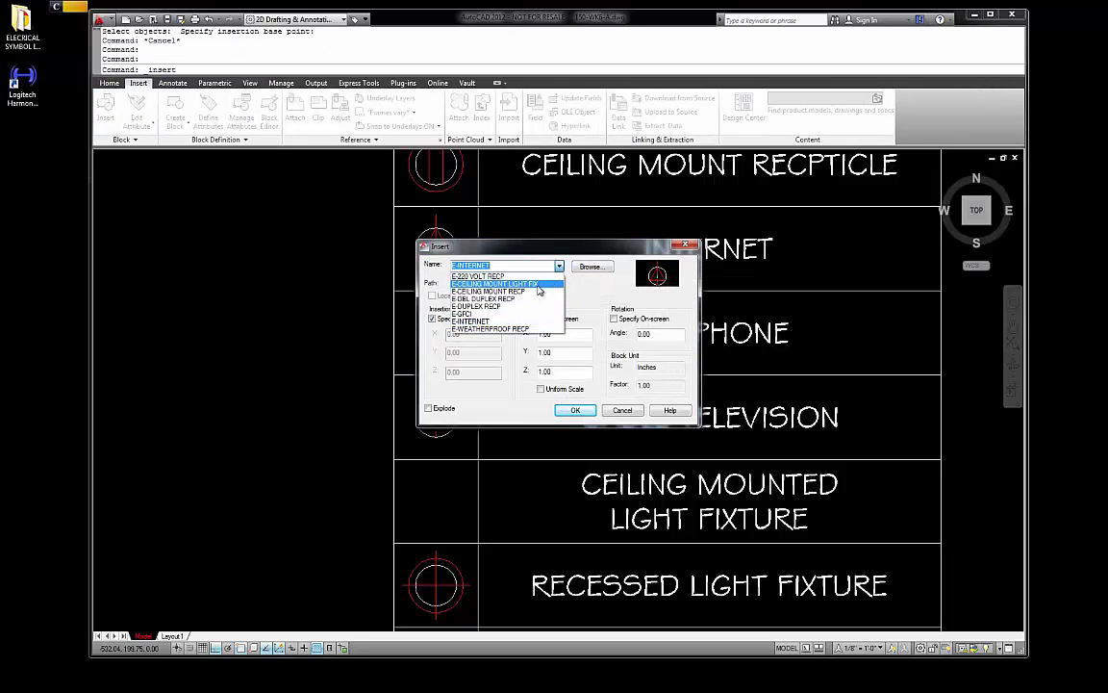
click(539, 286)
click(575, 410)
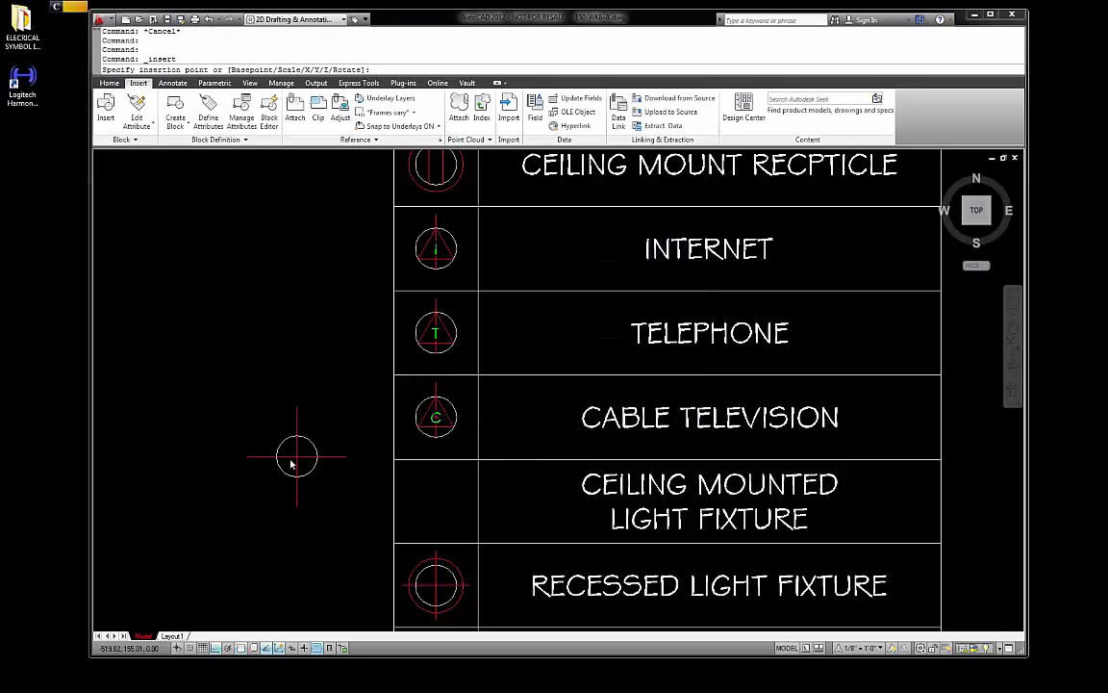
click(305, 481)
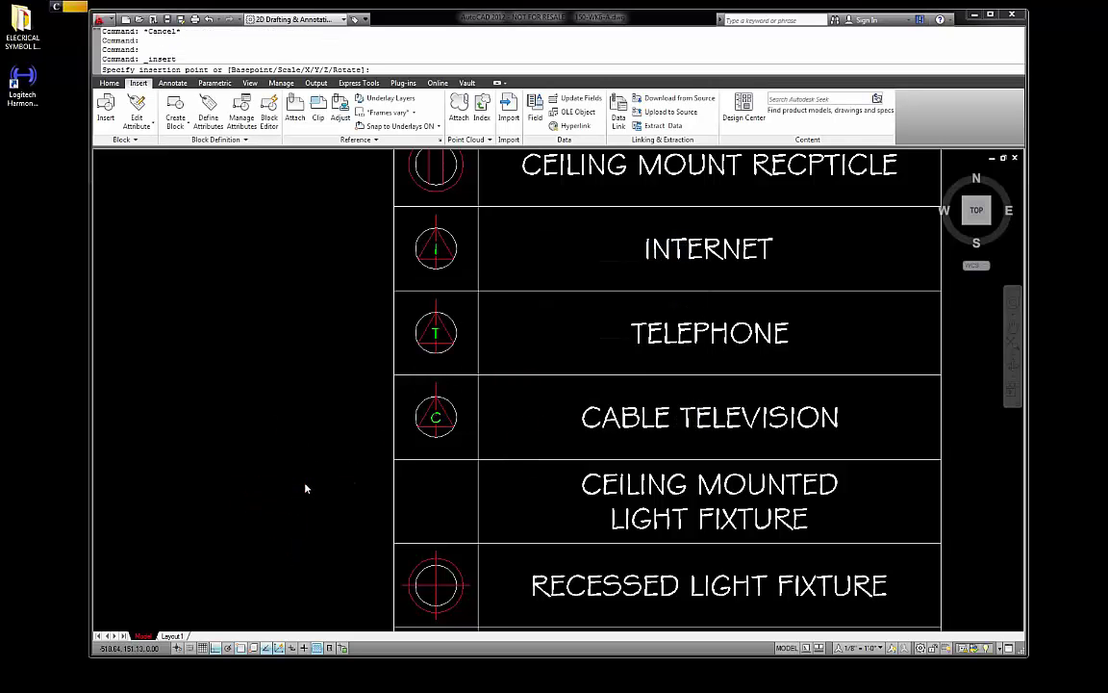
Move the inserted ceiling mount light block by its center to the middle of its index cell, midway between two opposite cell corners
key(Escape)
scroll(348, 486, up, 3)
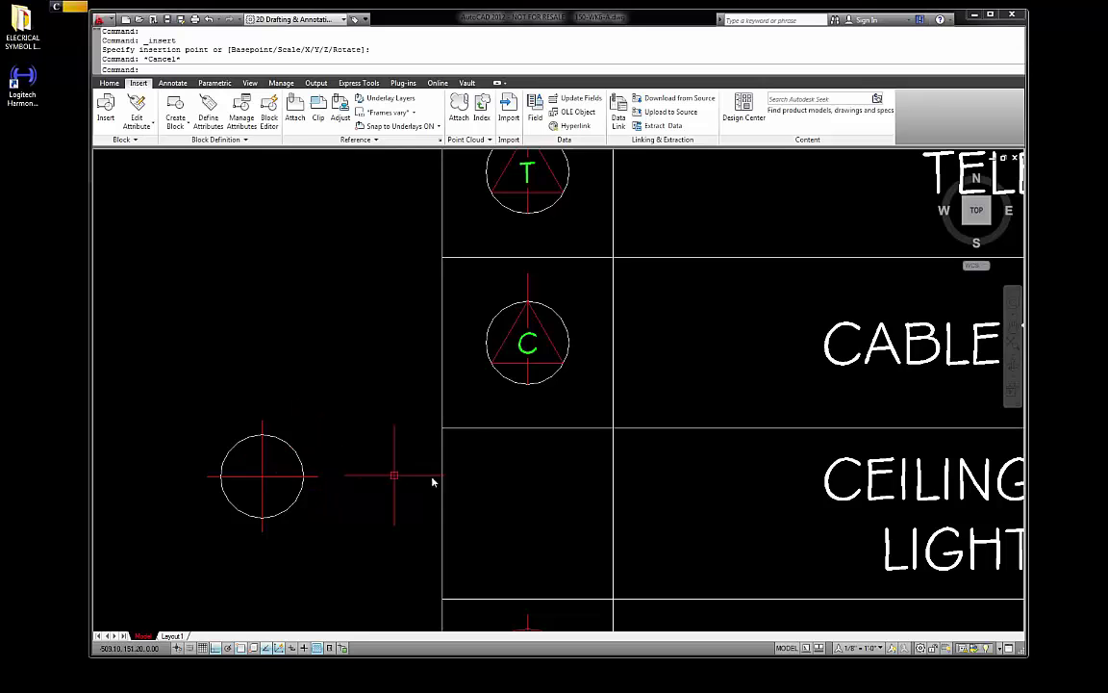
scroll(310, 456, down, 2)
scroll(312, 458, up, 1)
scroll(317, 451, up, 2)
click(329, 423)
click(303, 427)
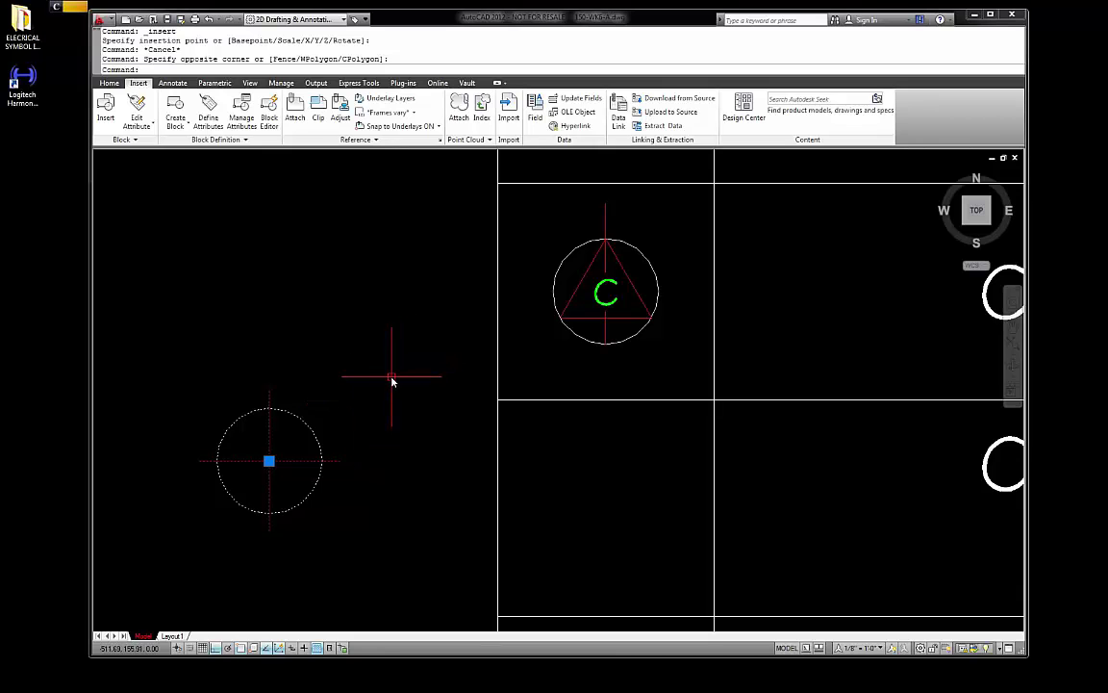
text(m)
key(Return)
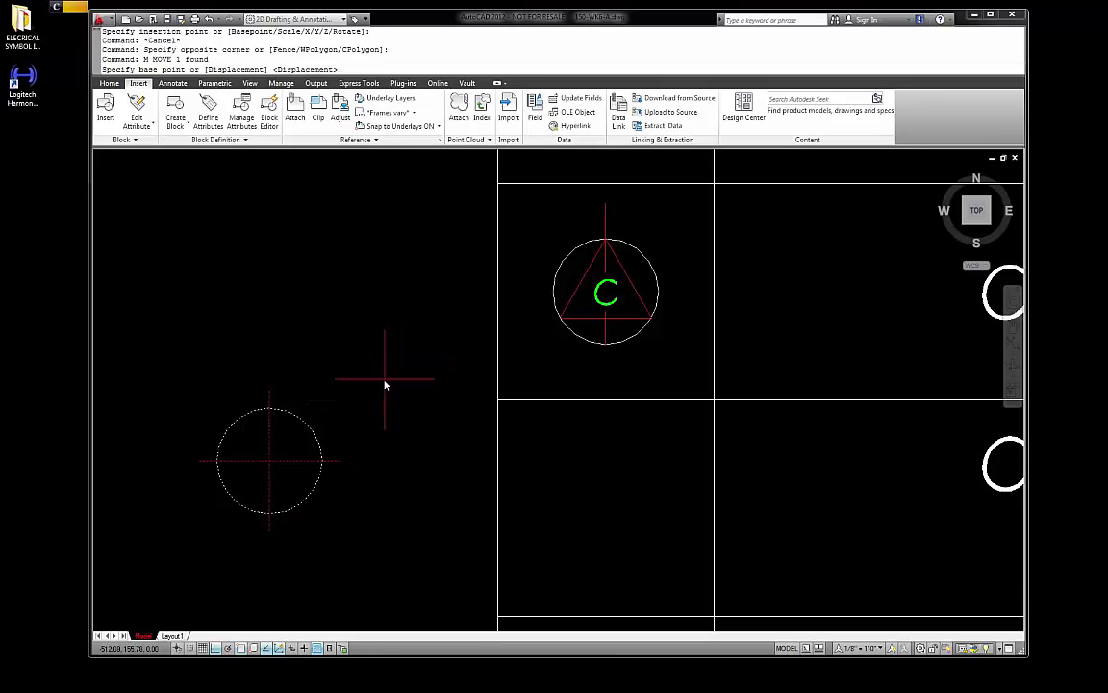
click(267, 464)
shift+right_click(332, 342)
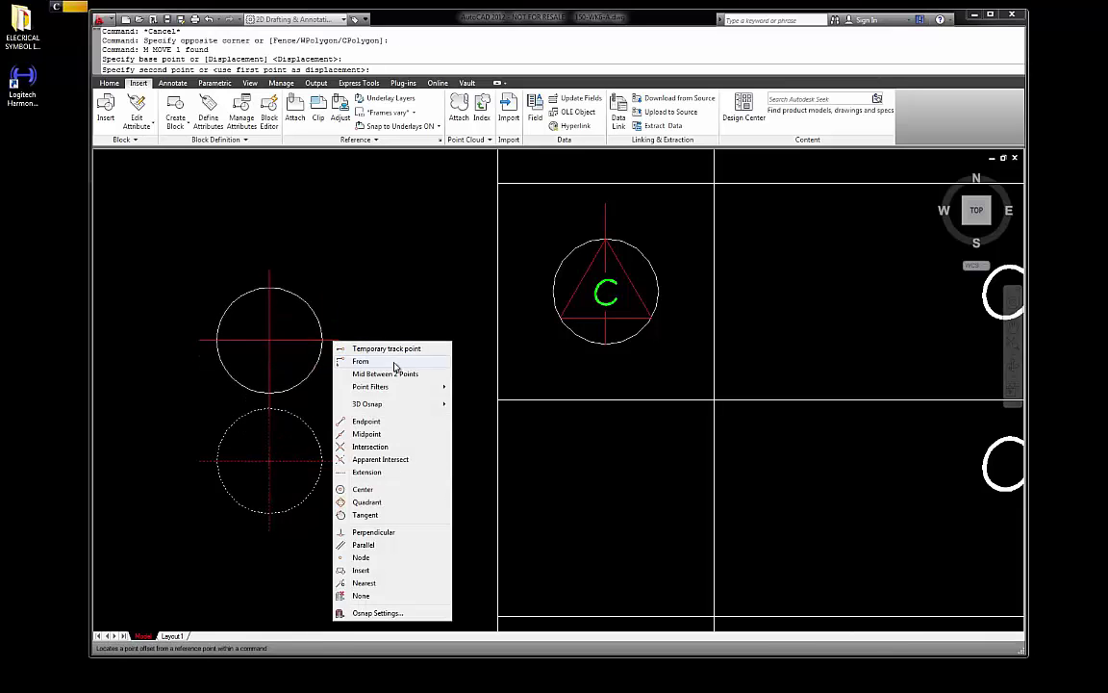
click(385, 374)
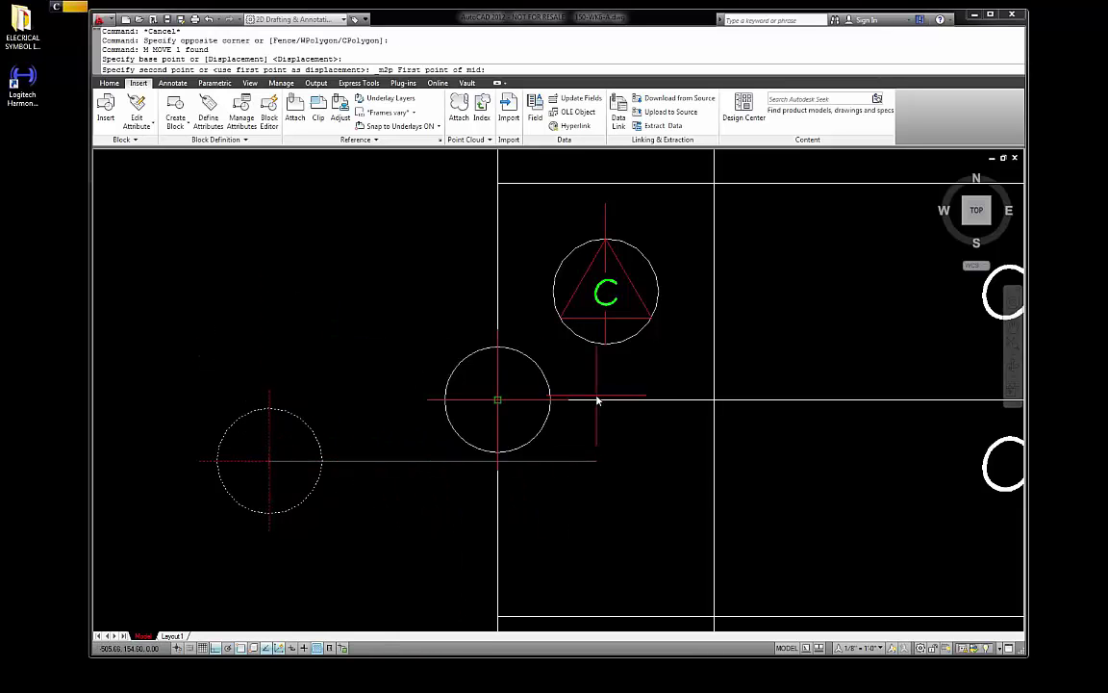
click(714, 399)
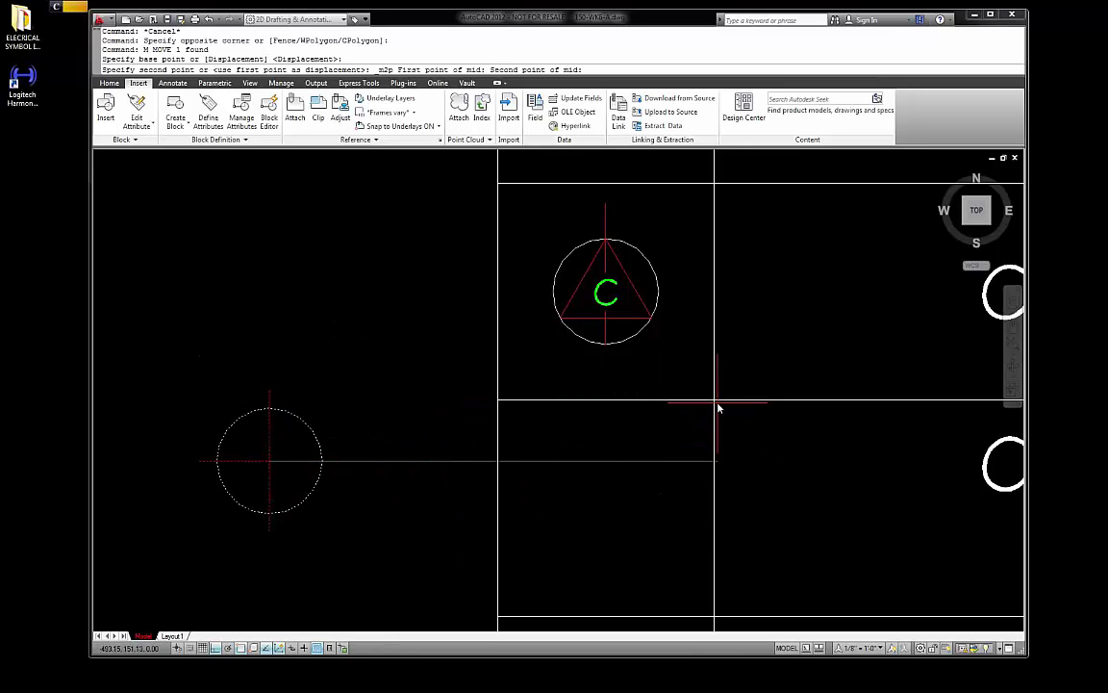
click(499, 628)
key(Escape)
Start a block definition named E-RECESS LIGHT FIX that retains its source objects
scroll(364, 424, down, 3)
scroll(362, 397, down, 2)
scroll(452, 477, up, 3)
scroll(408, 524, up, 3)
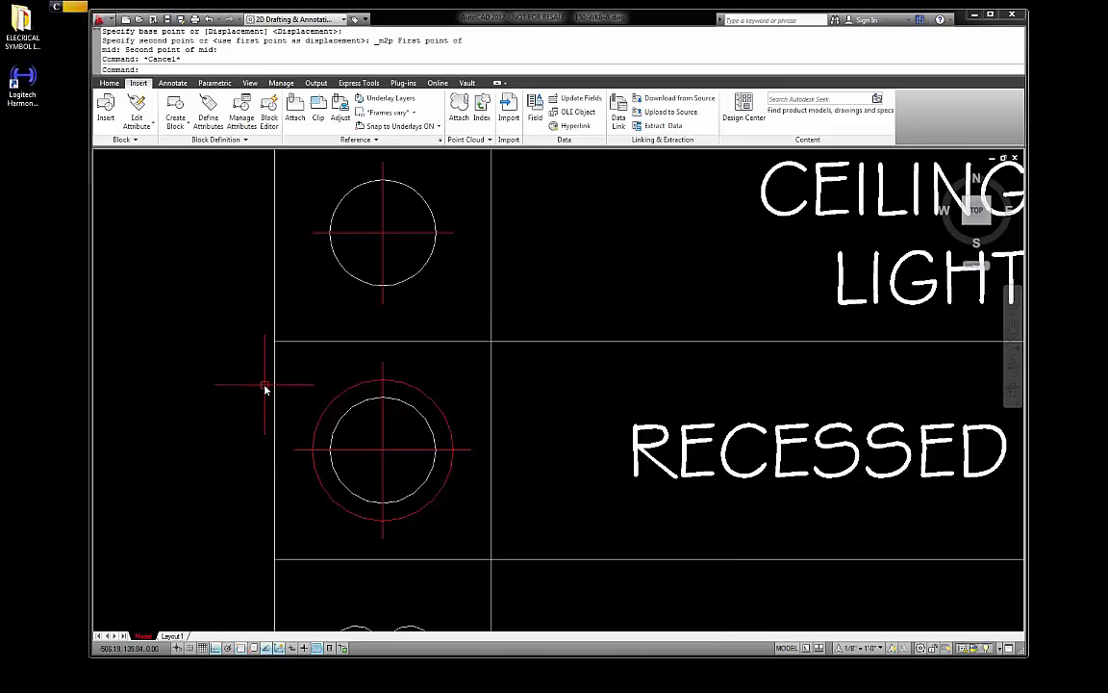
key(Escape)
text(B)
key(Return)
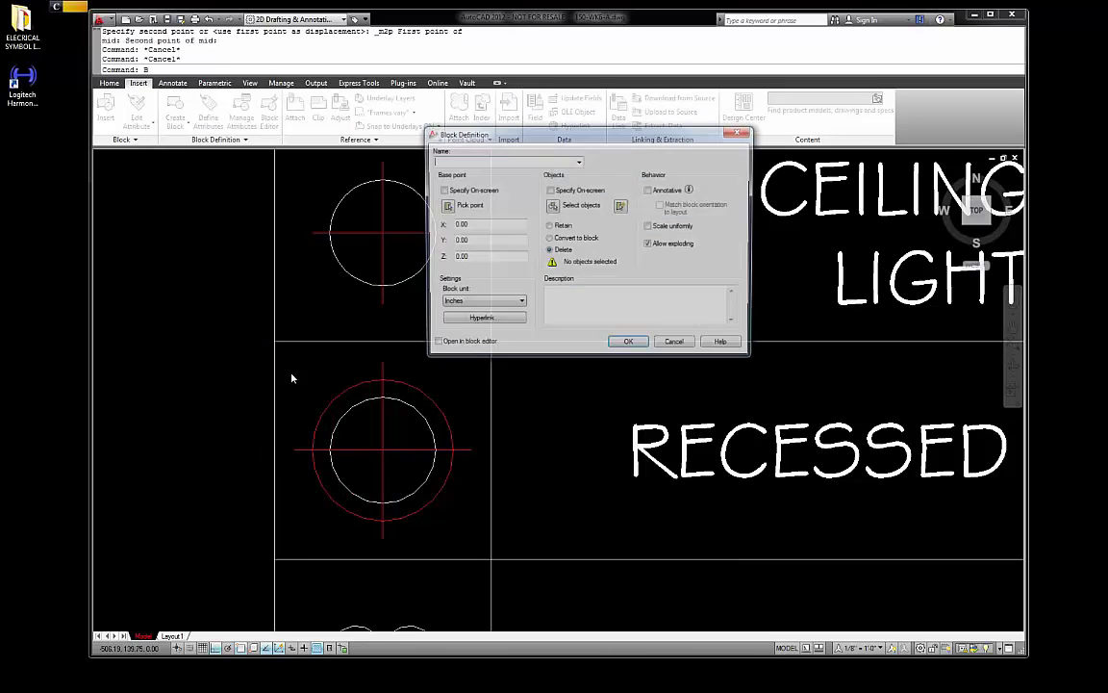
click(555, 238)
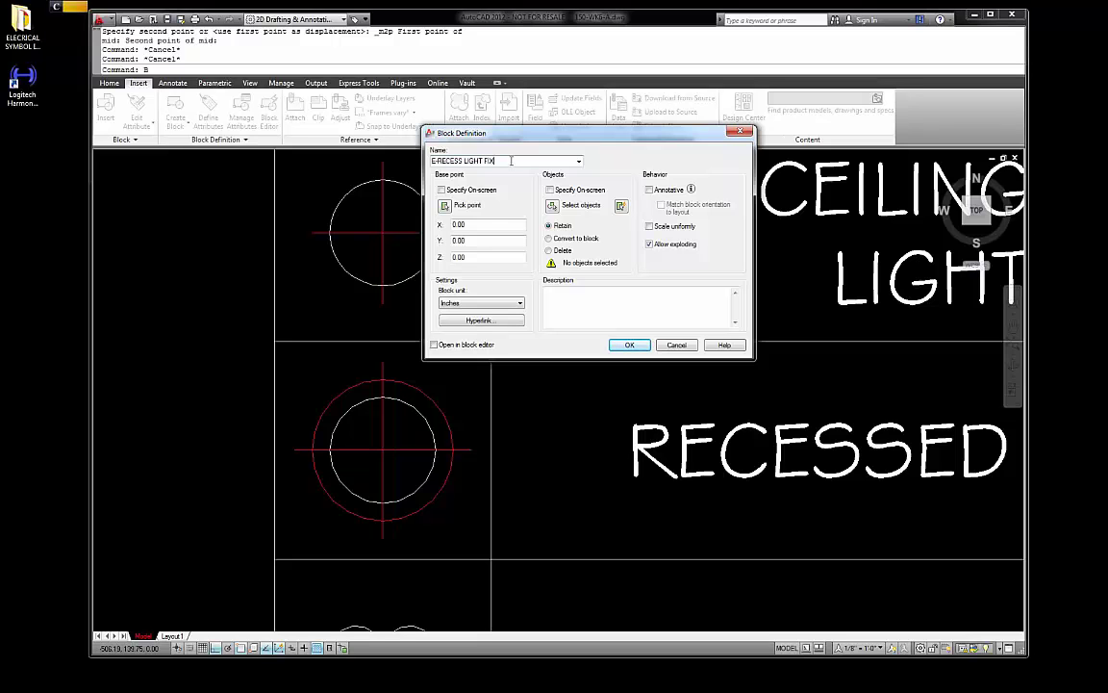
Define the block from the recessed light fixture symbol's circles and cross lines, with its base point at the circles' center
click(572, 205)
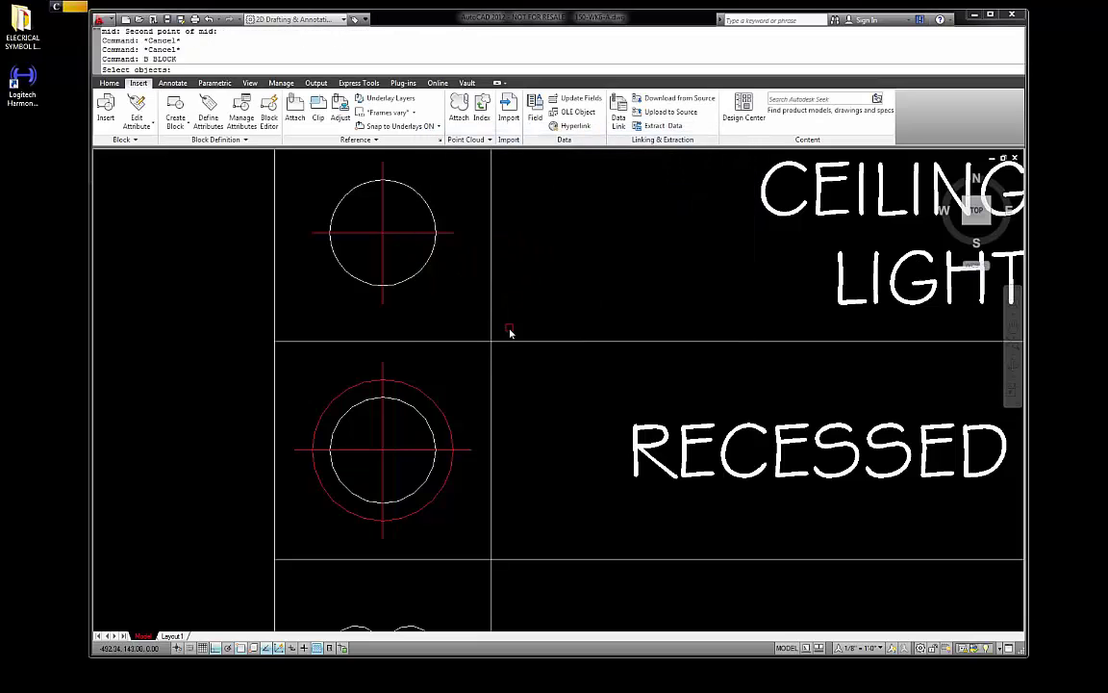
click(459, 517)
click(312, 391)
key(Return)
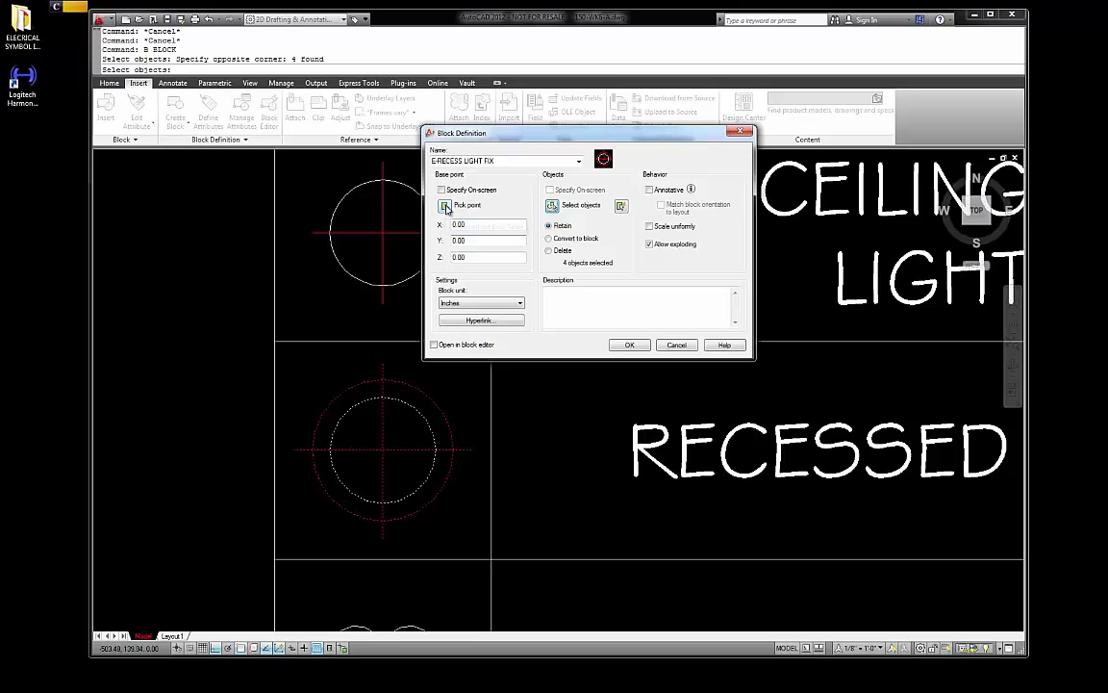
click(445, 207)
click(383, 451)
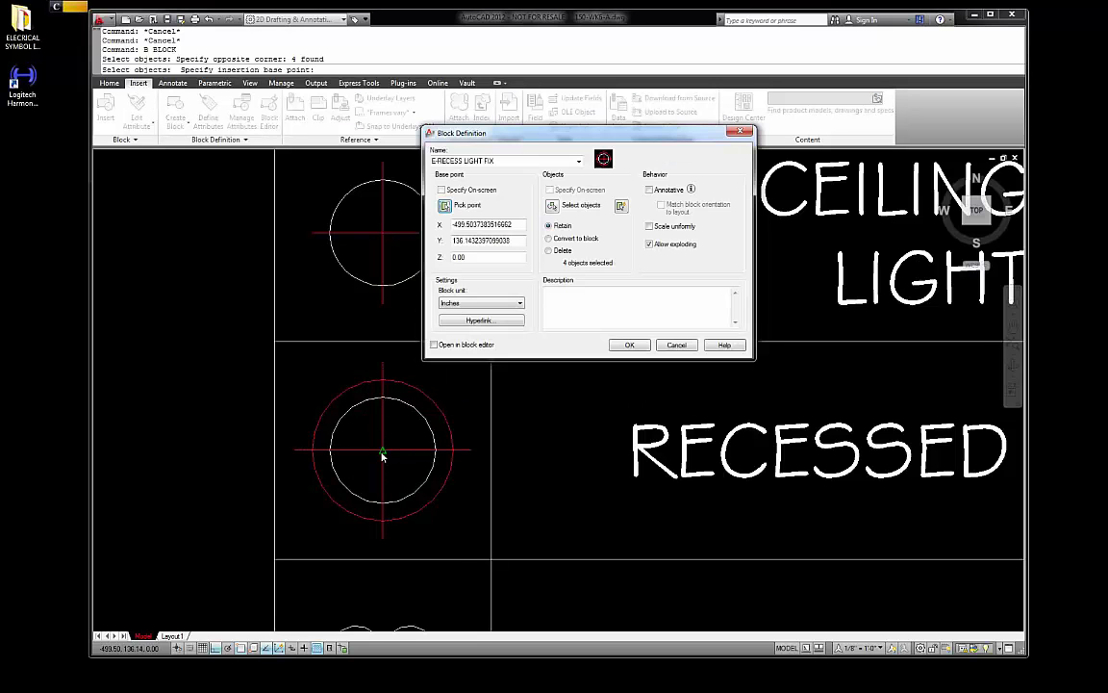
click(630, 344)
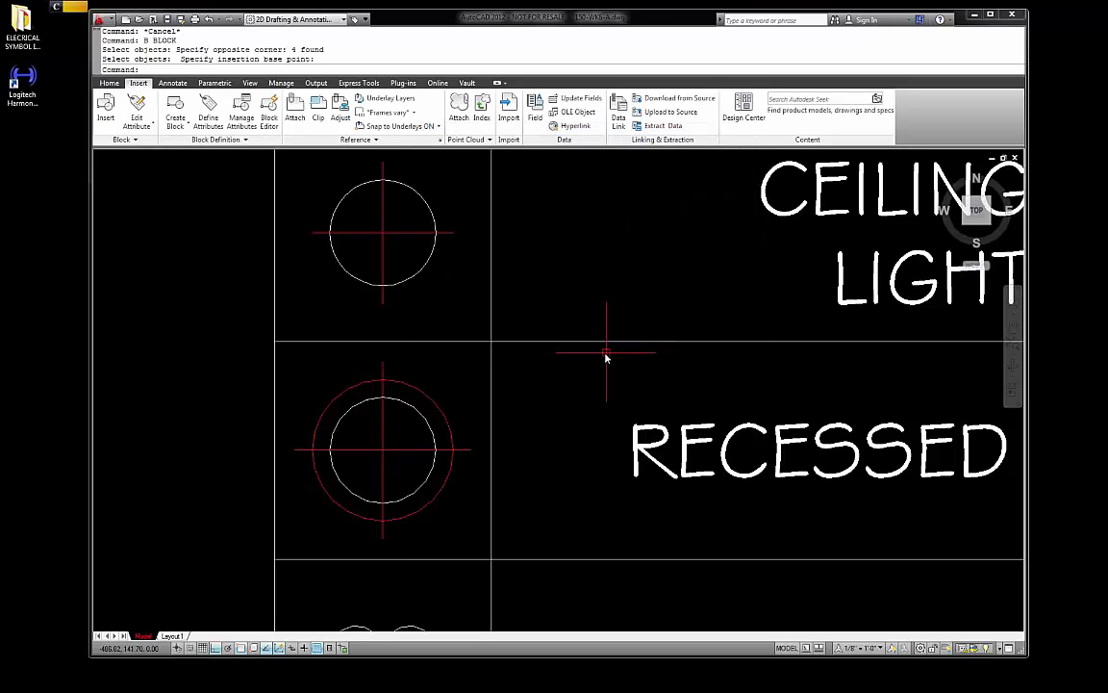
Select pieces of the retained recessed light fixture symbol to check whether they are separate objects or a block
scroll(423, 385, down, 2)
click(424, 384)
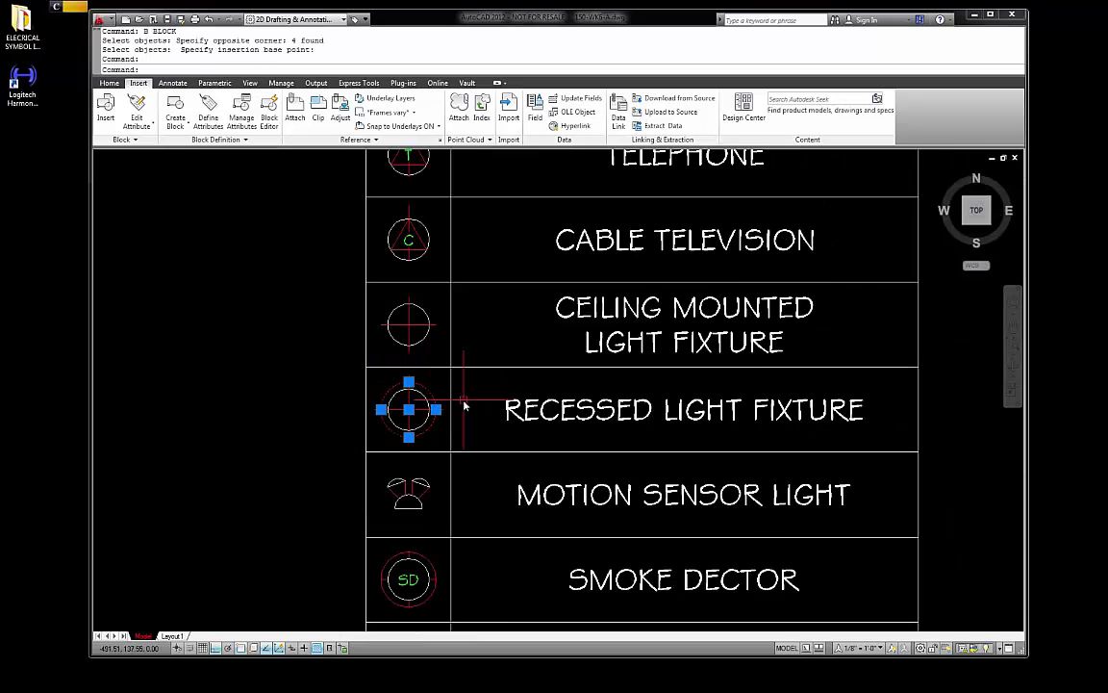
scroll(424, 386, up, 3)
key(Escape)
click(425, 425)
key(Escape)
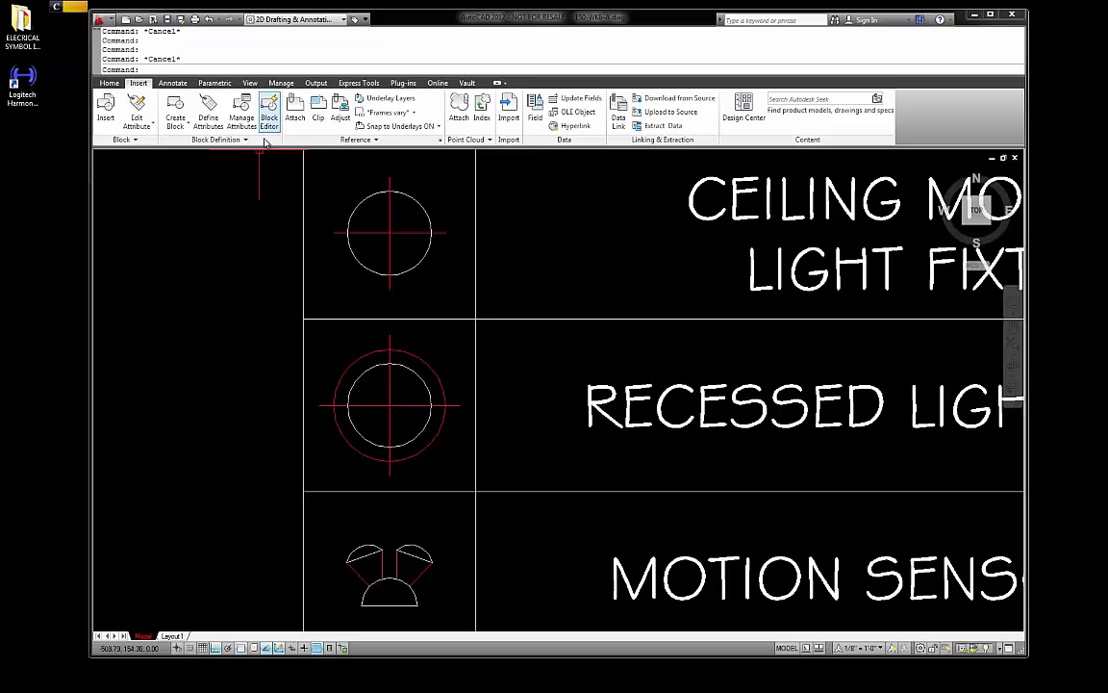
Insert an E-RECESS LIGHT FIX block in the empty area beside the recessed light fixture row
click(106, 106)
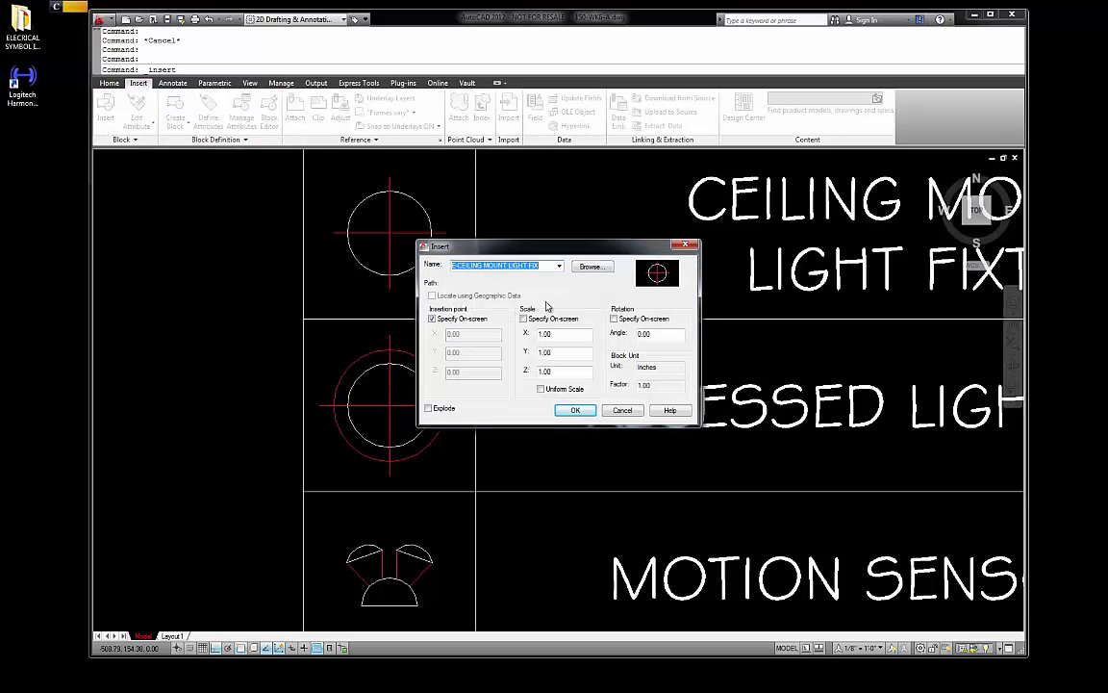
click(558, 265)
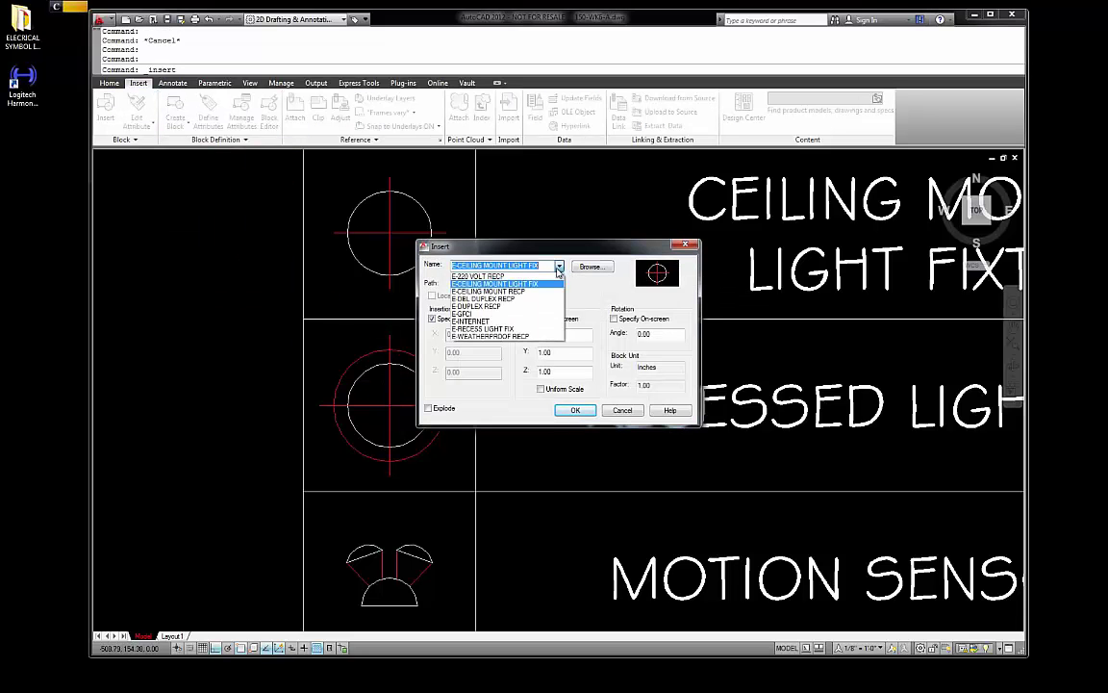
click(504, 329)
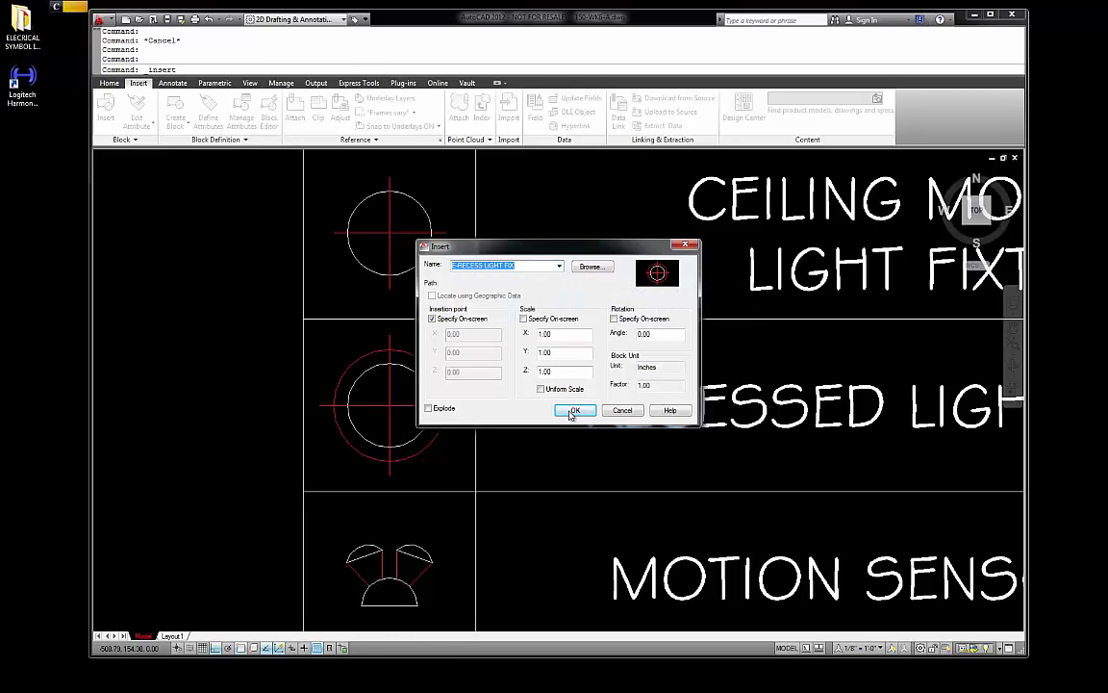
click(573, 411)
click(179, 394)
key(Escape)
key(Escape)
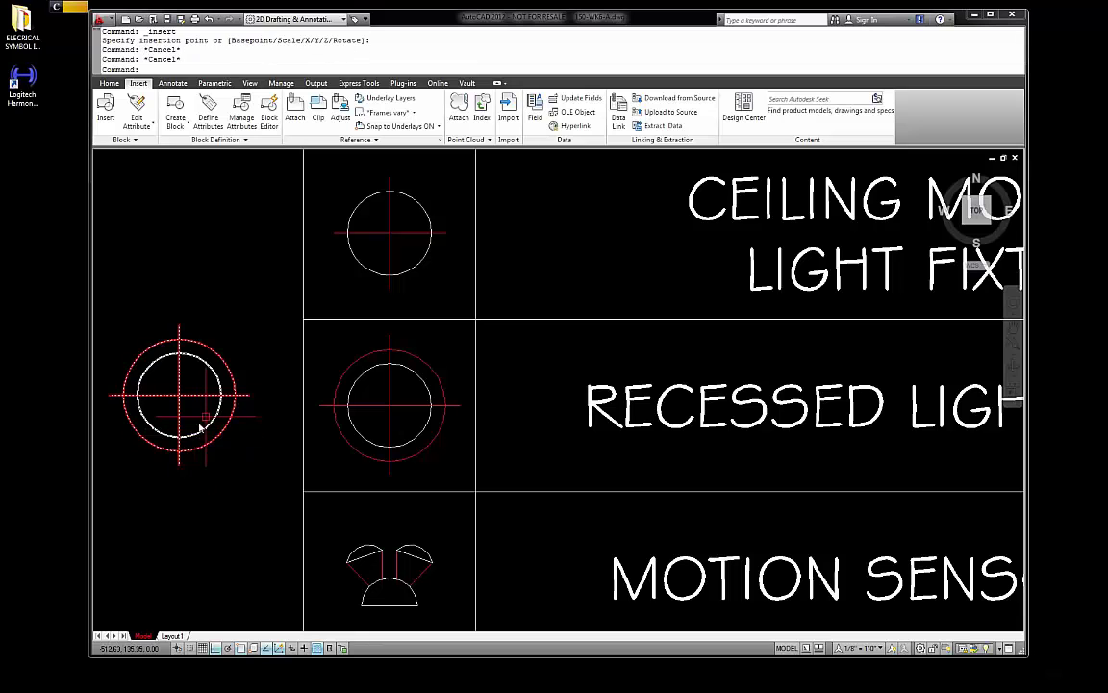
Compare how the inserted recessed light block and the original symbol's individual objects are selected
click(233, 411)
key(Escape)
click(196, 356)
key(Escape)
click(184, 428)
key(Escape)
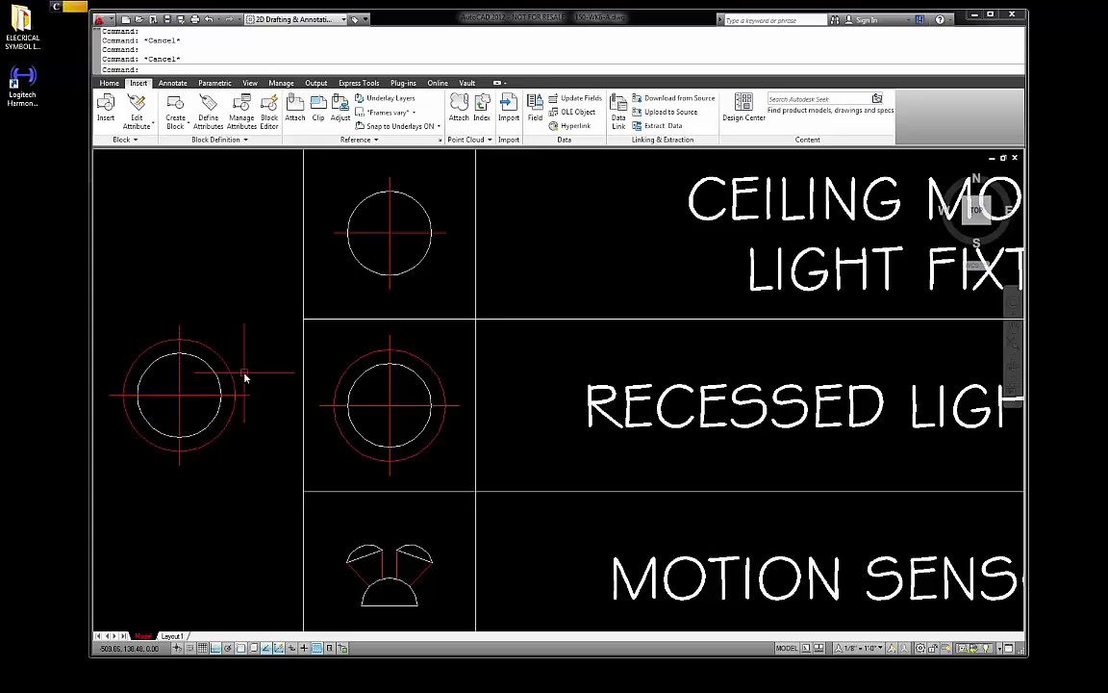
click(372, 375)
click(358, 361)
click(385, 387)
click(392, 387)
key(Escape)
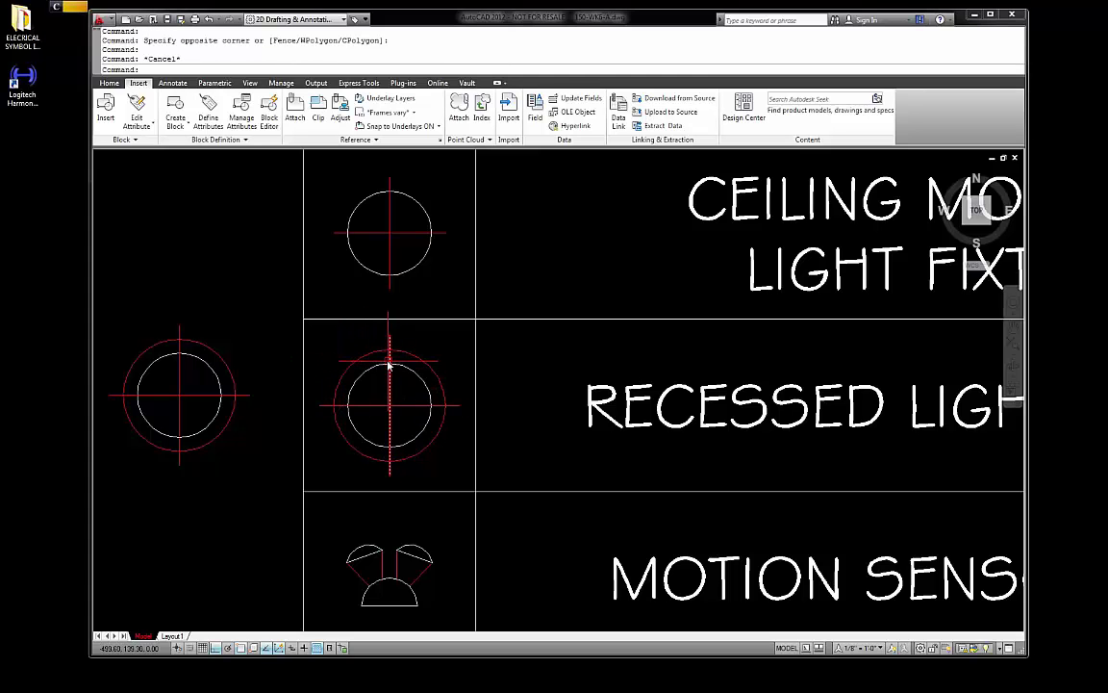
Erase the original recessed light fixture objects from their index cell
click(458, 463)
click(337, 355)
key(Delete)
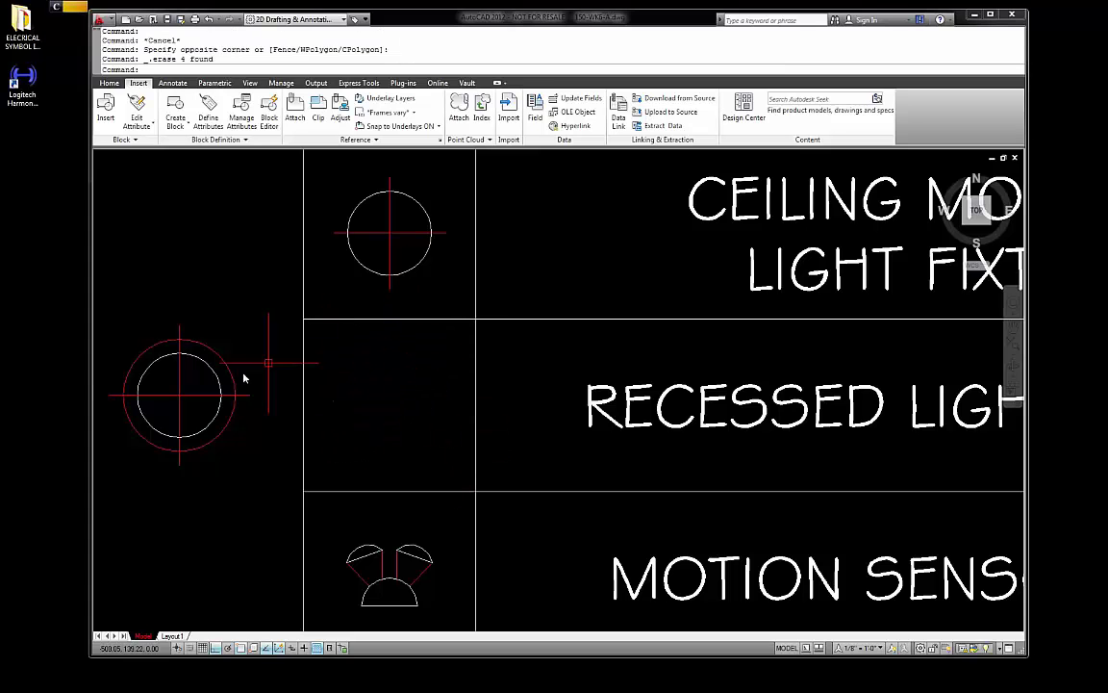
Move the recessed light block by its center into its empty index cell, midway between two opposite cell corners
click(250, 429)
click(179, 337)
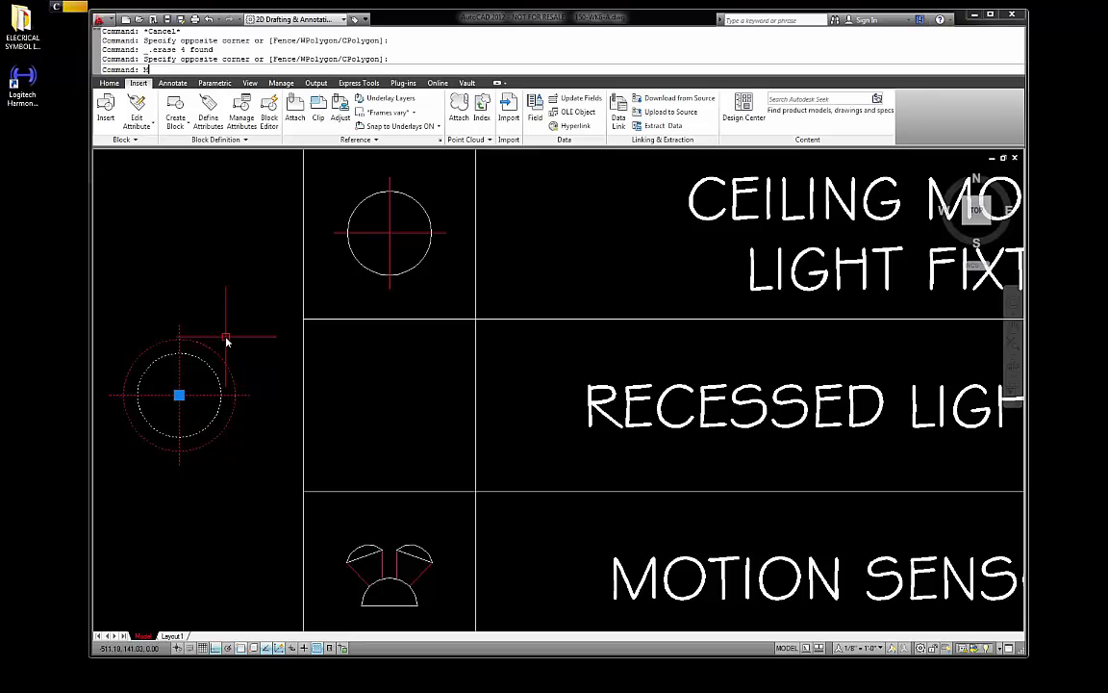
text(m)
key(Return)
click(179, 394)
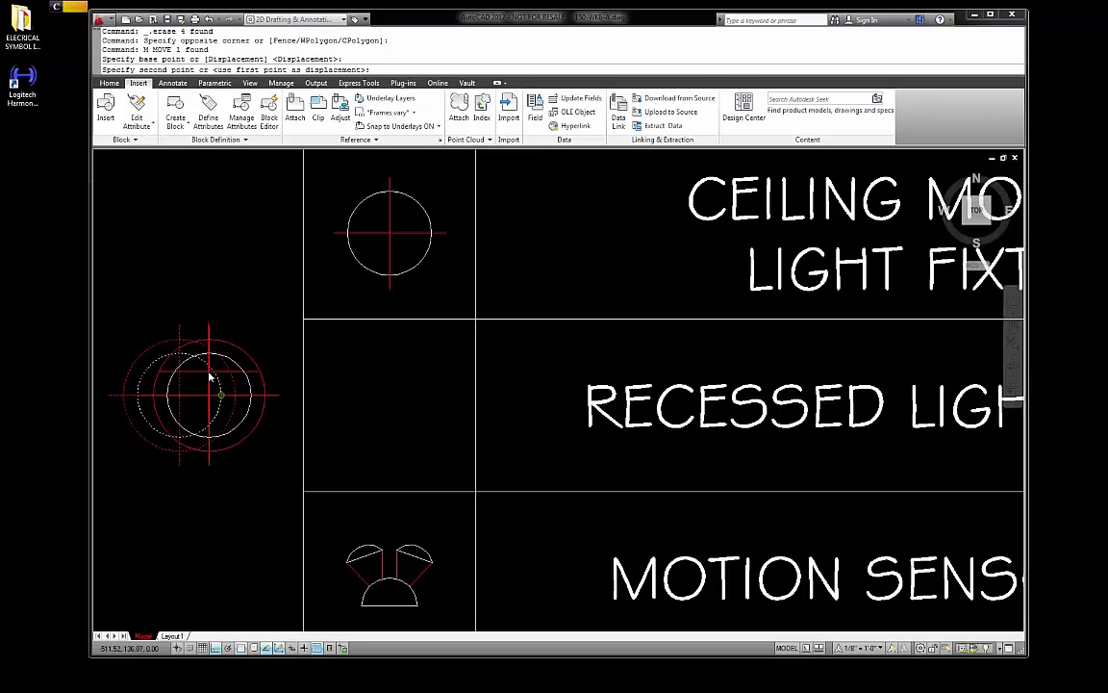
shift+right_click(210, 377)
click(269, 369)
click(475, 318)
key(Escape)
Check whether the Internet and Telephone symbols in the index are already blocks by selecting each one
scroll(289, 375, down, 2)
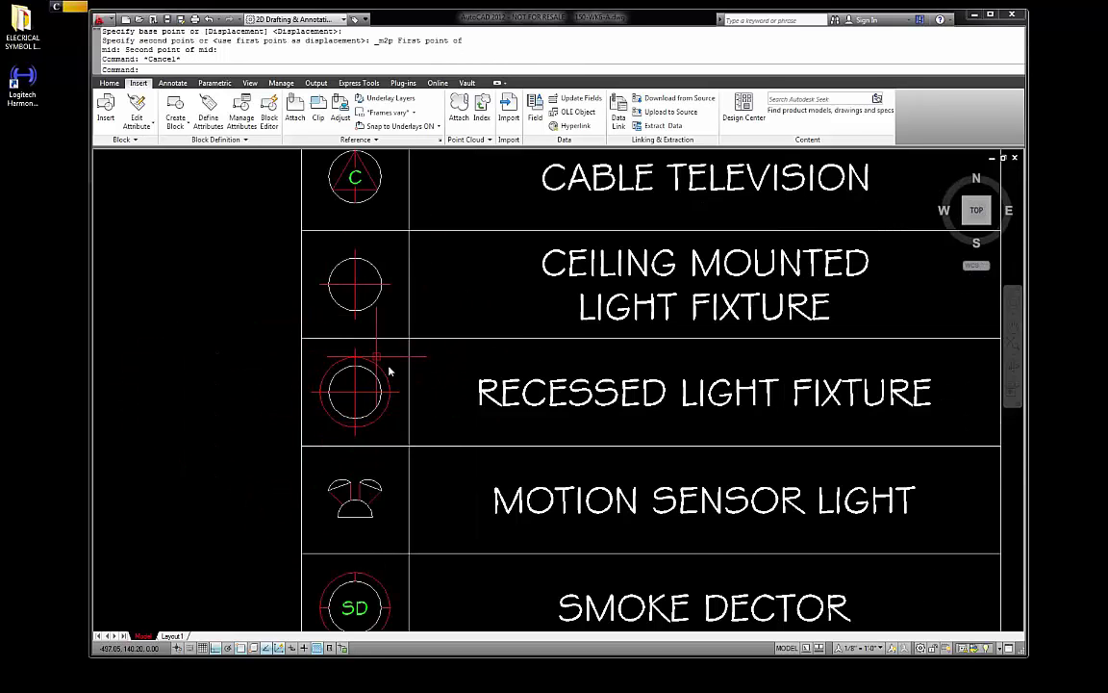
scroll(356, 371, down, 3)
scroll(382, 276, up, 2)
scroll(375, 288, down, 2)
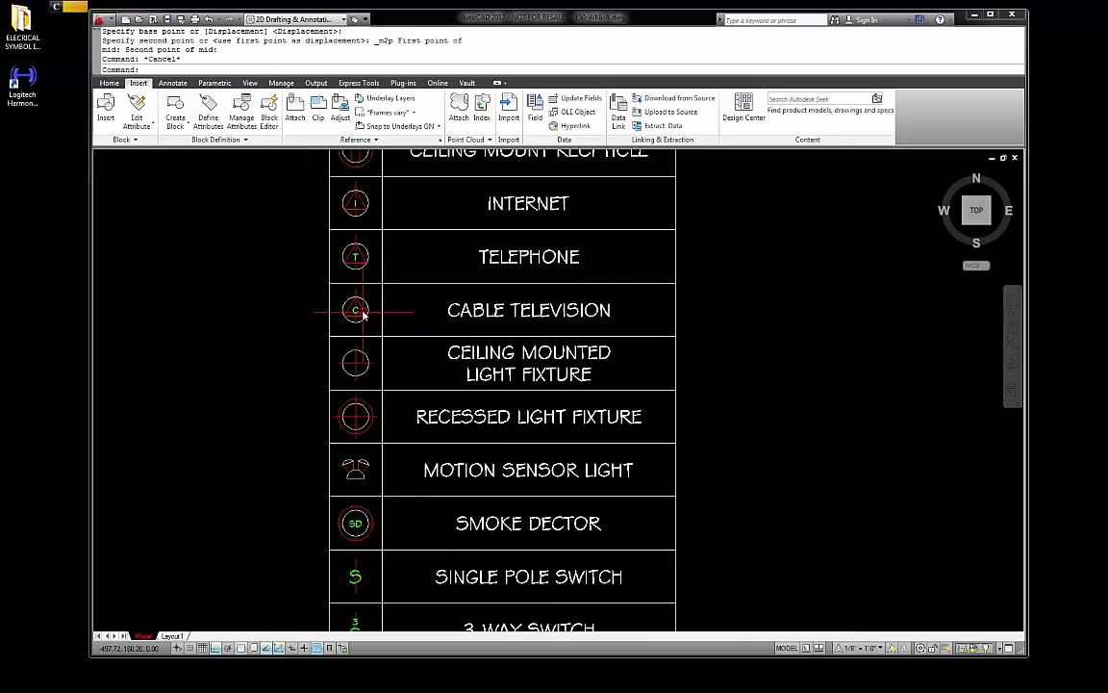
scroll(351, 207, up, 2)
click(359, 214)
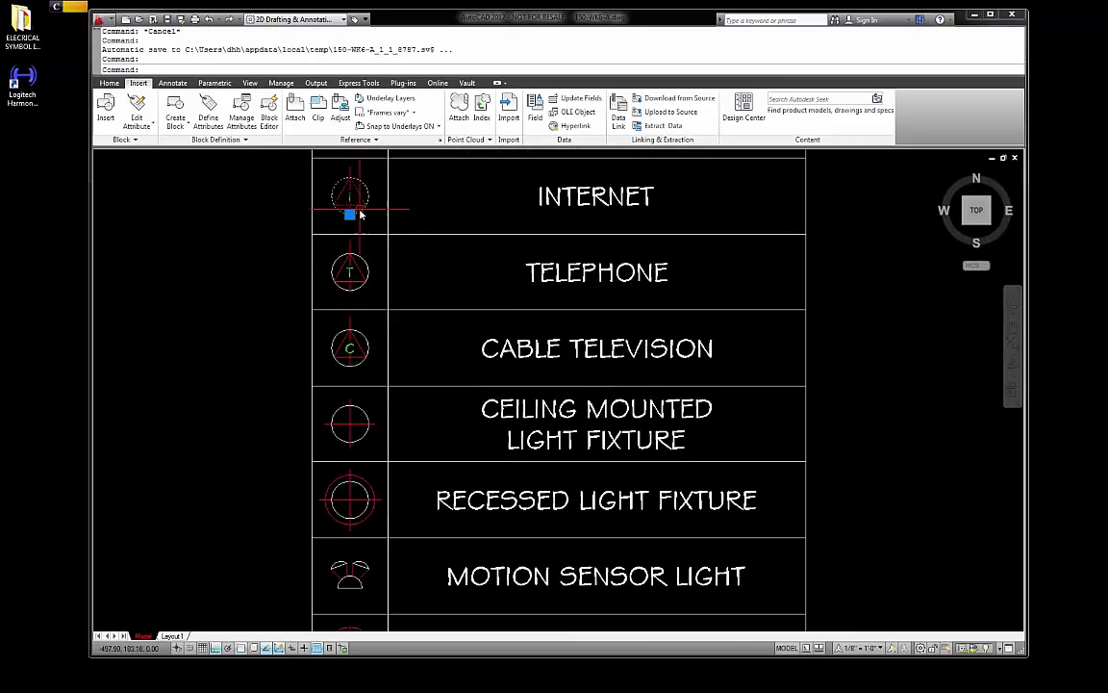
key(Escape)
click(351, 268)
key(Escape)
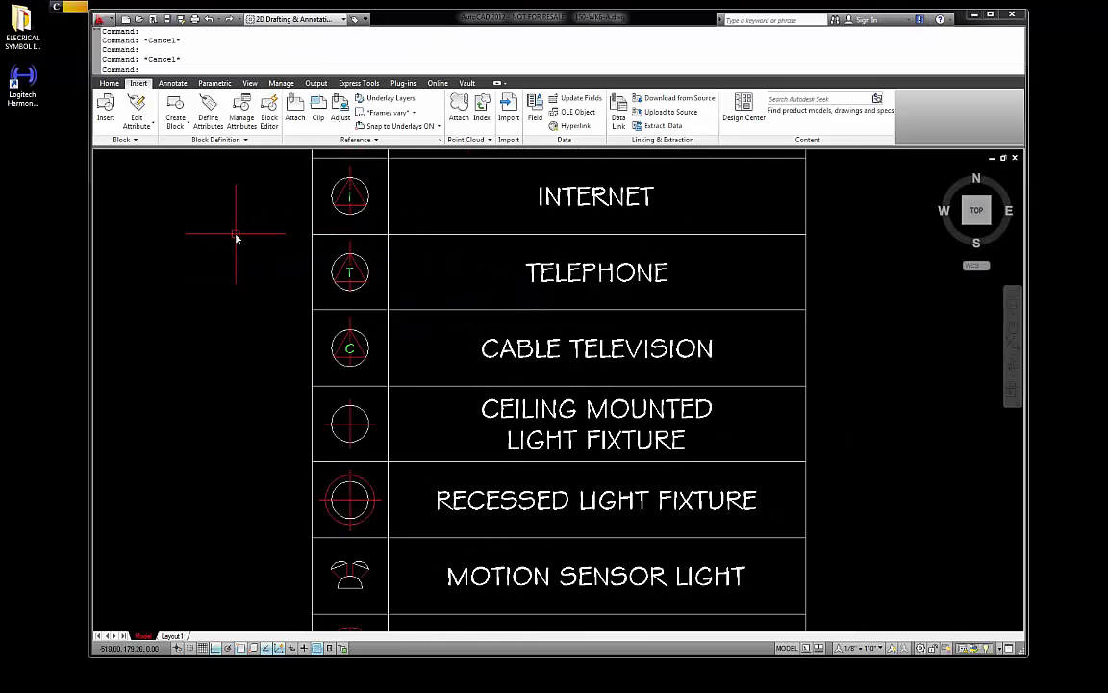
Start a block definition named E-TELEPHONE that converts its source objects to a block
key(Return)
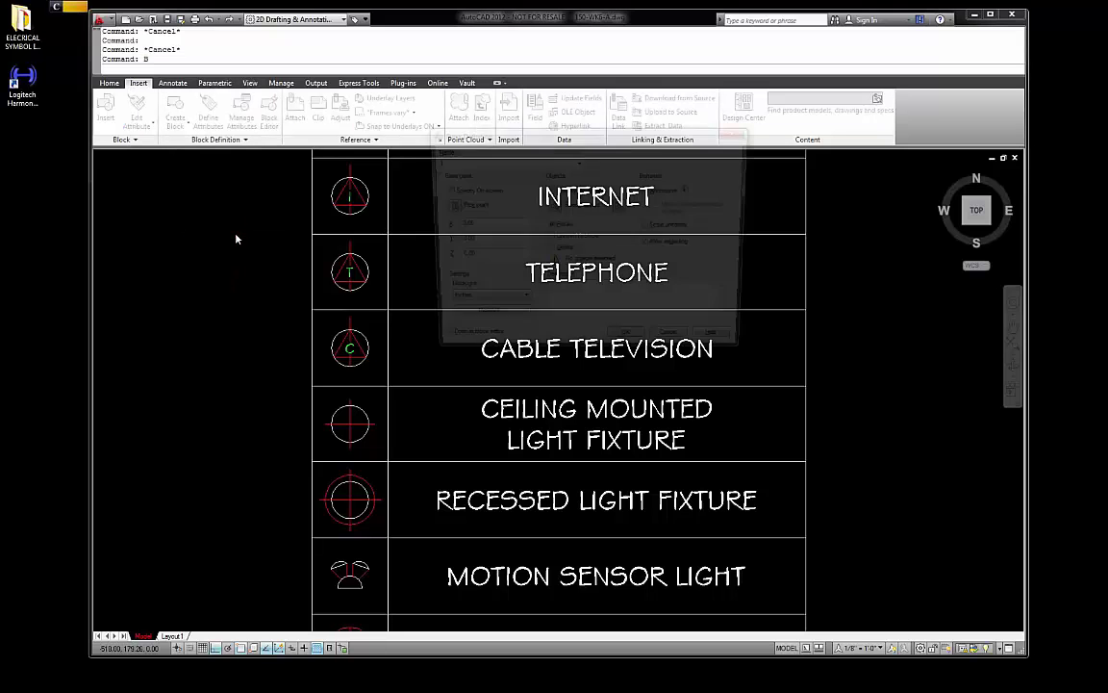
click(550, 239)
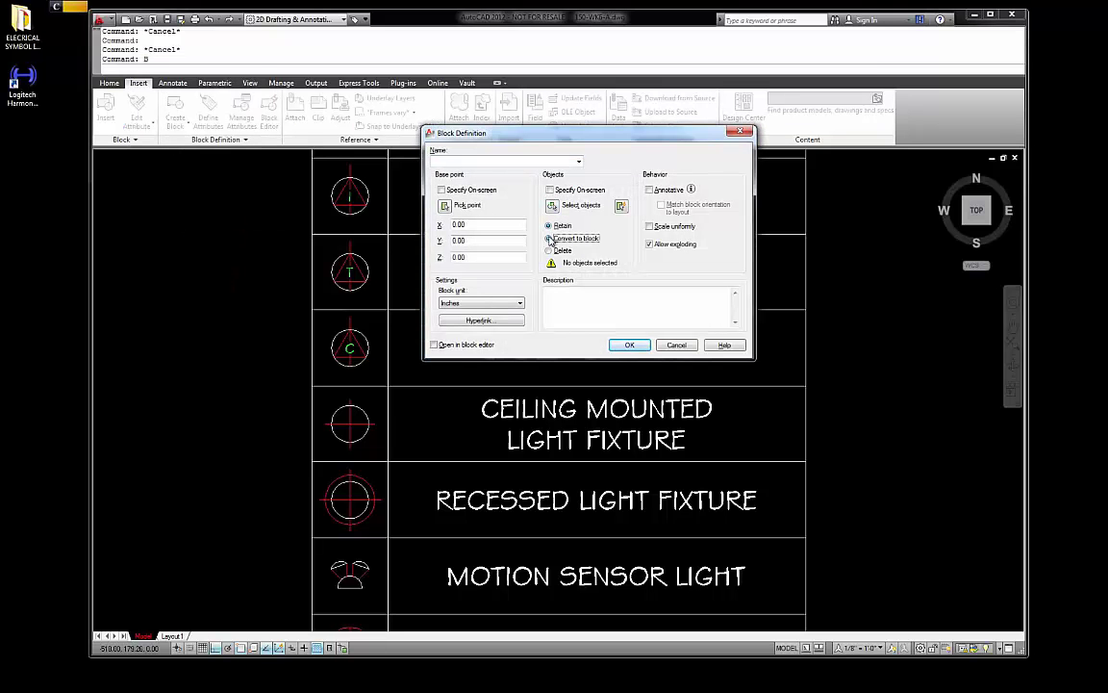
click(578, 162)
text(E)
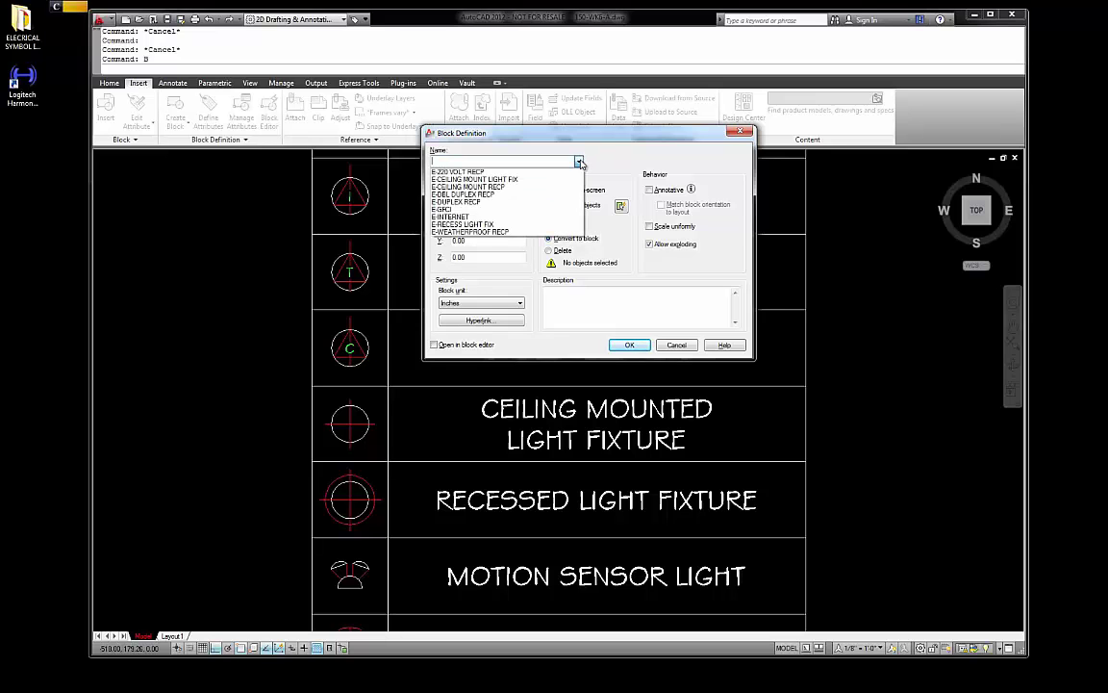
text(-TELEPHONE)
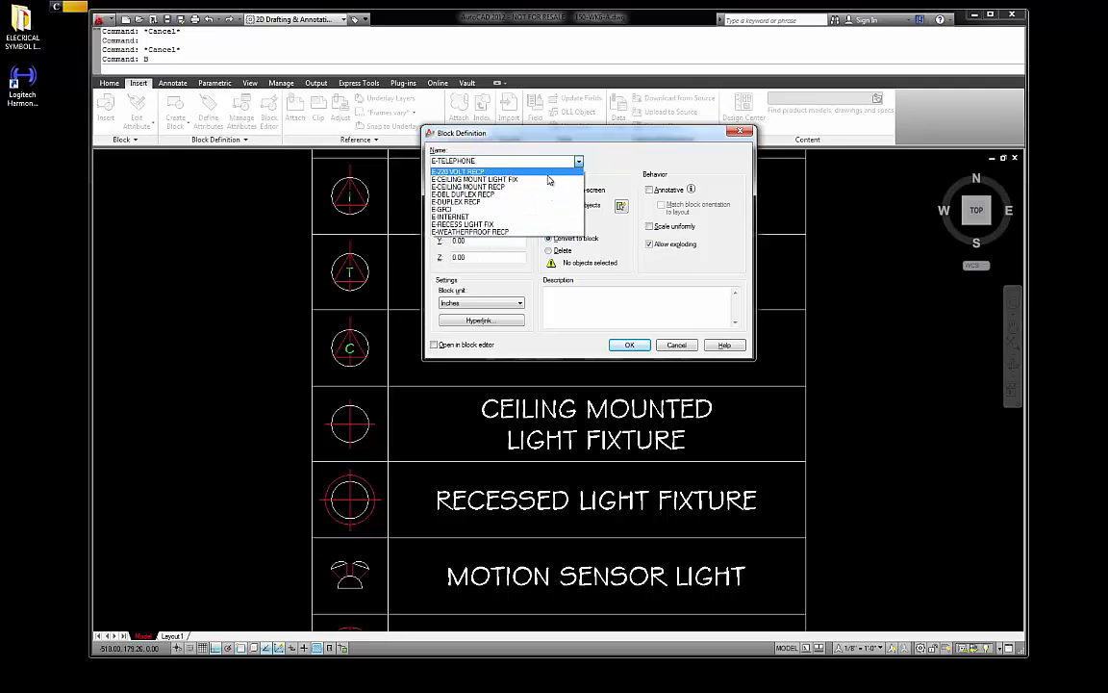
click(604, 161)
Select all of the Telephone symbol's objects in the index as the contents of the E-TELEPHONE block
click(555, 208)
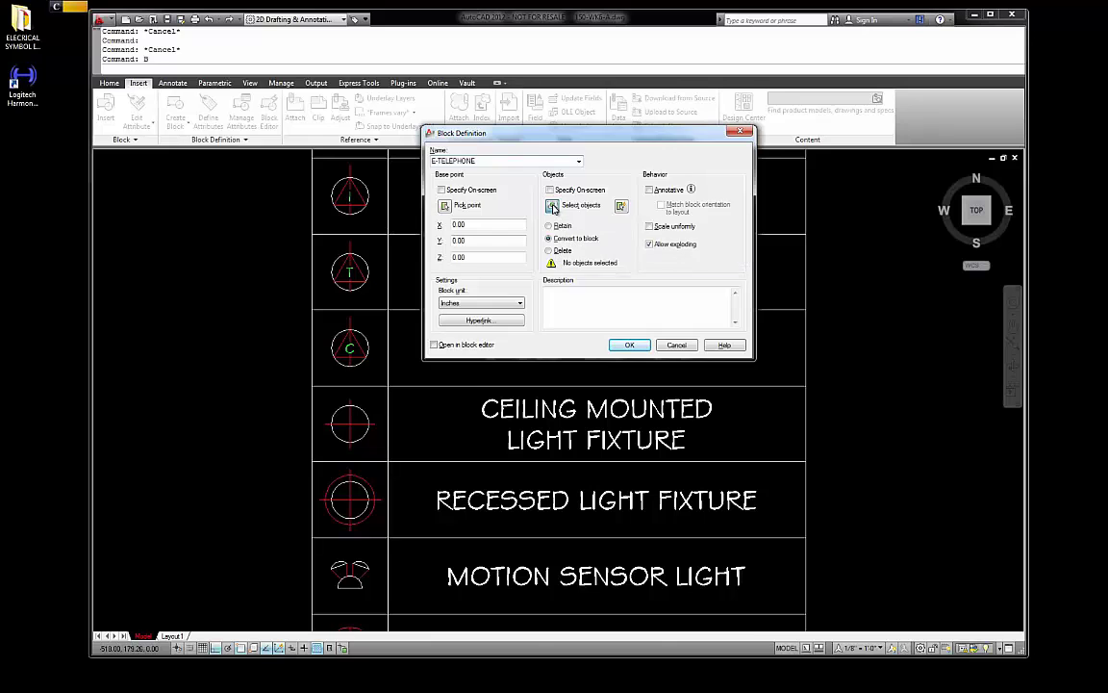
click(370, 282)
click(318, 248)
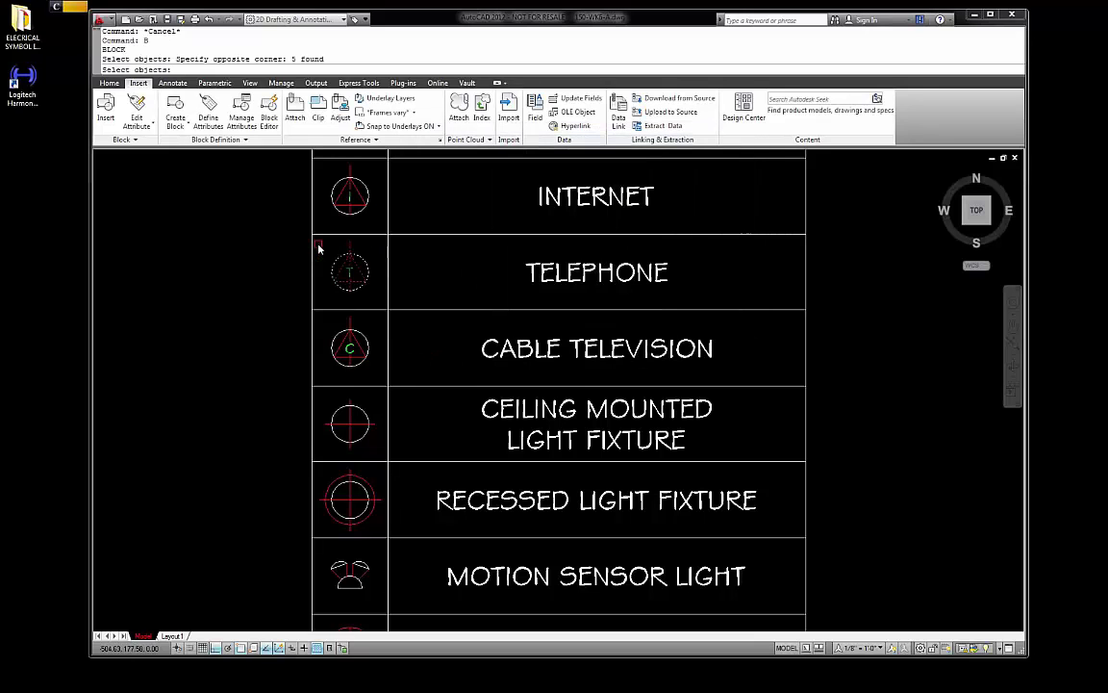
key(Return)
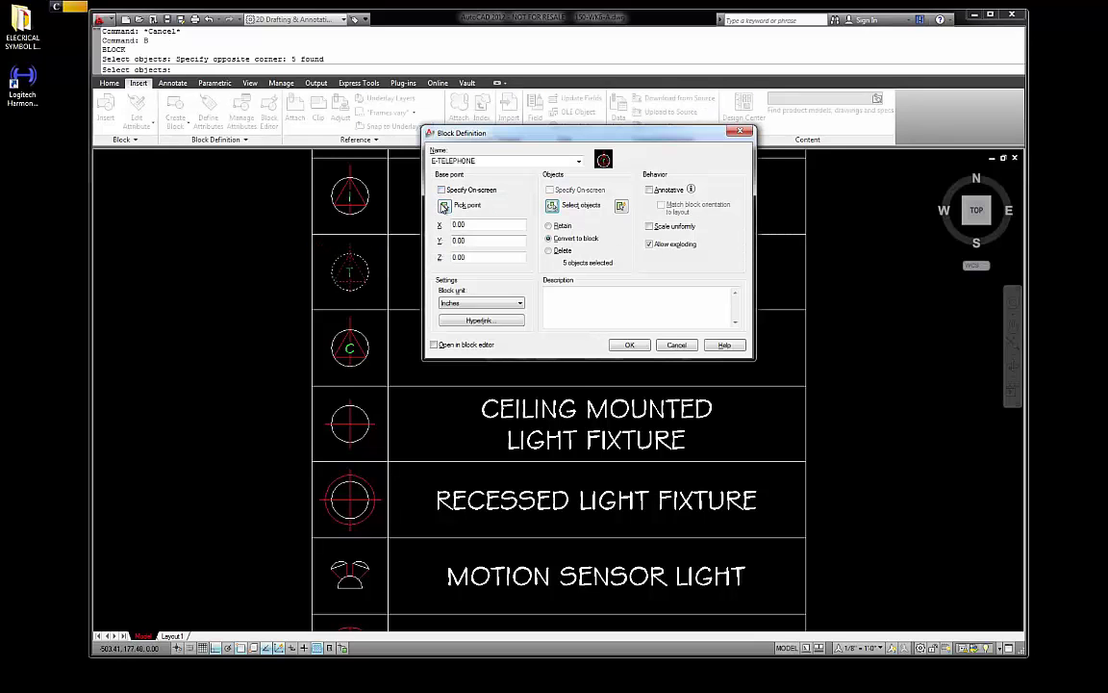
Set the E-TELEPHONE block's base point at the bottom quadrant of the Telephone symbol's circle and create the block
click(444, 206)
click(356, 296)
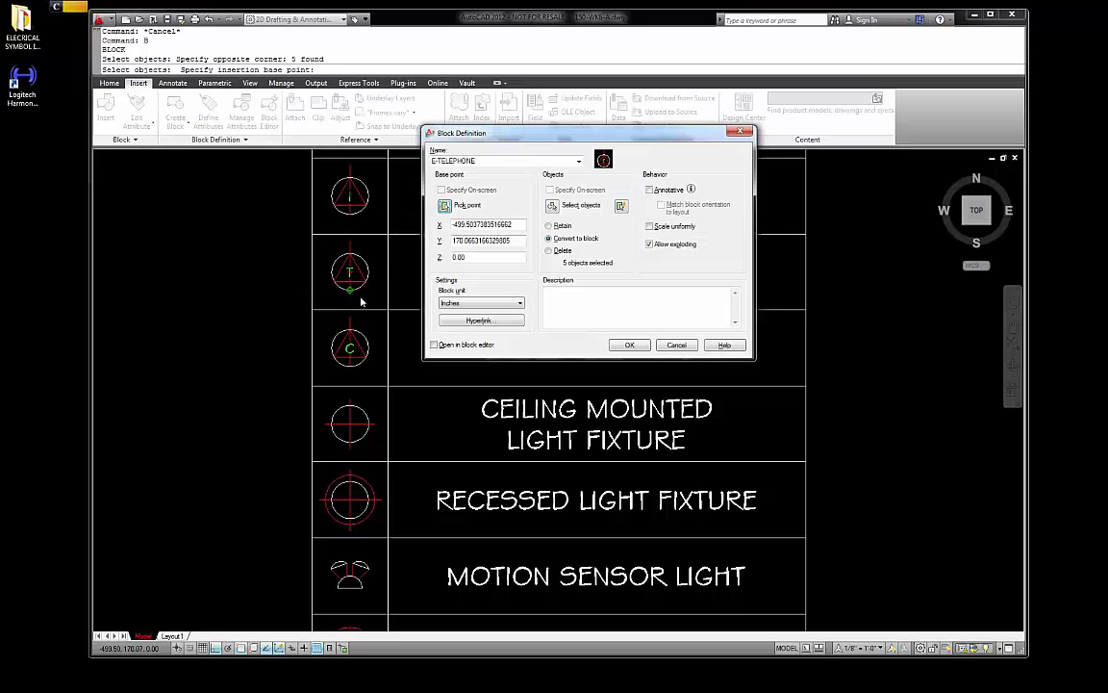
click(625, 345)
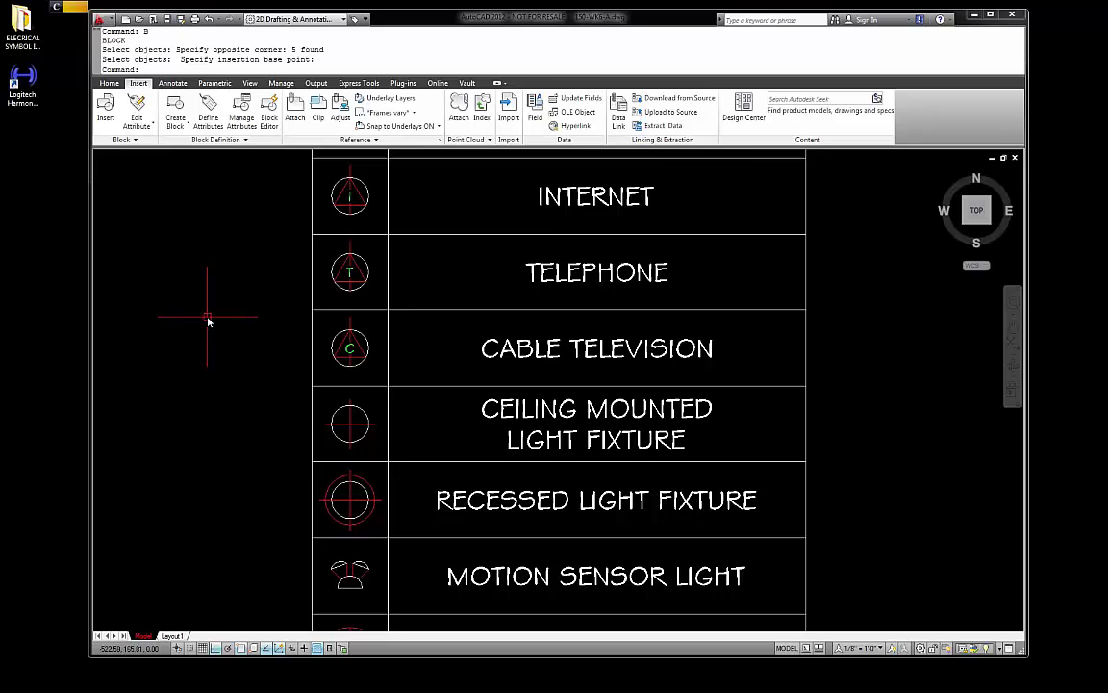
Start another block definition and name it E-CABLE TELEVISION
key(Return)
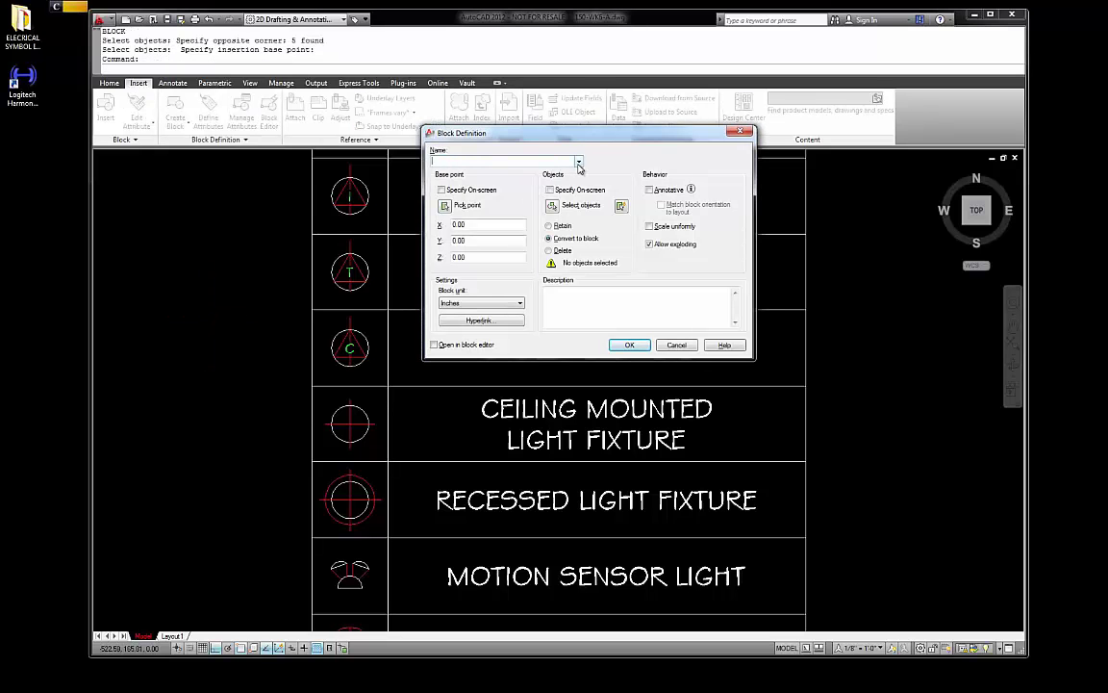
click(578, 161)
click(578, 161)
text(E)
drag(592, 134, 604, 95)
text(-CA)
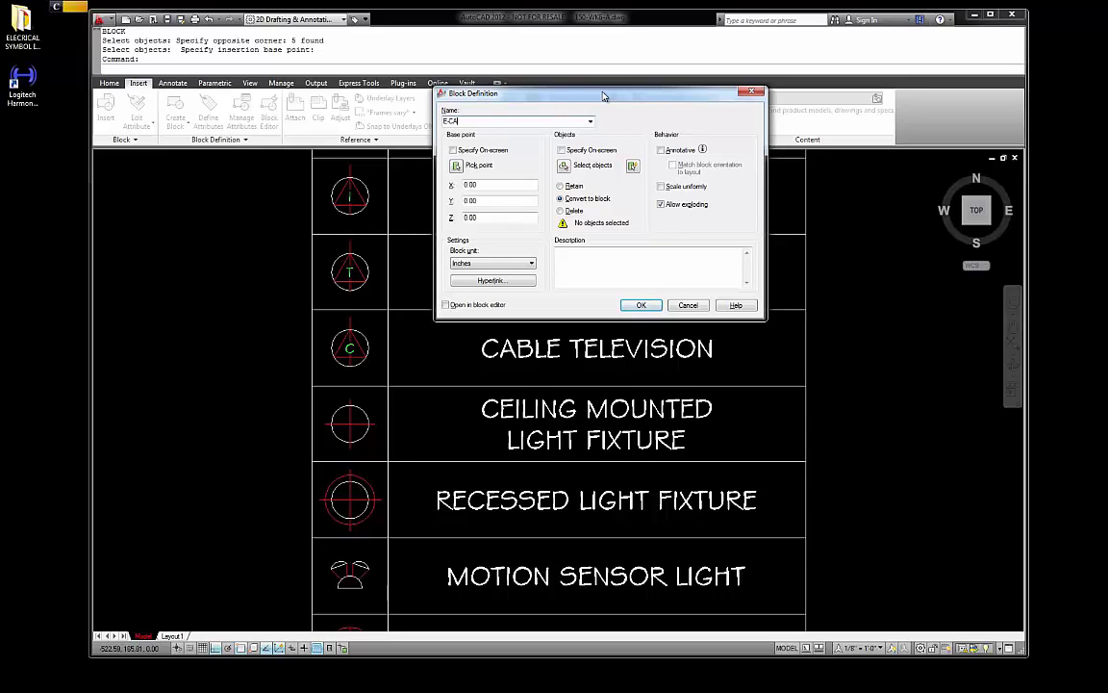
text(BLE TELEVISION)
Select all of the Cable Television symbol's objects in the index as the contents of the E-CABLE TELEVISION block
click(564, 166)
click(378, 381)
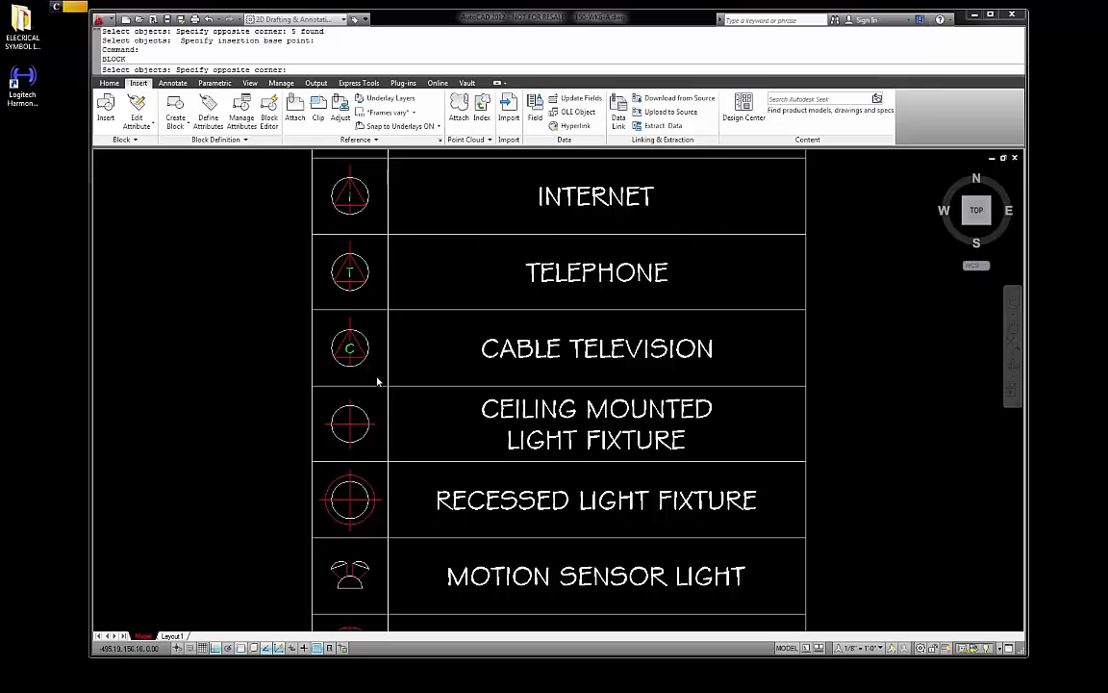
click(288, 291)
key(Return)
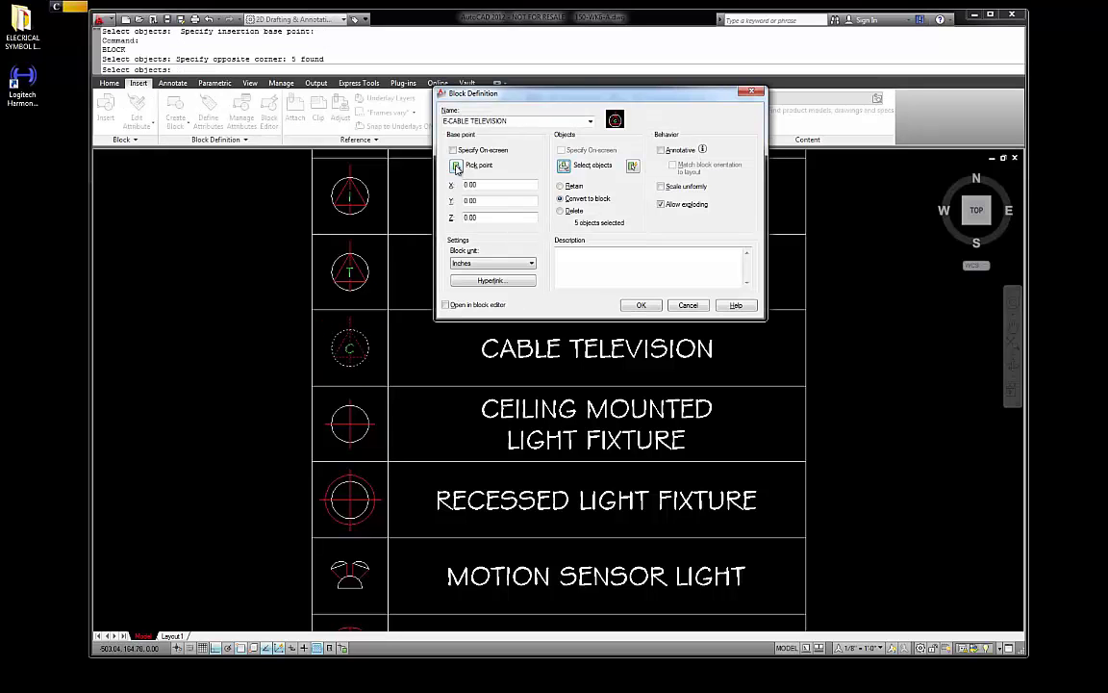
Set the E-CABLE TELEVISION block's base point at the bottom quadrant of the symbol's circle and create the block
click(455, 167)
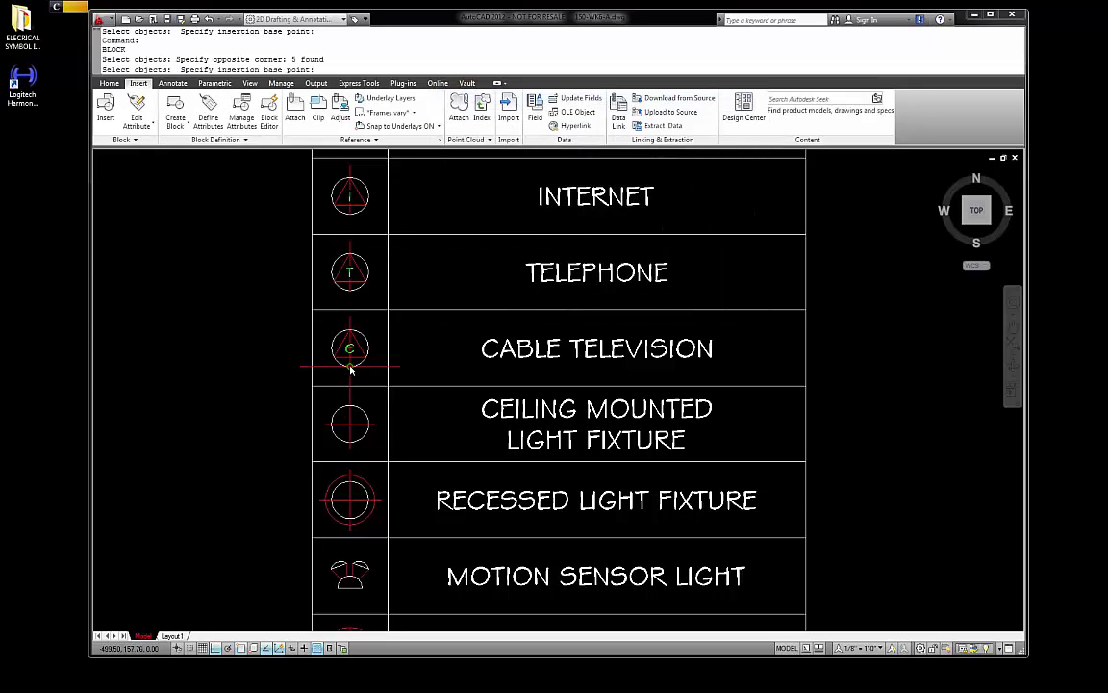
click(350, 366)
click(630, 305)
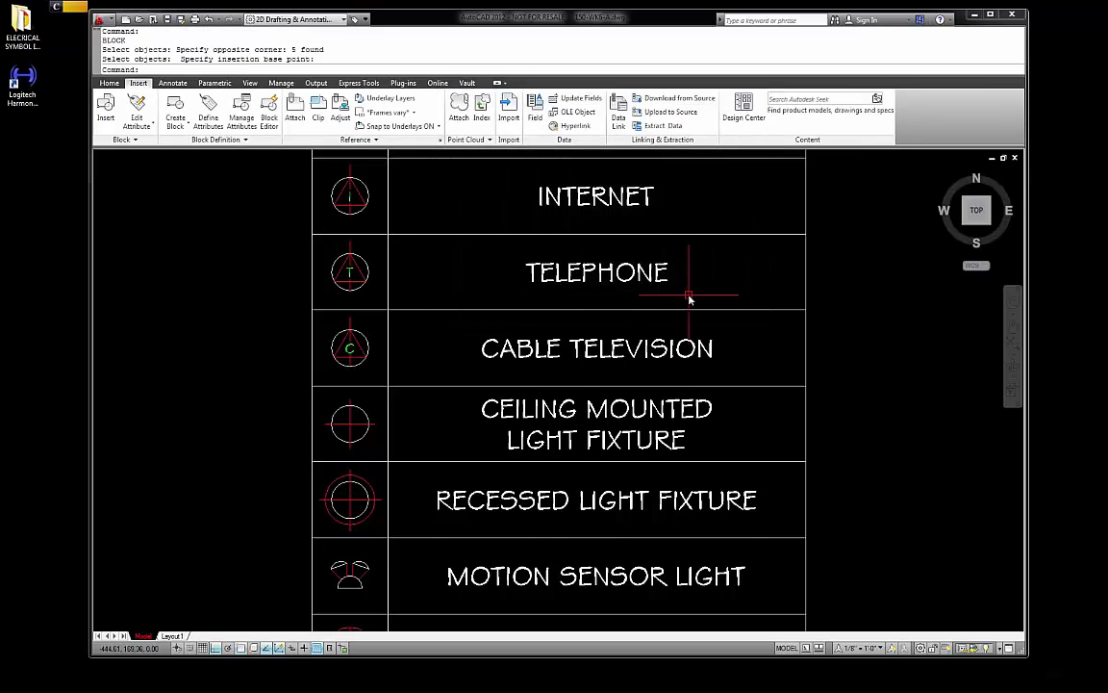
scroll(567, 341, down, 5)
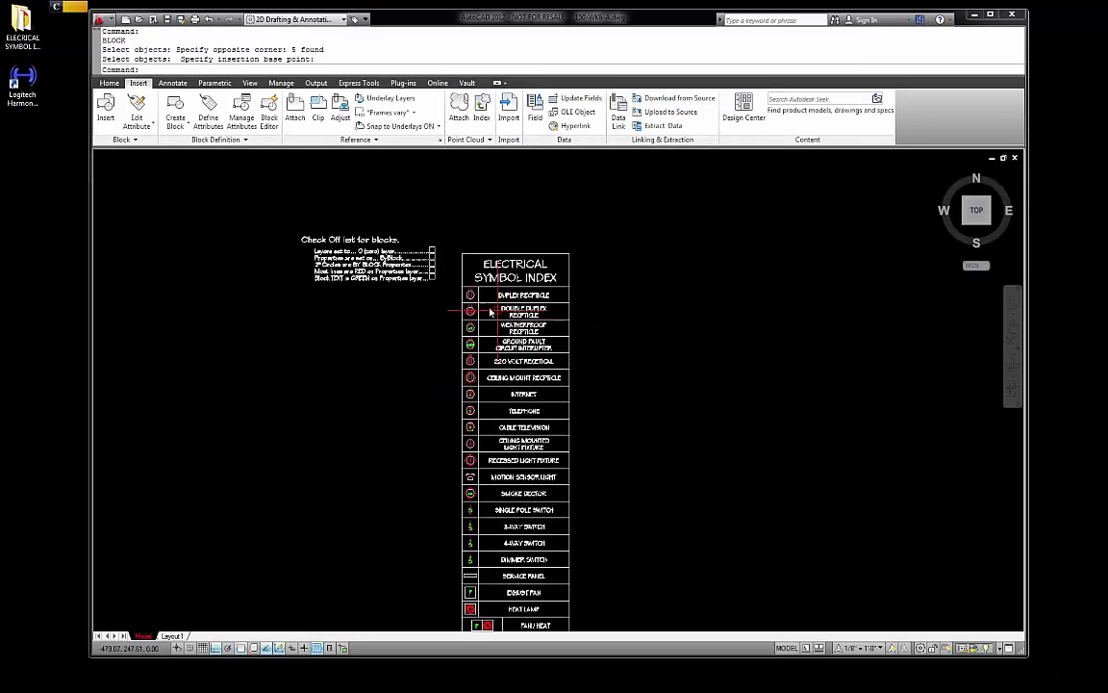
scroll(369, 321, up, 3)
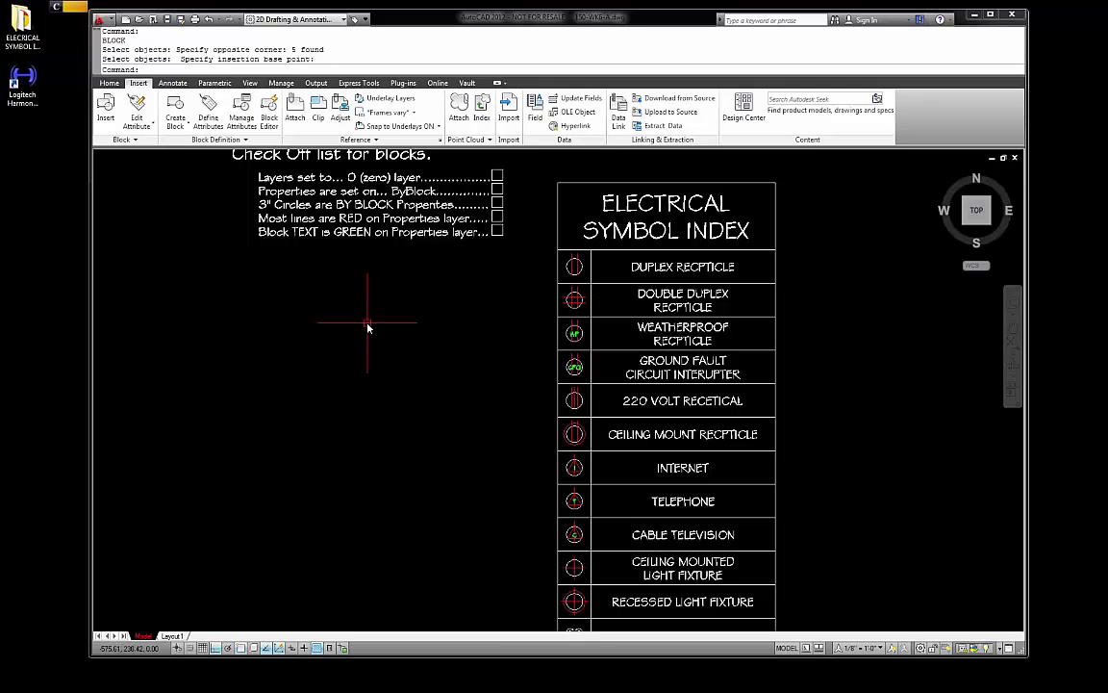
scroll(368, 328, down, 1)
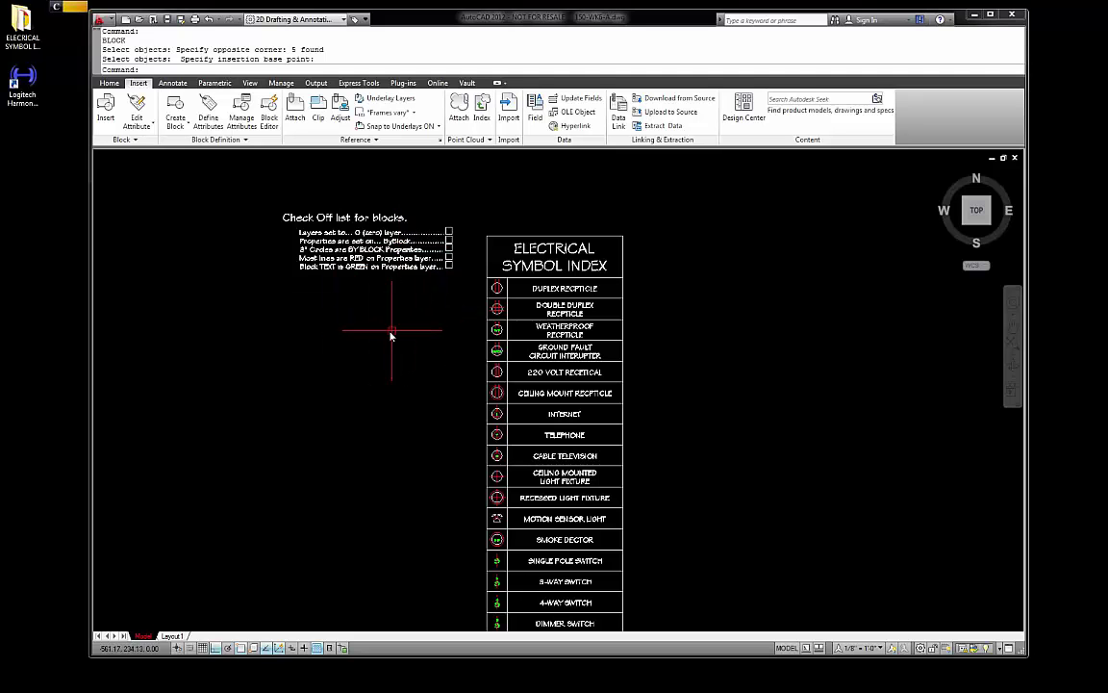
scroll(505, 302, up, 5)
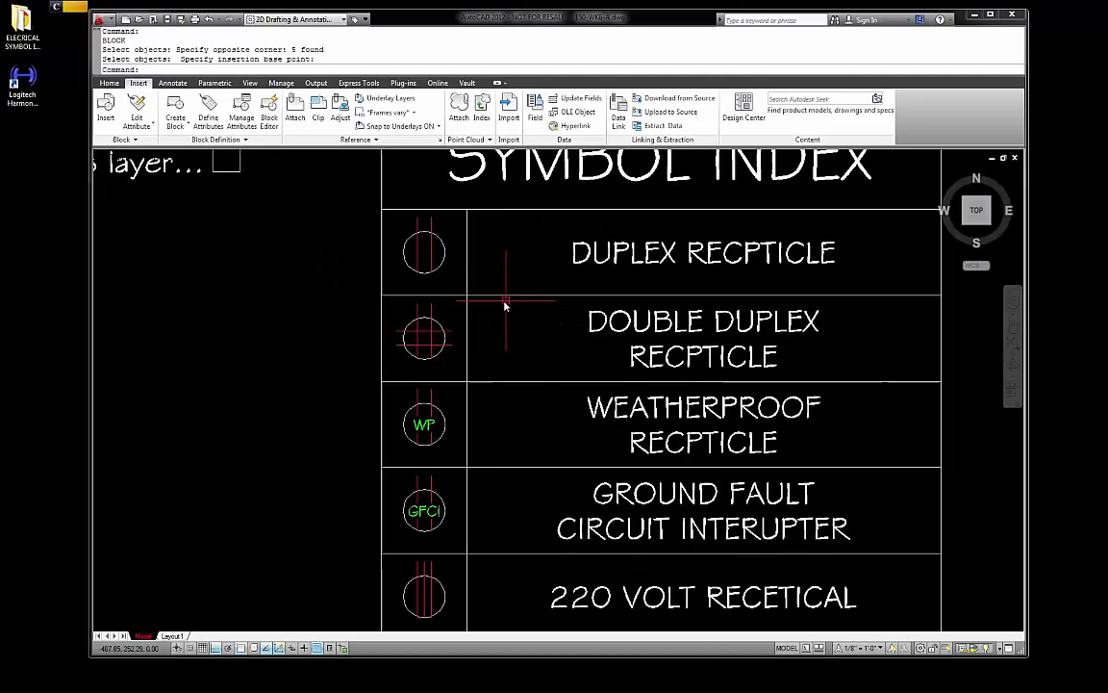